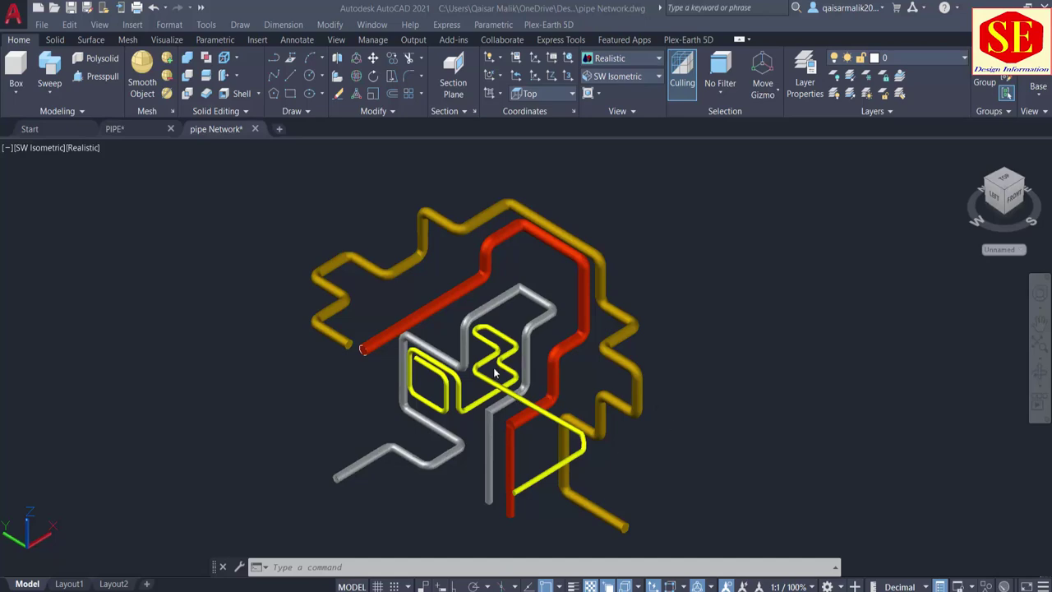
Zoom and pan around the finished coloured pipe network model to review it
scroll(497, 351, up, 2)
scroll(493, 342, up, 2)
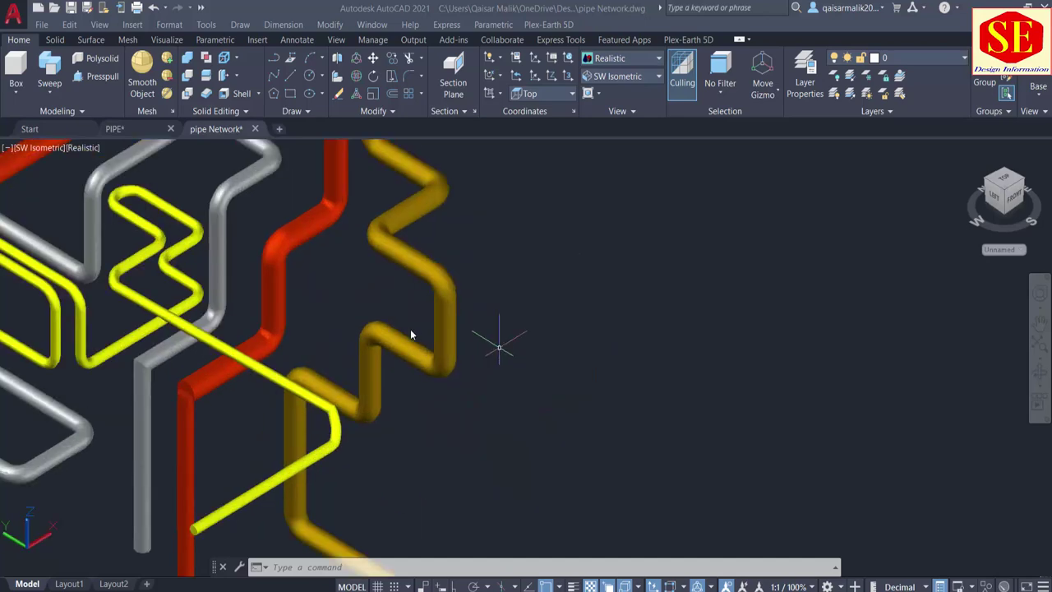
scroll(481, 350, down, 3)
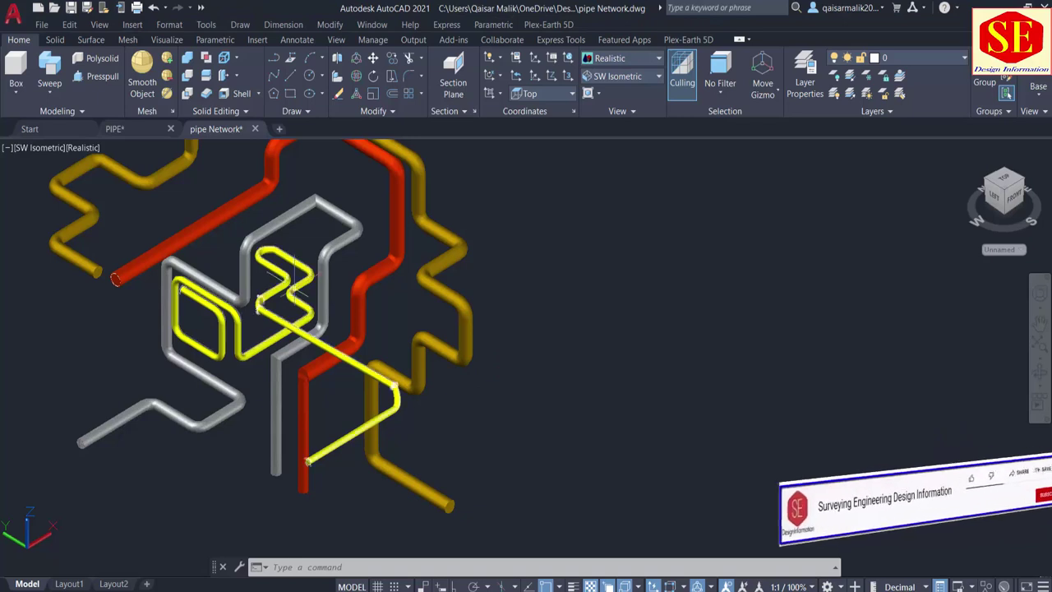
middle_drag(320, 265, 402, 345)
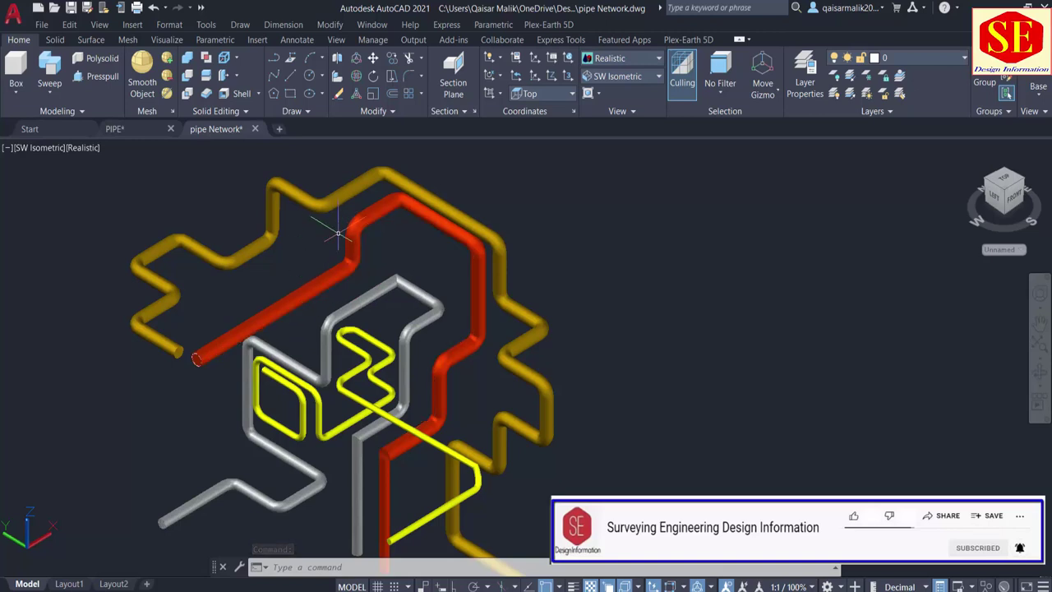
scroll(337, 234, down, 2)
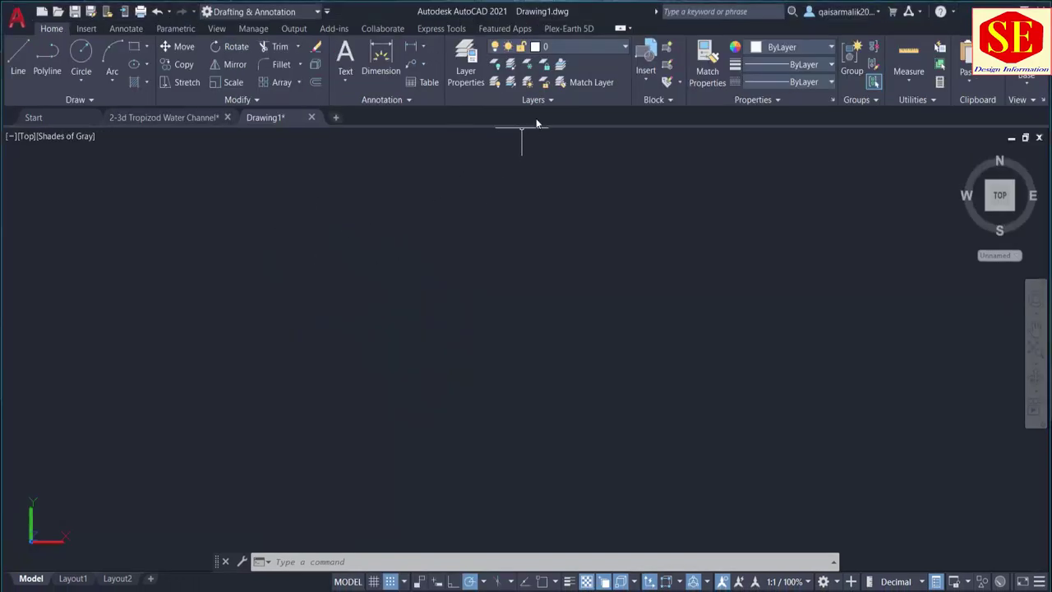
Switch to the 3D Modeling workspace and the SW Isometric view
click(837, 582)
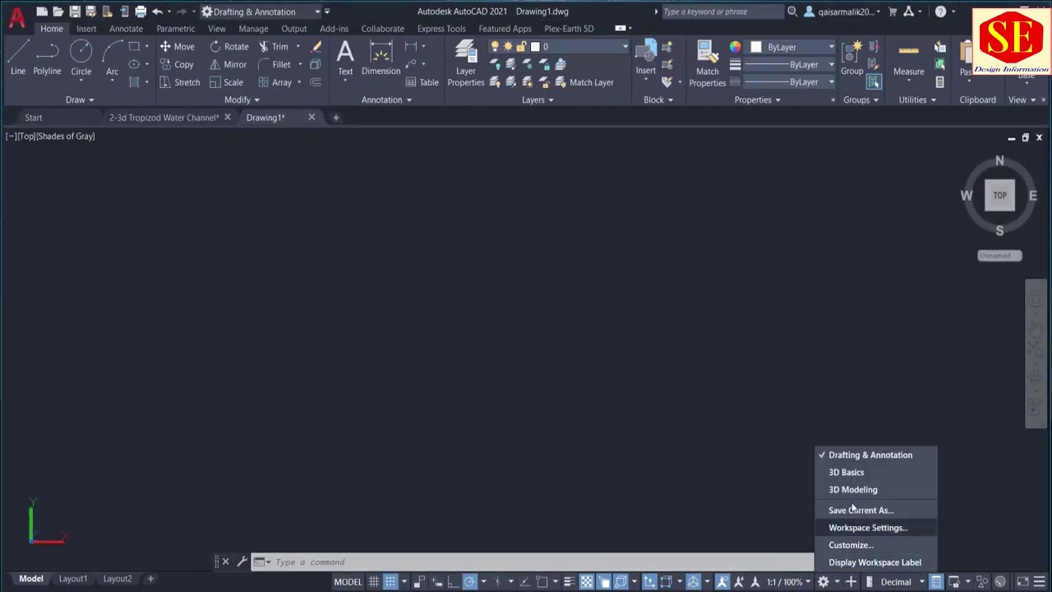
click(851, 489)
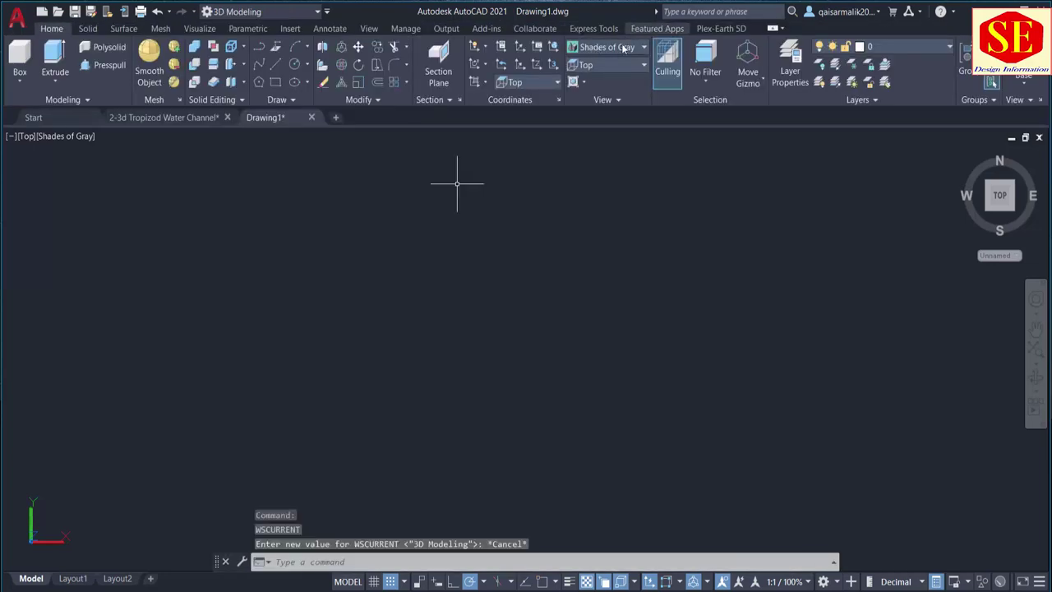
click(607, 65)
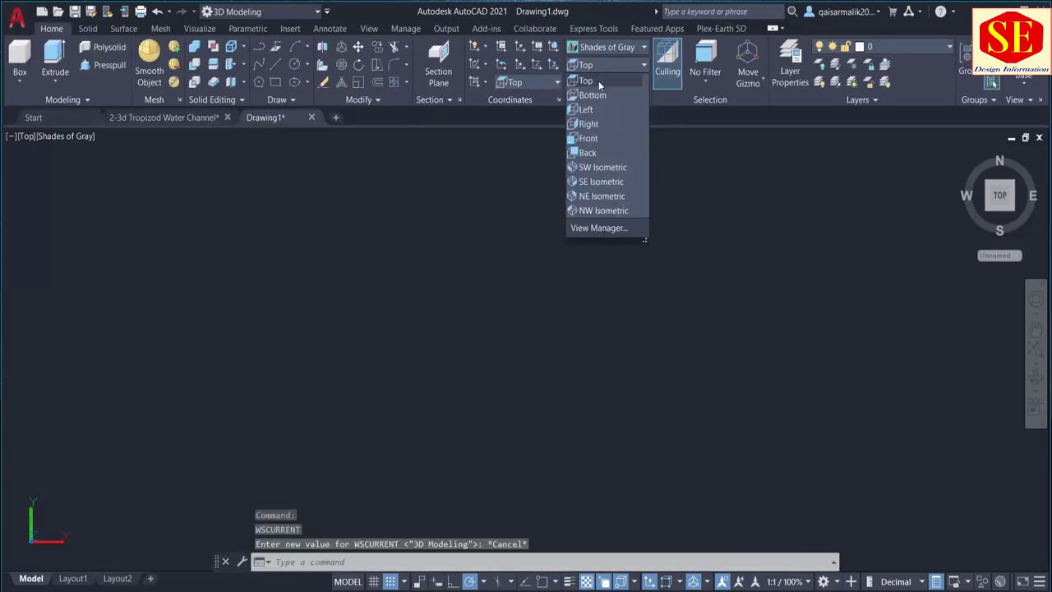
click(600, 167)
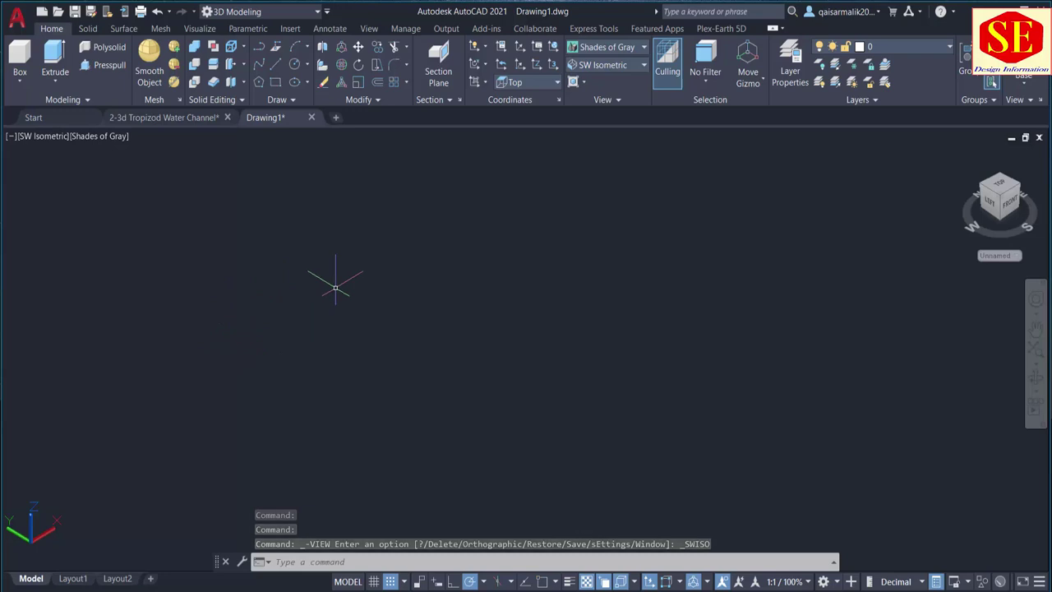
Use UCSICON to set the axes icon to Noorigin
text(UCS)
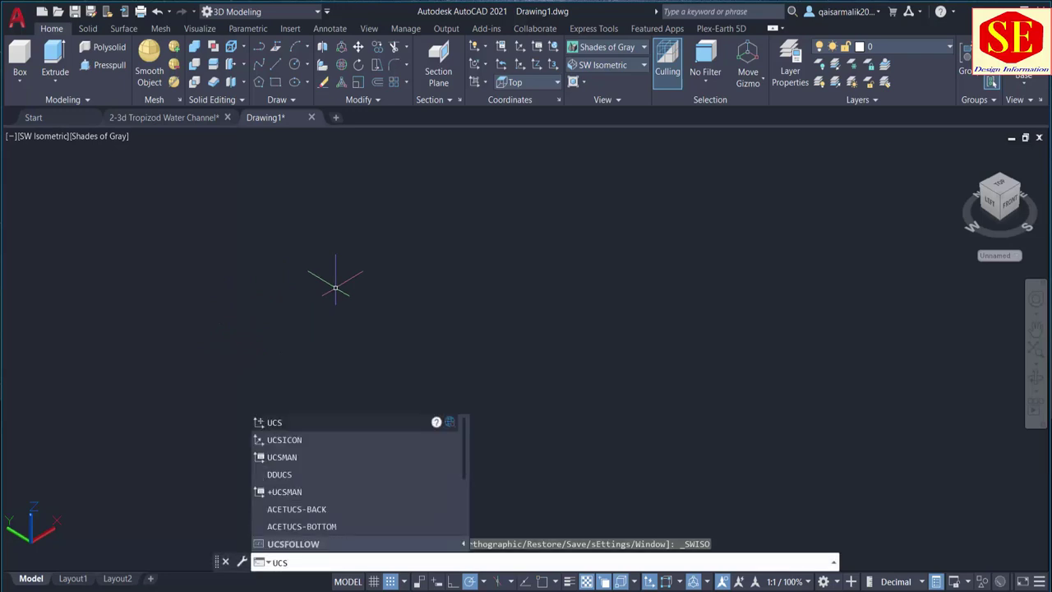
text(ICON)
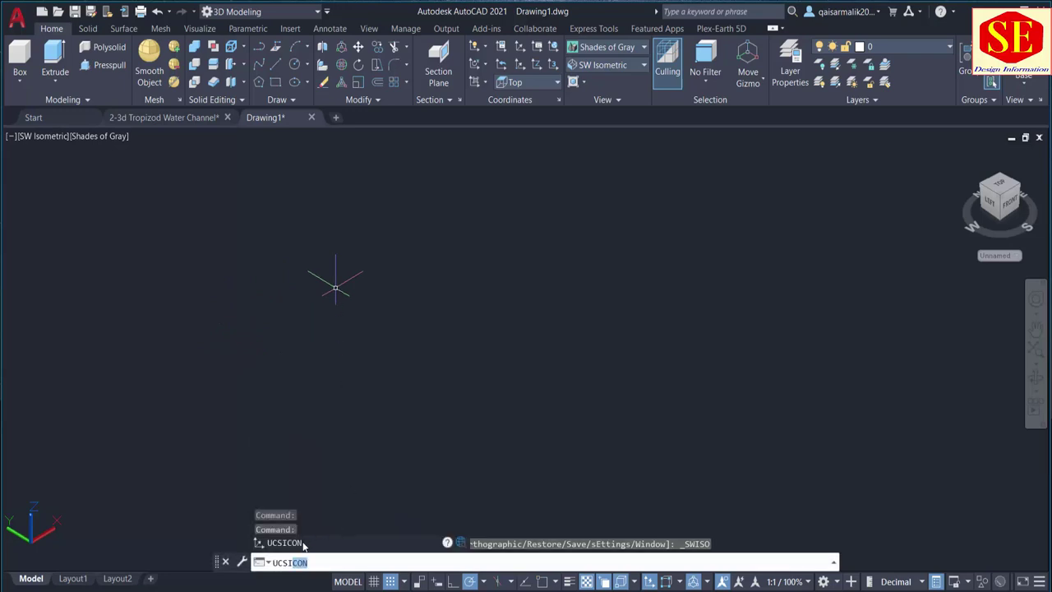
click(304, 543)
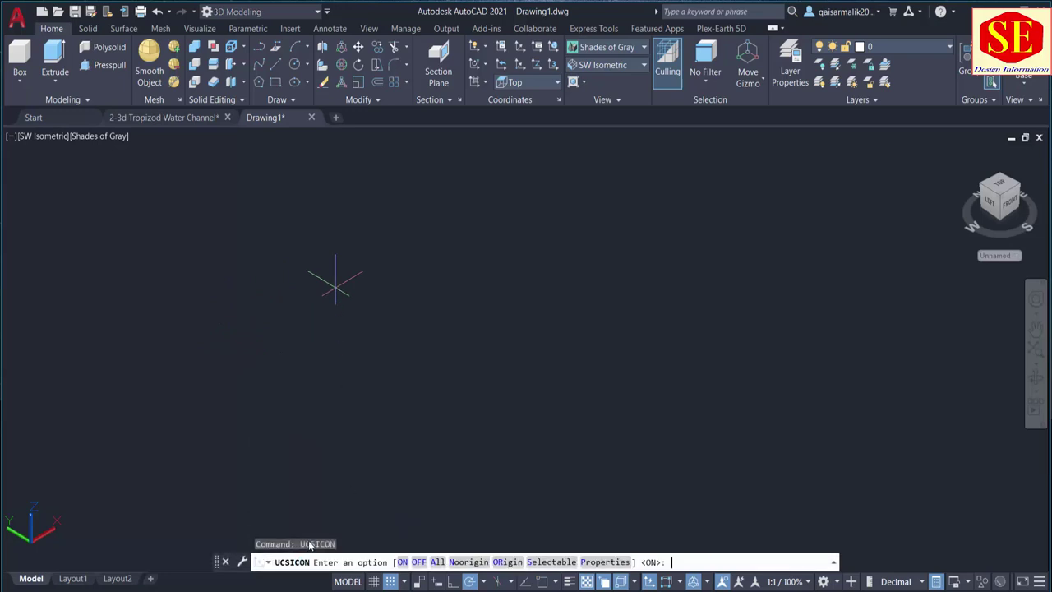
click(466, 561)
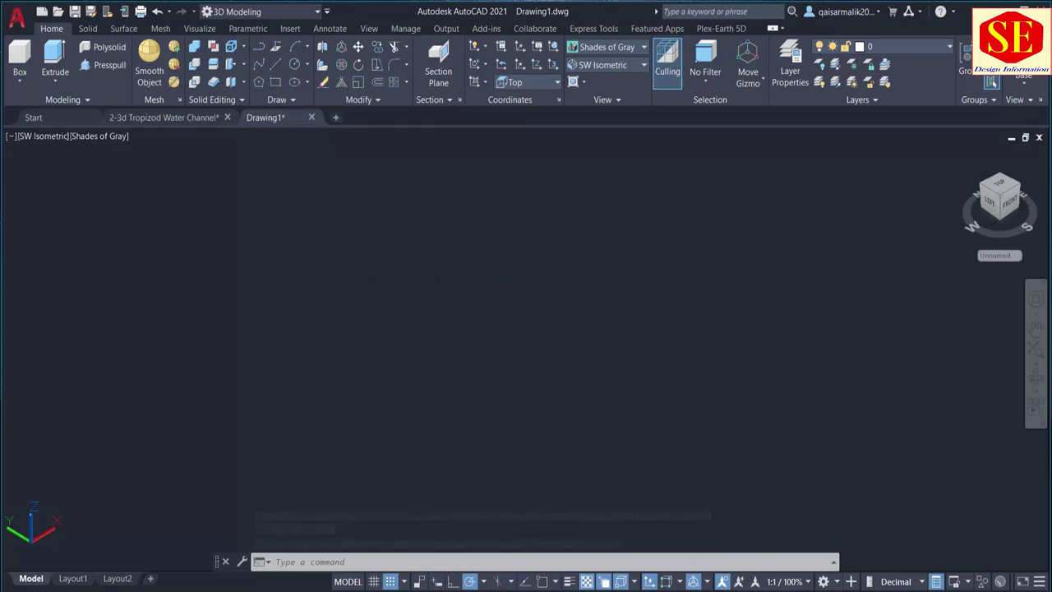
click(260, 46)
With Ortho on, draw the first route segments: 500, 350, 500 and 500
click(281, 318)
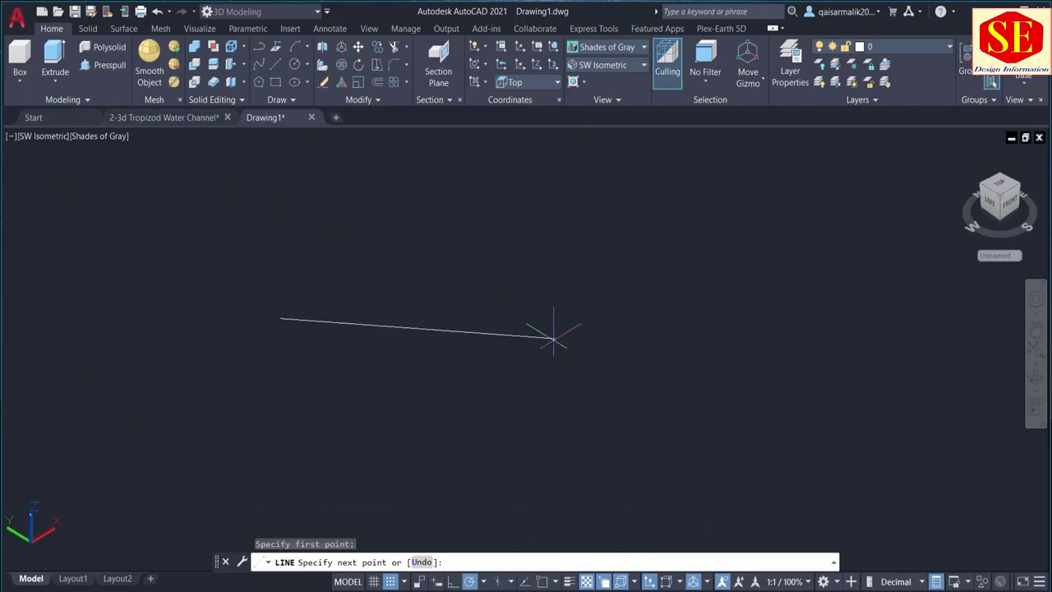
key(F8)
text(5)
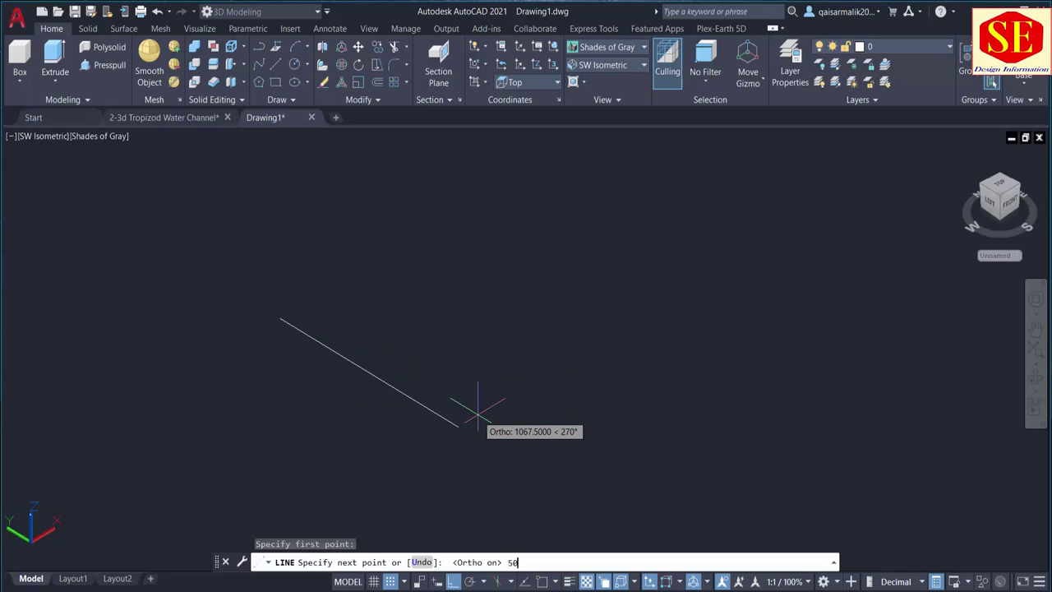
text(0)
key(Return)
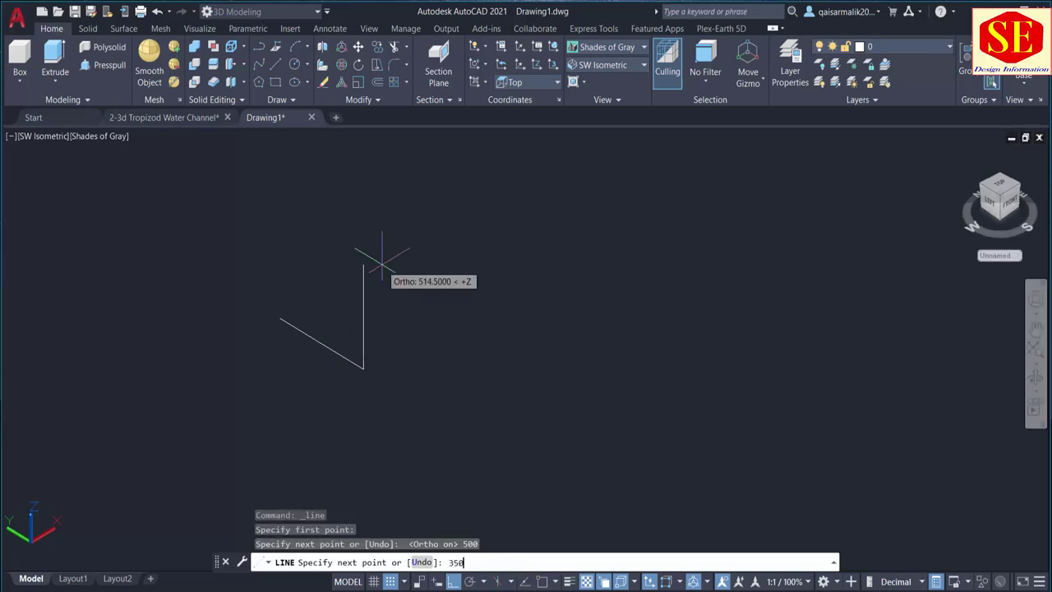
key(Return)
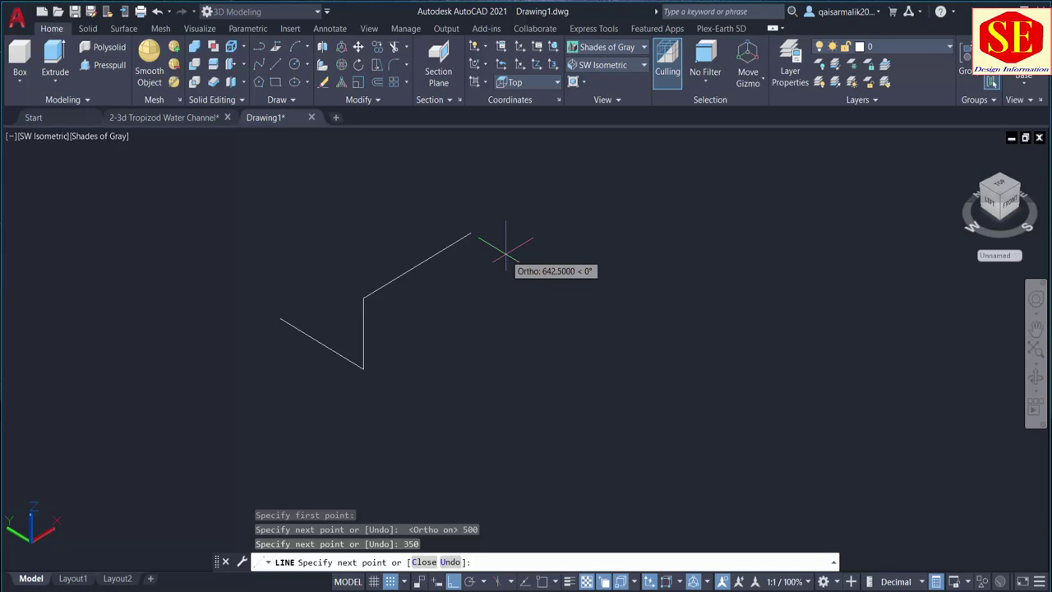
text(500)
key(Return)
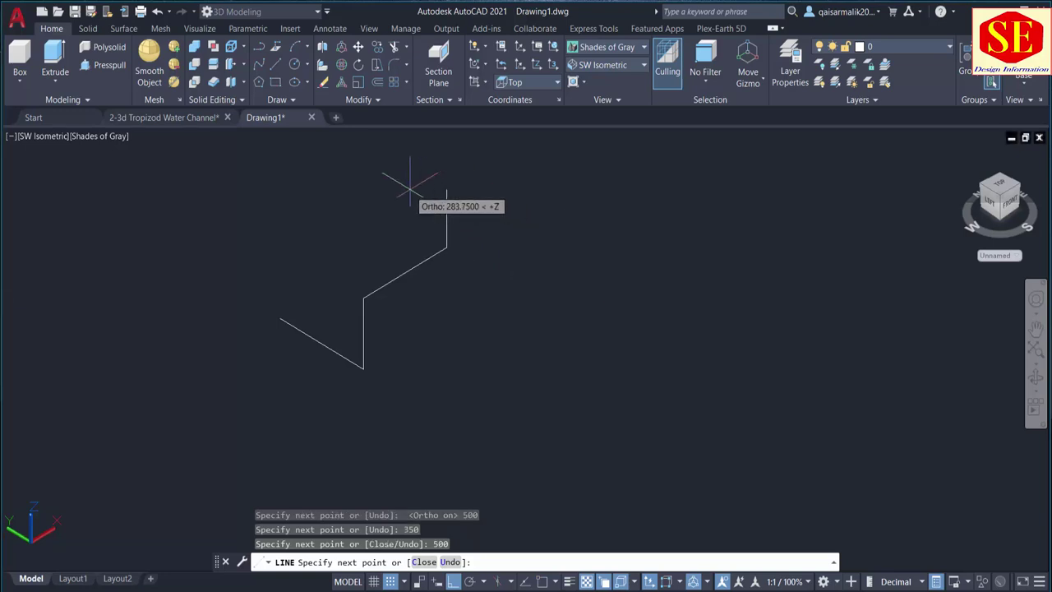
middle_drag(414, 175, 414, 236)
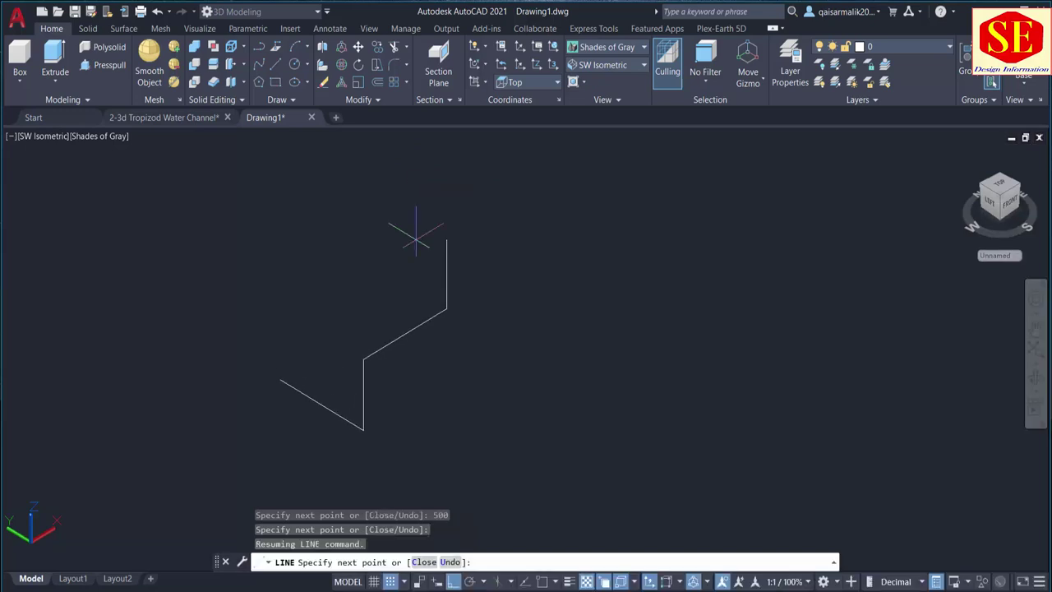
text(500)
key(Return)
text(75)
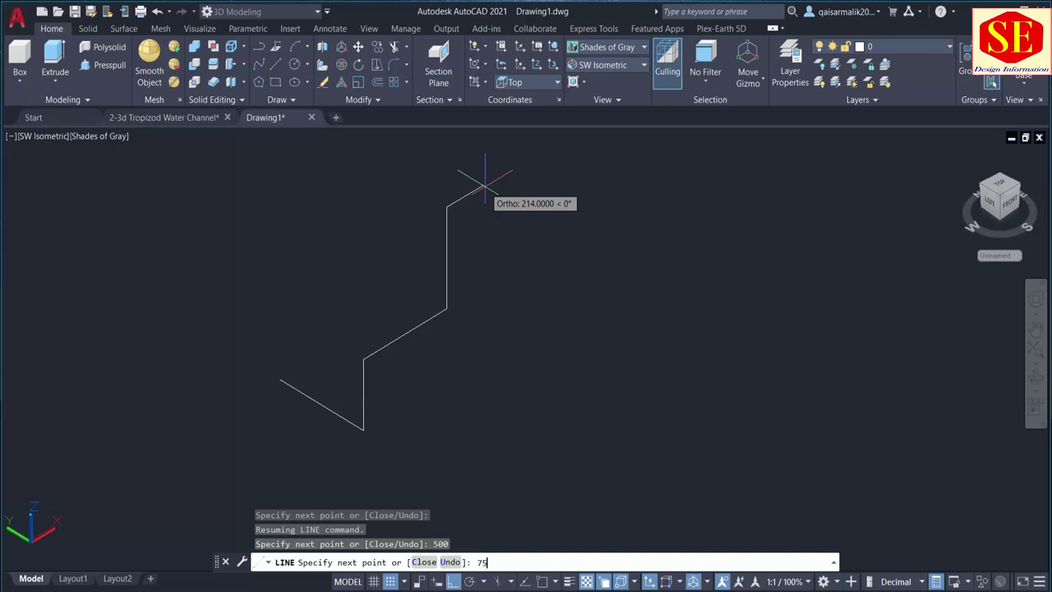
Continue the route with 750, 650, 450 and 250 segments, then end the line
text(0)
key(Return)
scroll(556, 319, down, 2)
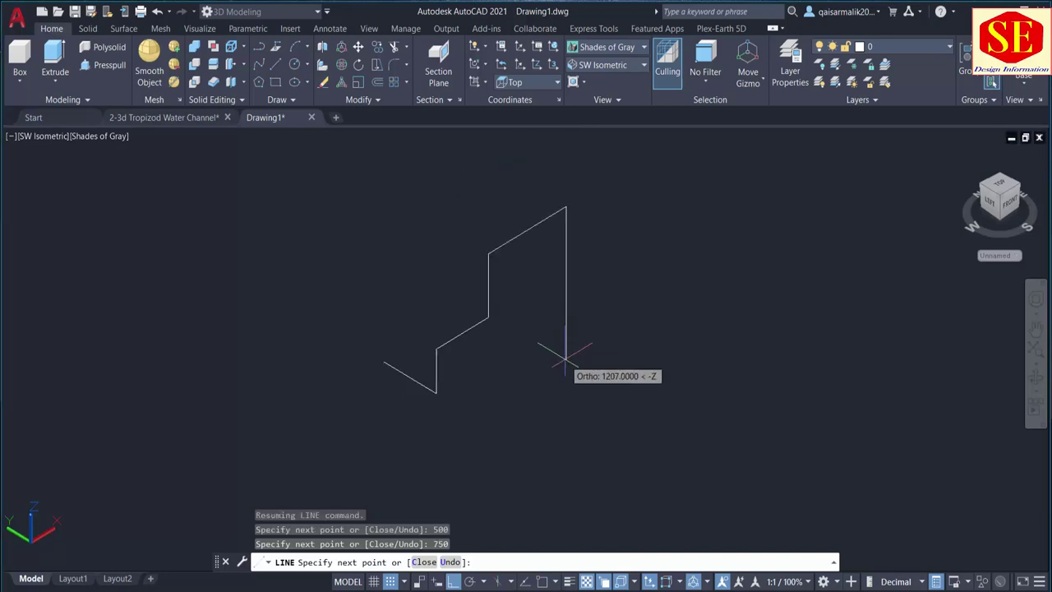
text(65)
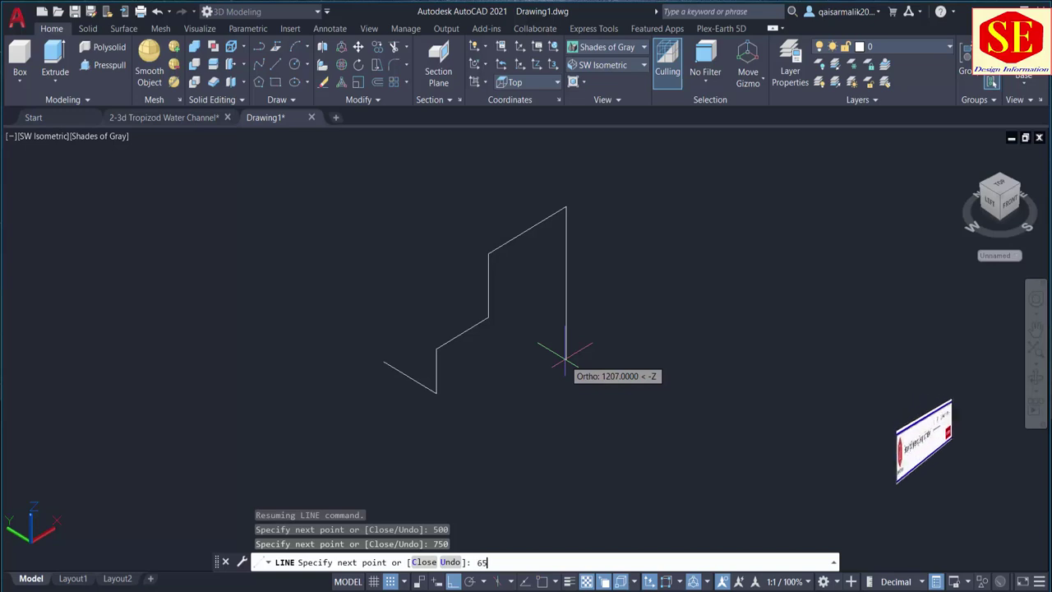
text(0)
key(Return)
scroll(478, 344, up, 3)
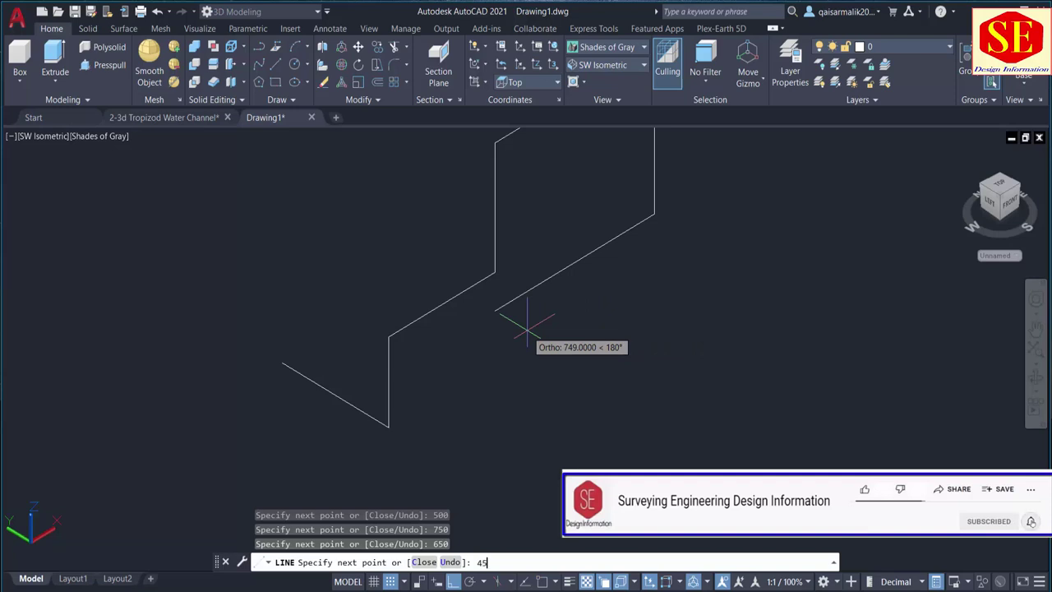
key(Return)
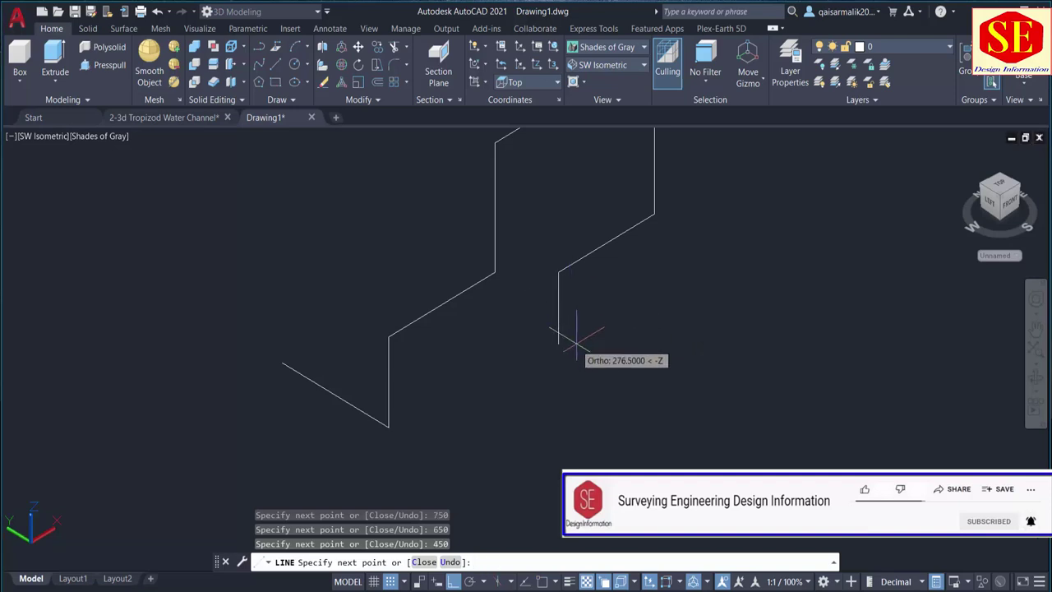
text(250)
key(Return)
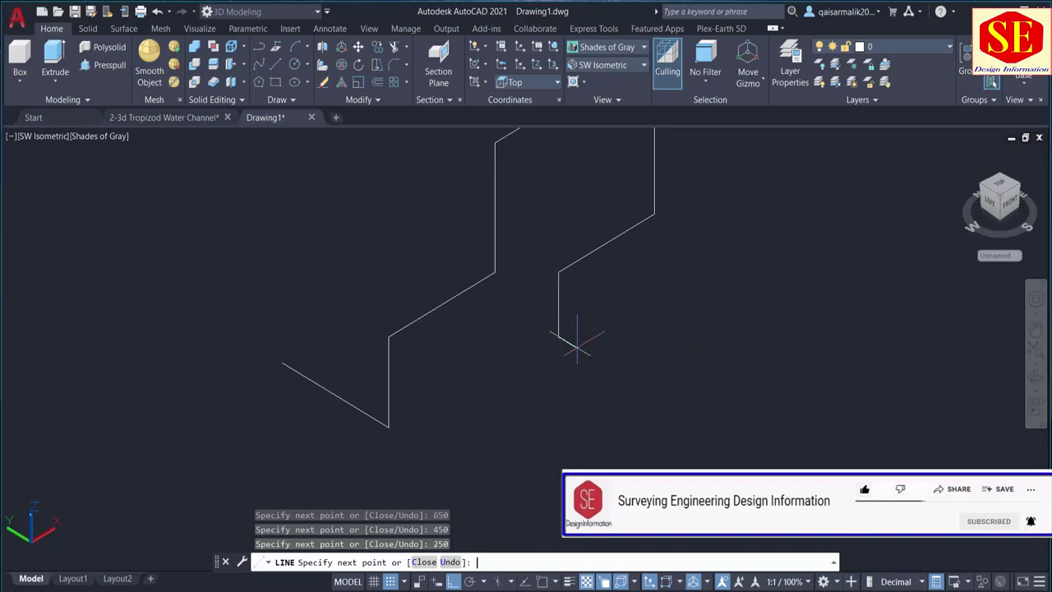
key(Return)
Select the short vertical line of the route
scroll(545, 444, down, 2)
scroll(477, 395, up, 2)
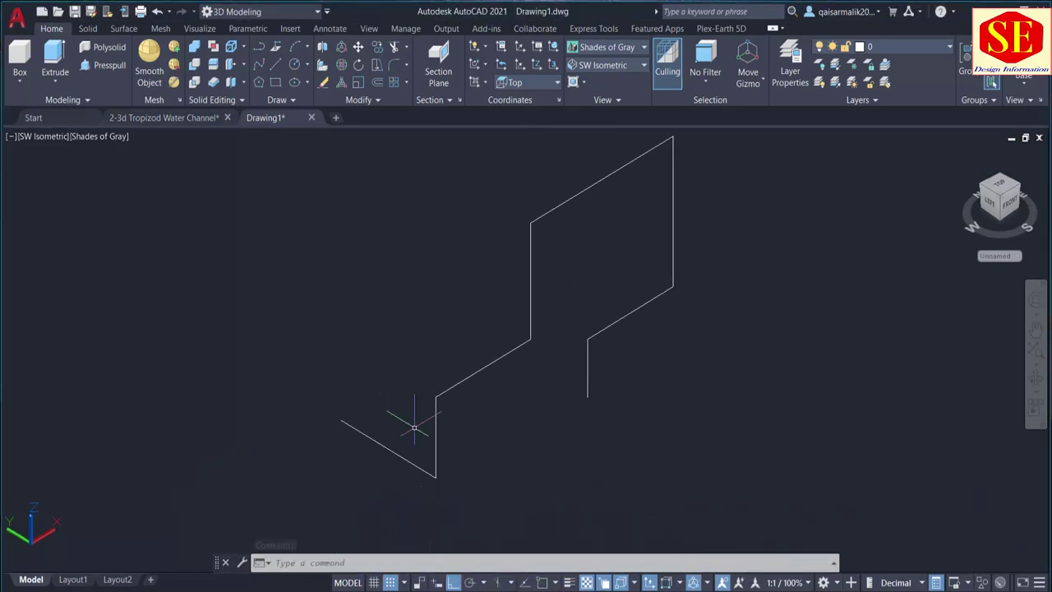
click(435, 430)
click(436, 441)
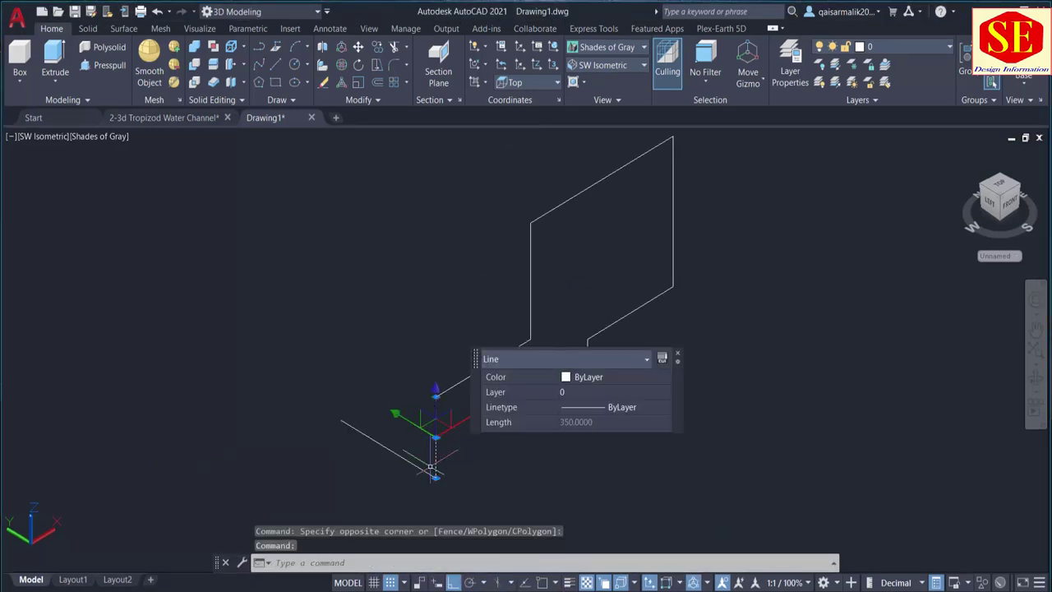
Fillet the first route corner with a radius of 5
key(Escape)
key(Escape)
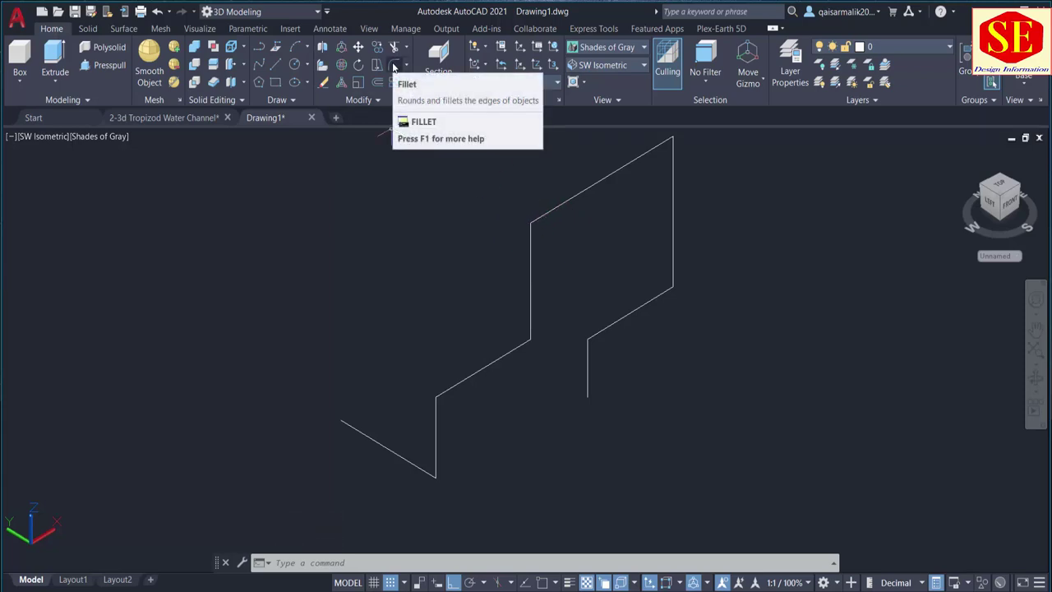
click(393, 66)
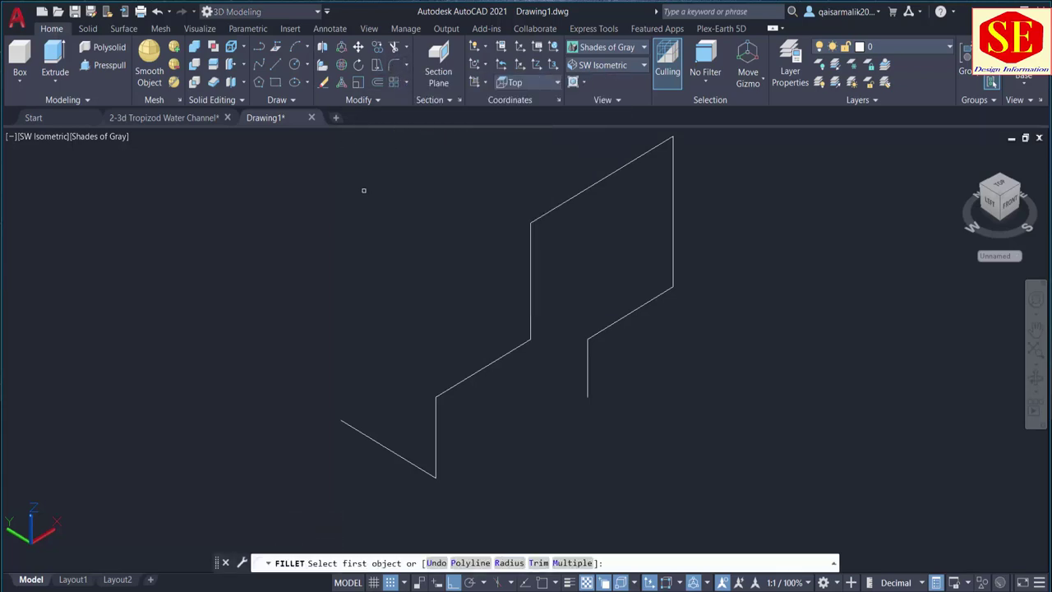
click(509, 563)
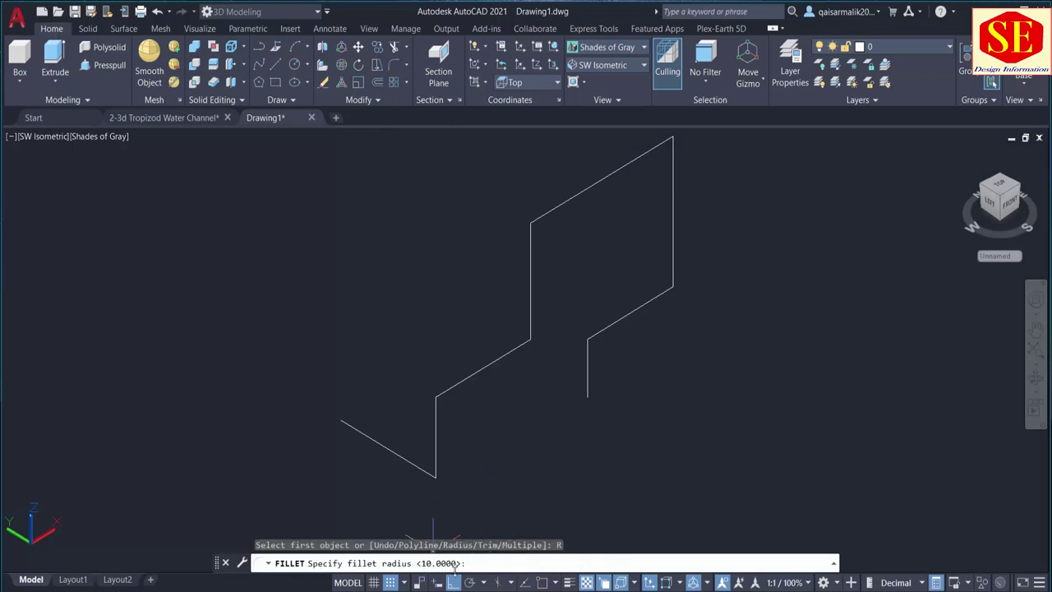
scroll(439, 483, up, 2)
scroll(439, 482, up, 1)
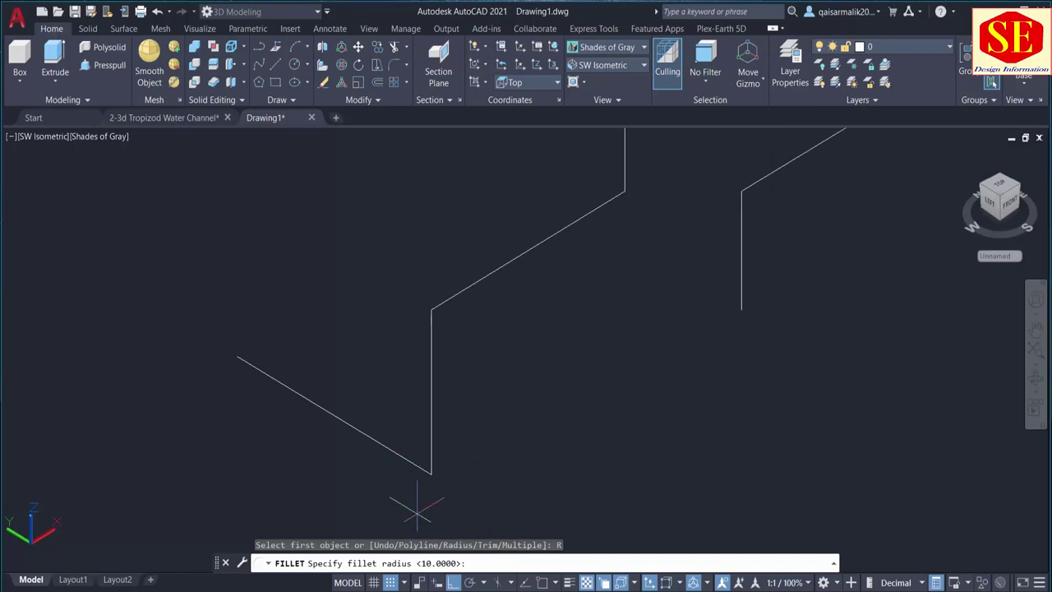
scroll(416, 509, up, 2)
text(5)
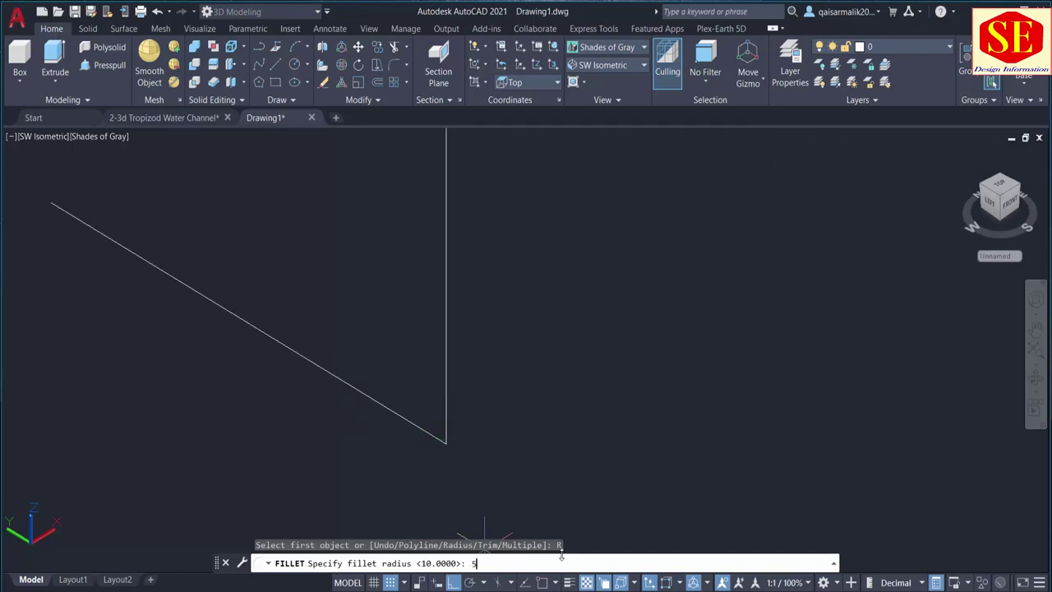
key(Return)
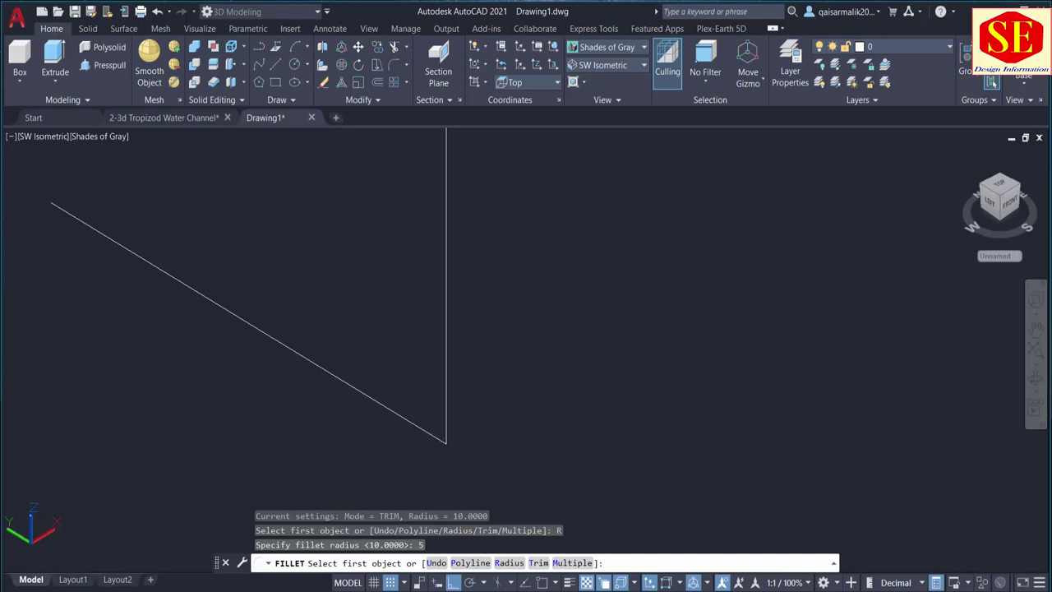
click(427, 431)
click(446, 413)
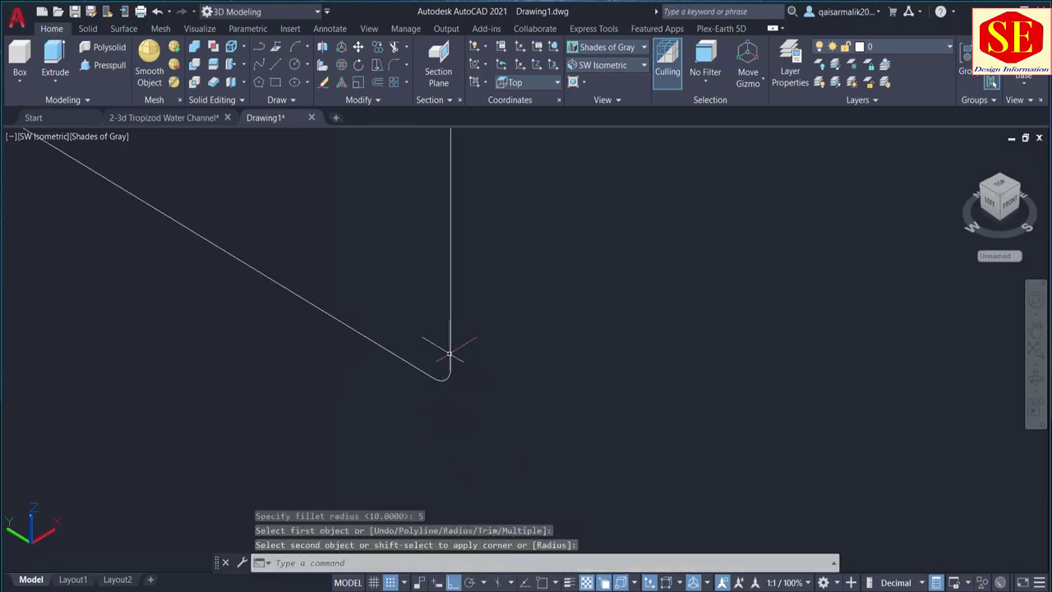
Fillet the next corner with a radius of 15
click(396, 73)
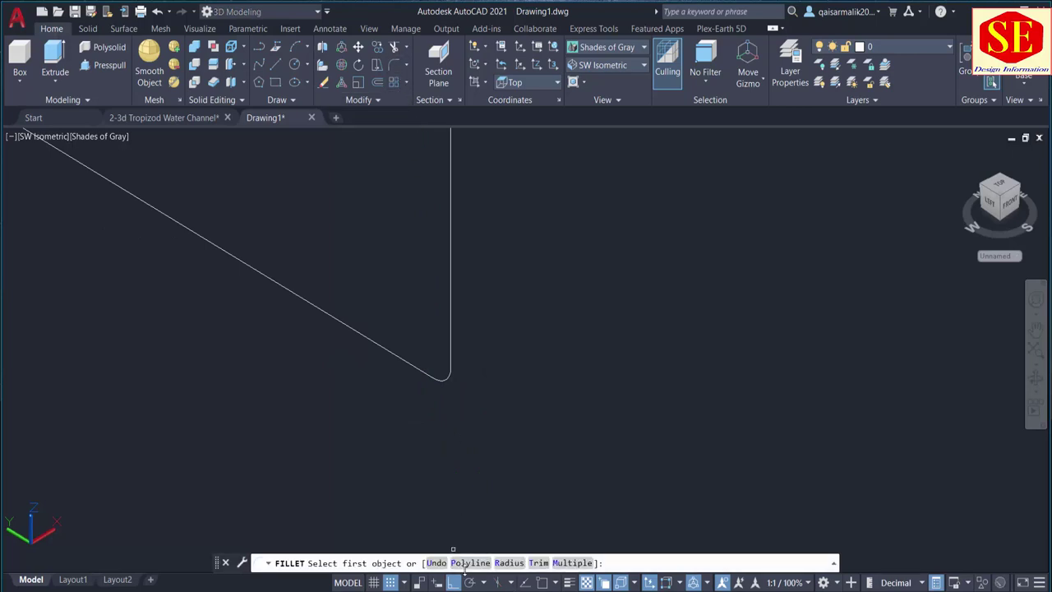
click(509, 564)
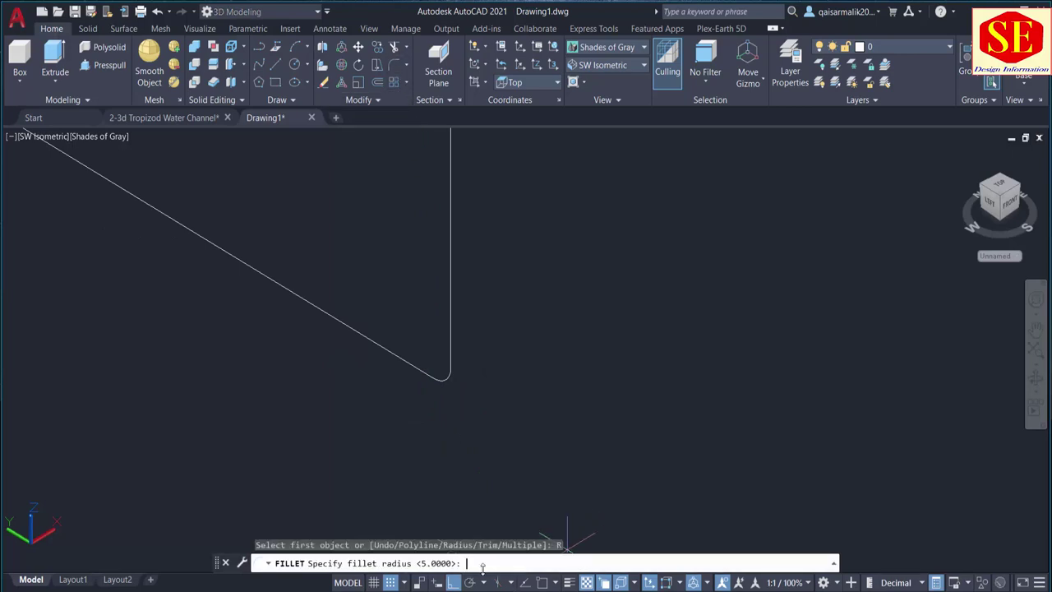
text(15)
key(Return)
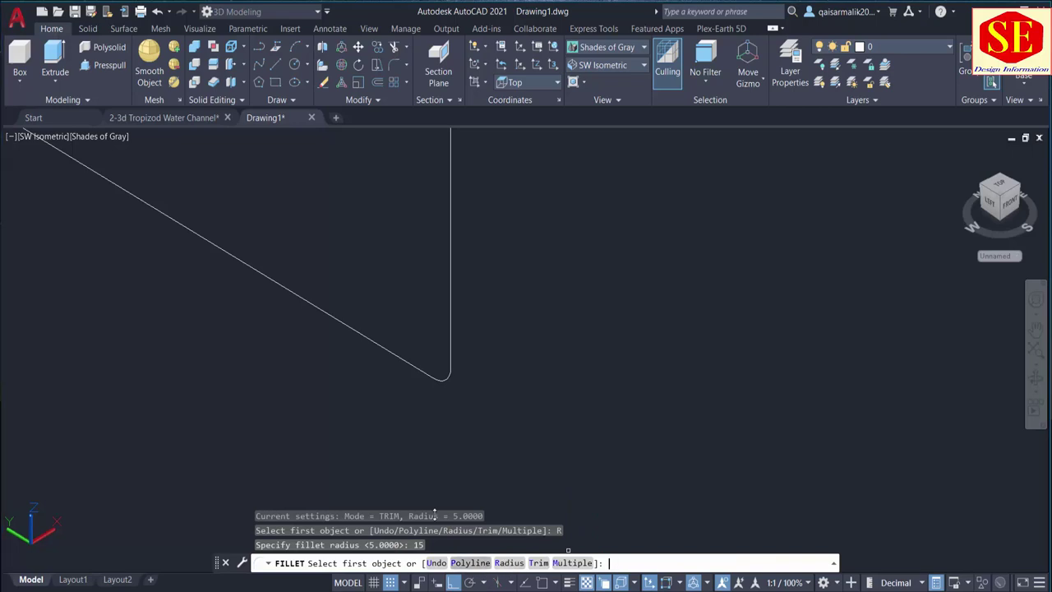
click(366, 336)
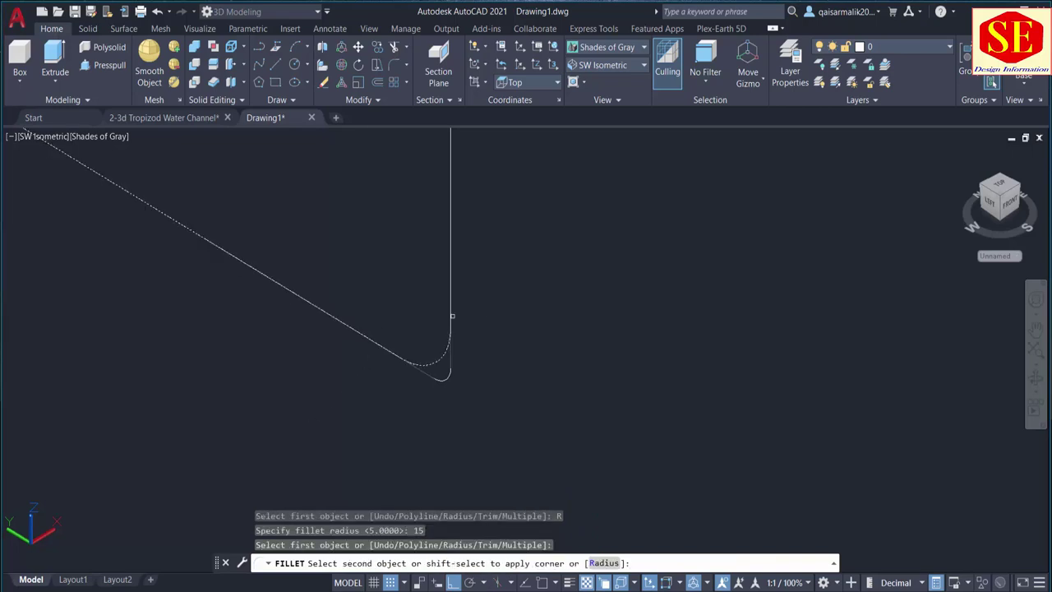
click(451, 315)
Fillet the diagonal-line corner with a radius of 20
key(Return)
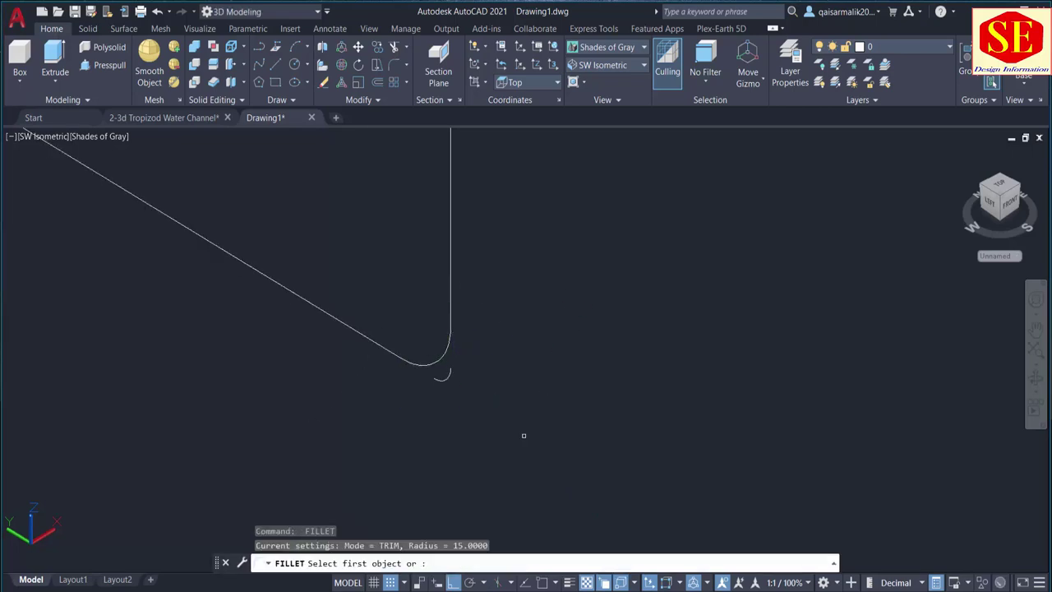
click(506, 564)
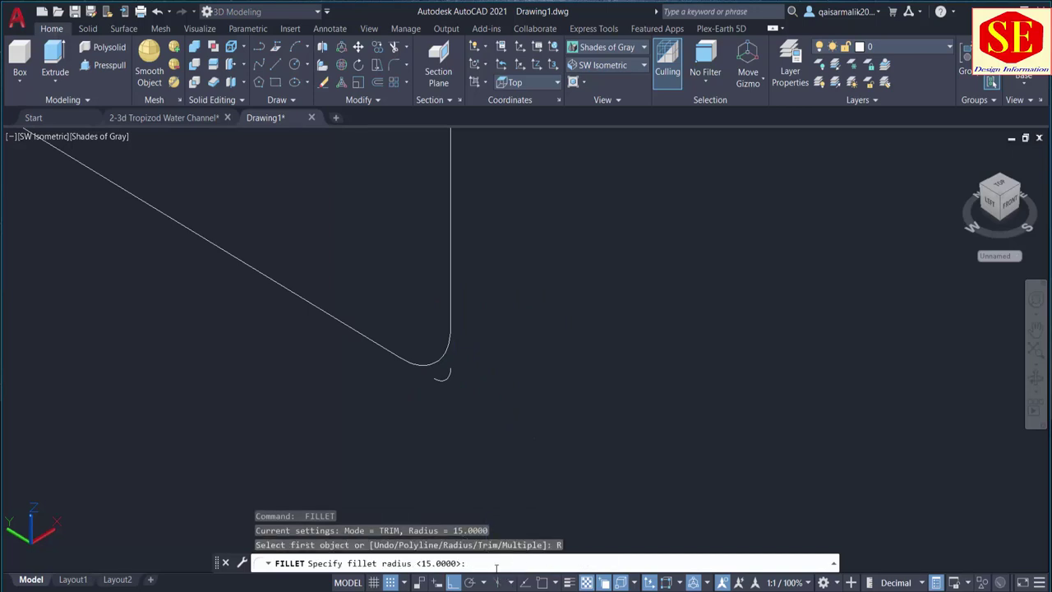
text(20)
key(Return)
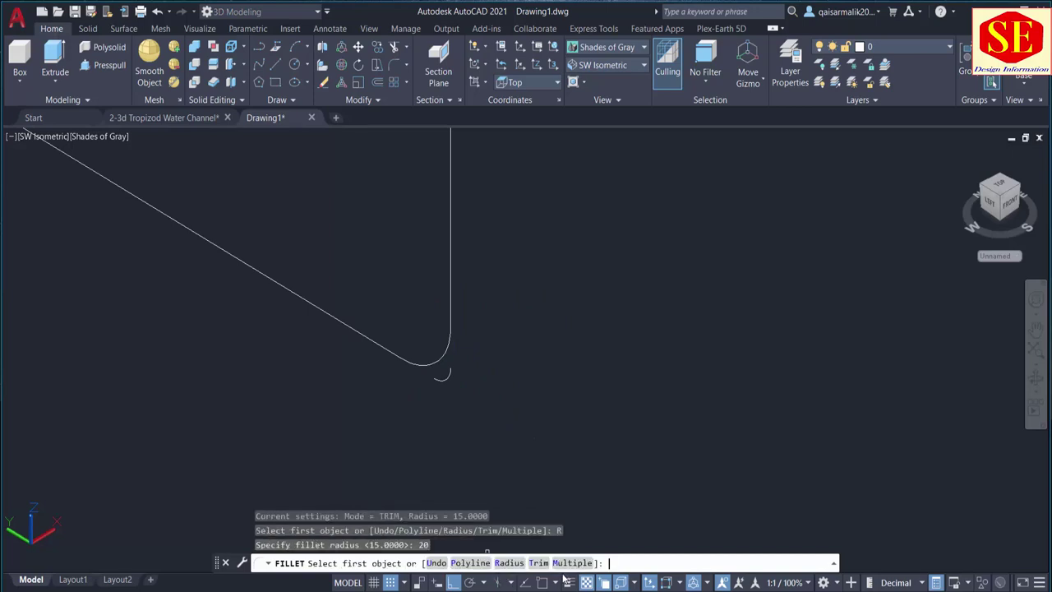
click(370, 333)
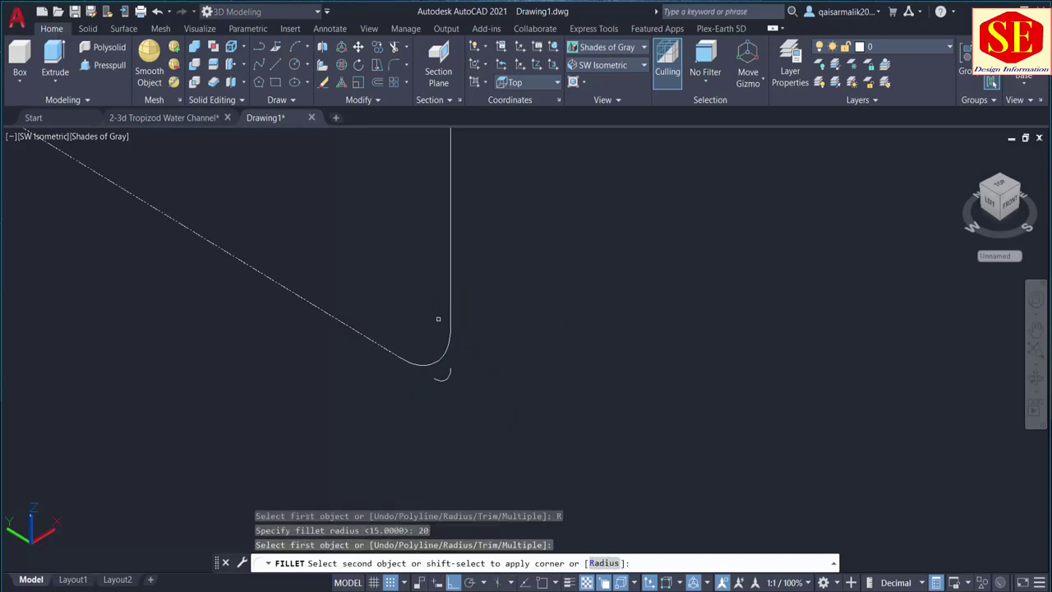
click(450, 329)
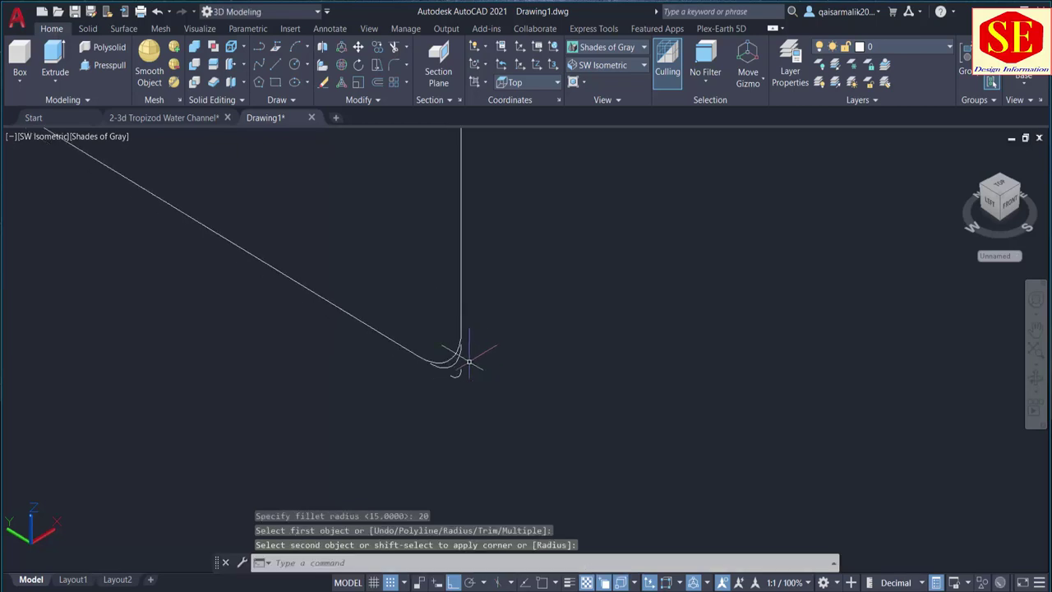
Erase the two leftover arcs at that corner
click(463, 357)
click(433, 397)
text(e)
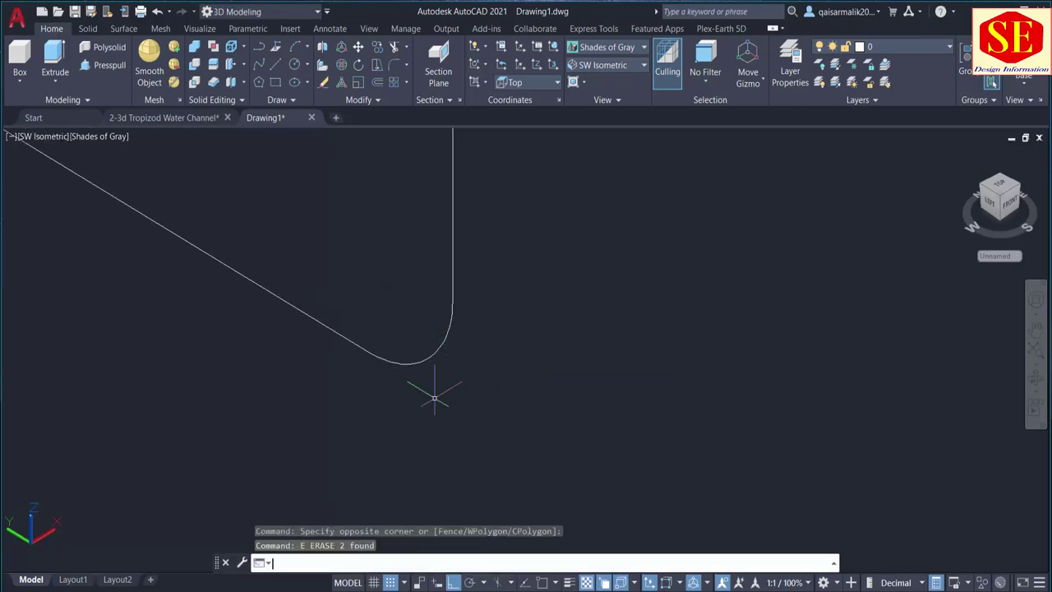
key(Return)
scroll(435, 382, down, 3)
scroll(461, 260, up, 3)
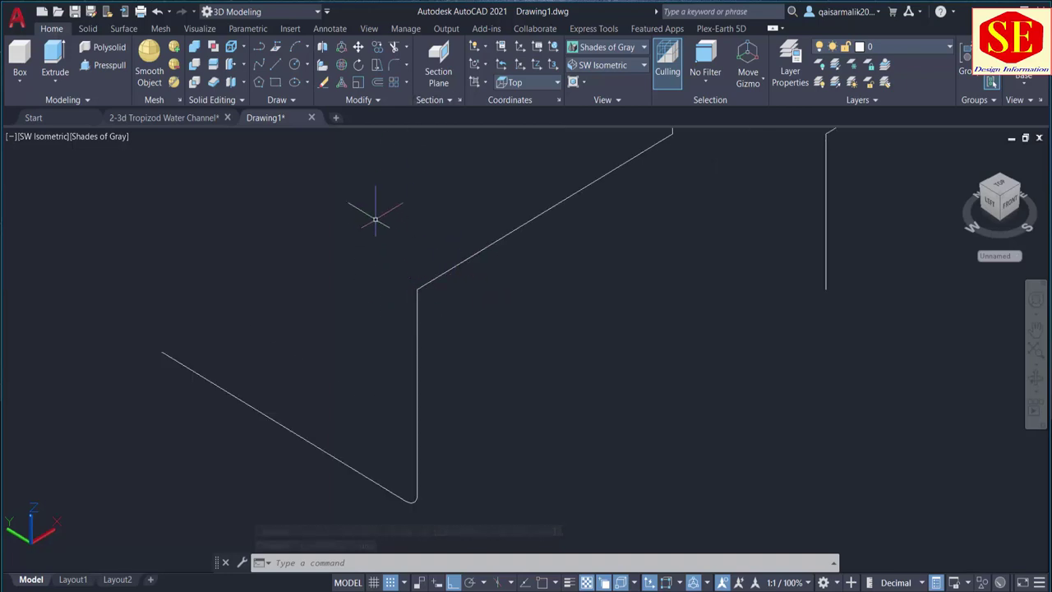
Fillet the corner atop the vertical line
text(f)
key(Return)
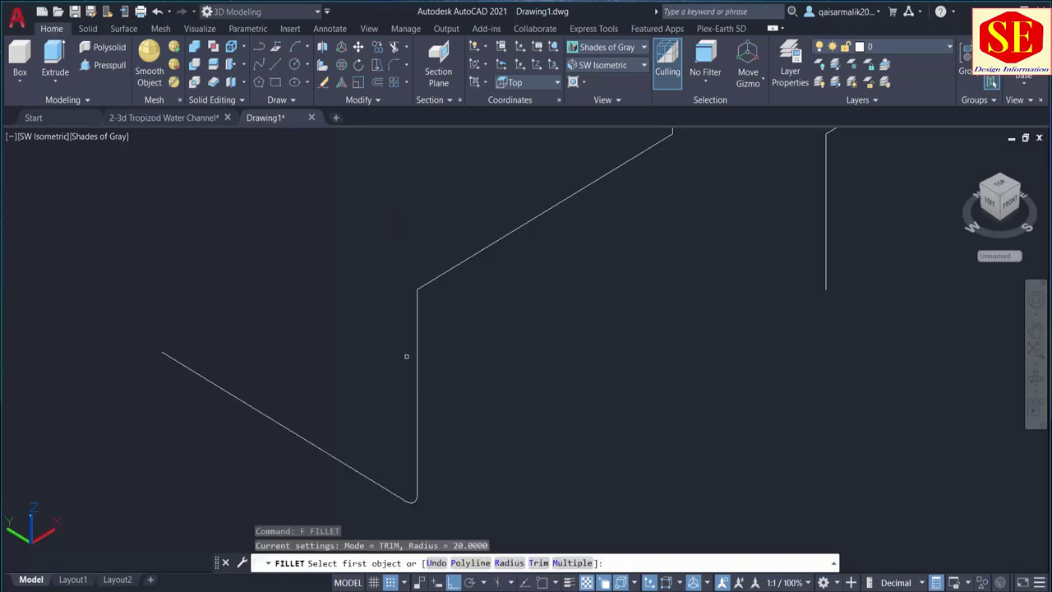
click(416, 332)
click(425, 283)
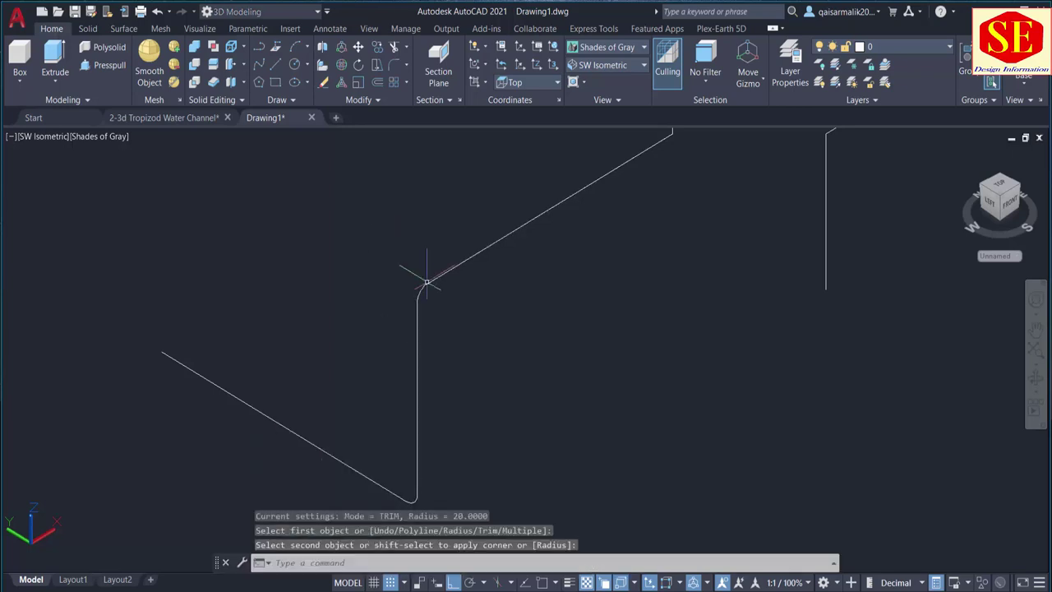
scroll(421, 279, up, 2)
scroll(415, 304, down, 2)
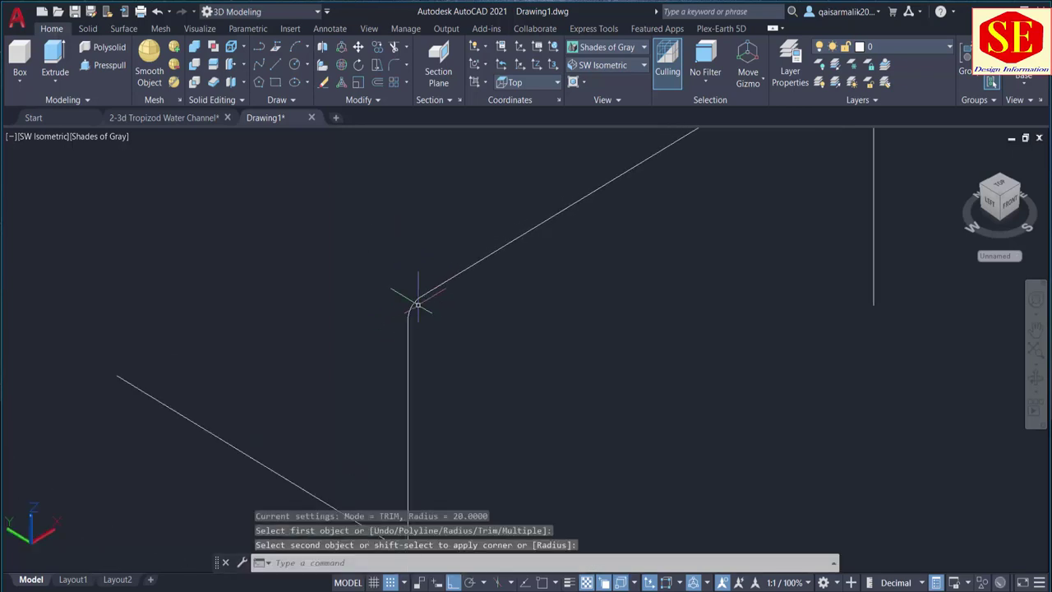
scroll(509, 283, down, 1)
scroll(556, 282, down, 1)
scroll(528, 296, up, 3)
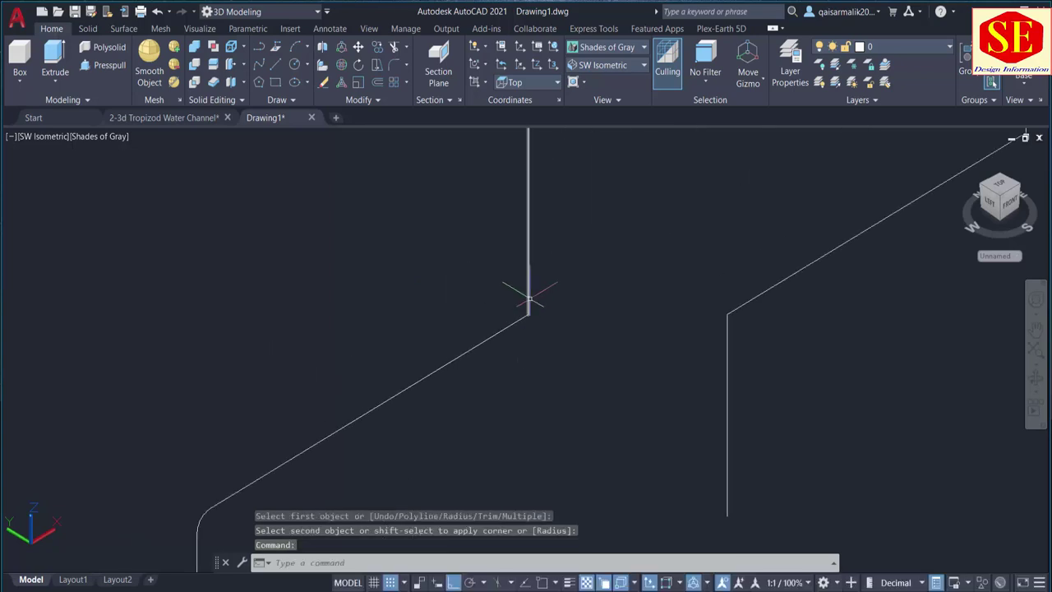
Round the slanted-to-vertical corner with a 50 radius fillet
text(f)
key(Return)
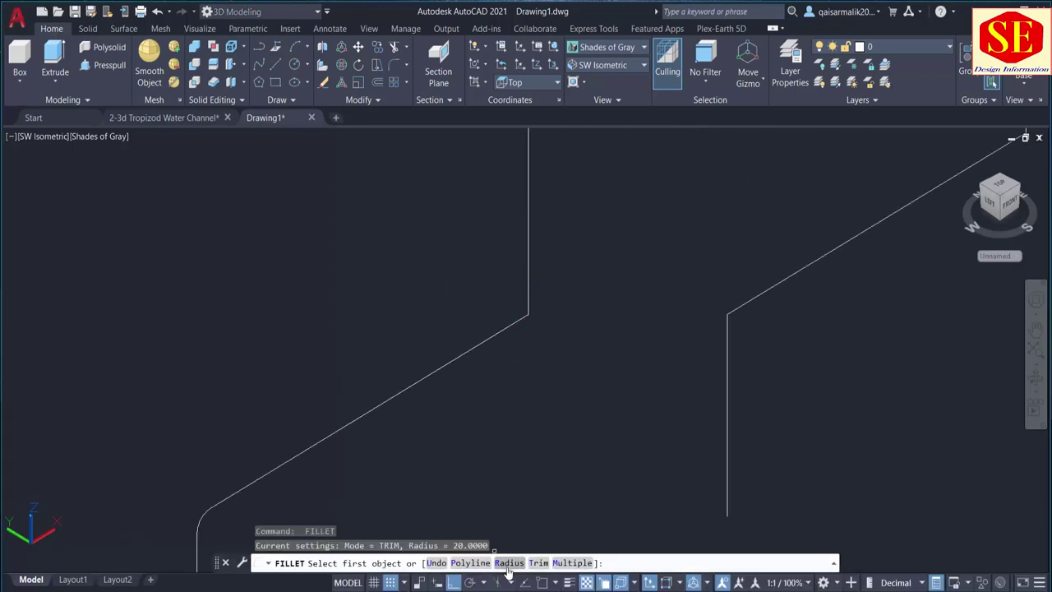
click(508, 562)
text(50)
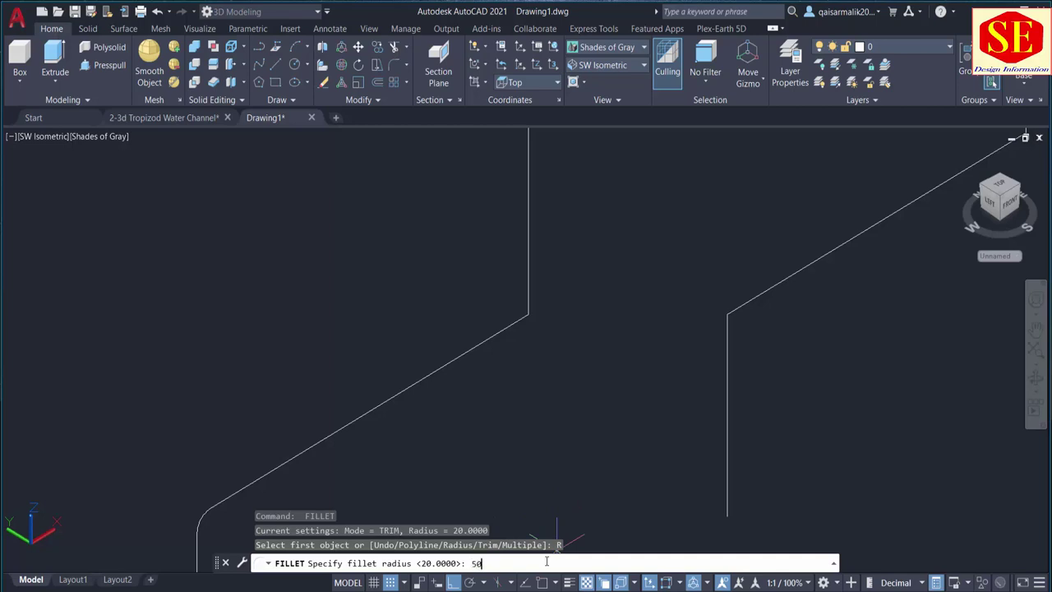
key(Return)
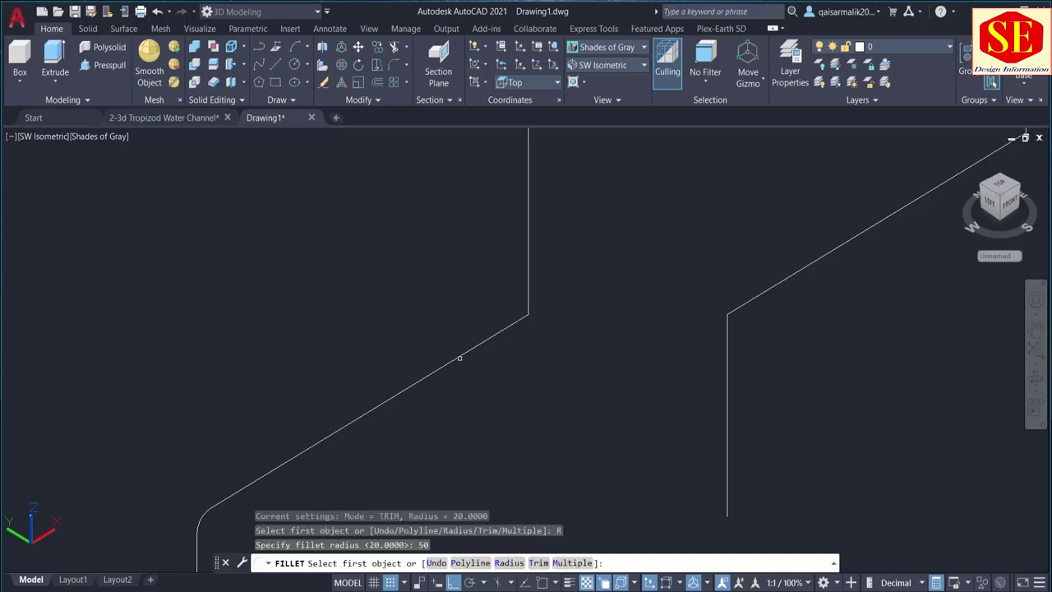
click(459, 354)
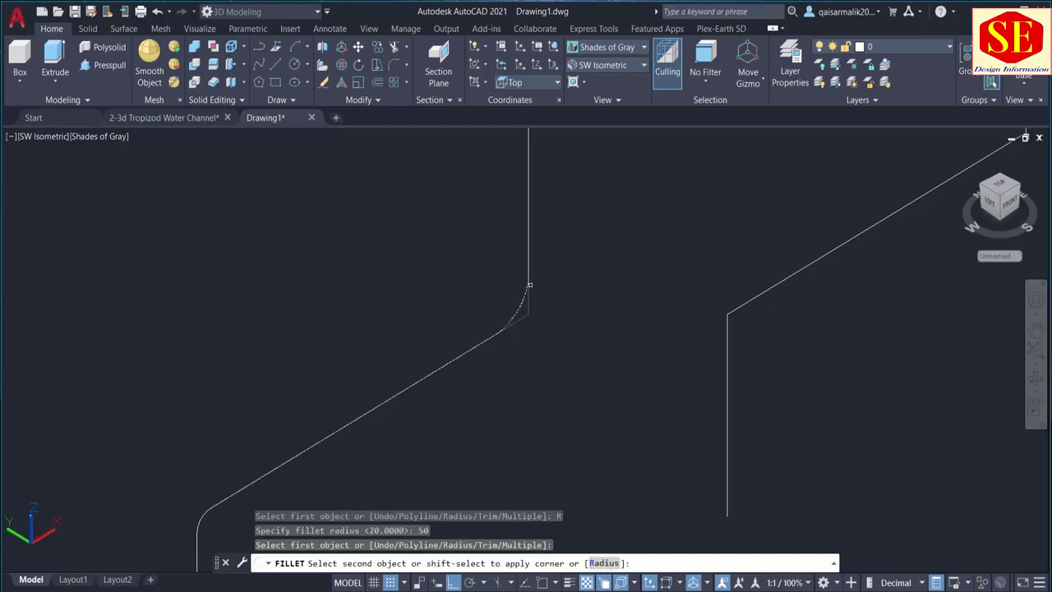
click(528, 285)
scroll(521, 293, down, 2)
scroll(488, 362, down, 2)
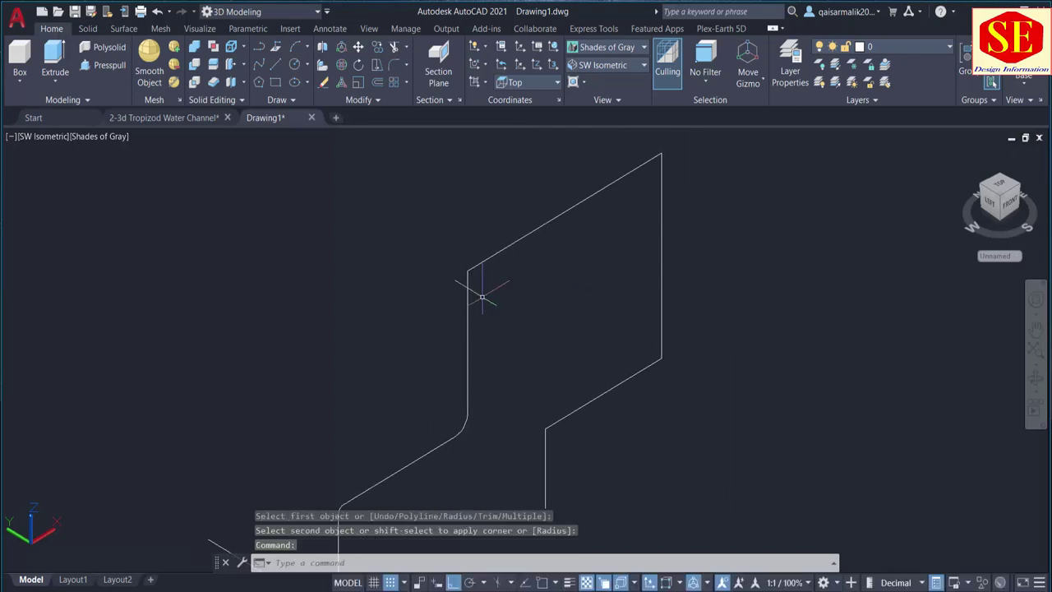
With radius 35, fillet the middle vertical, top-right and lower-right corners
key(Return)
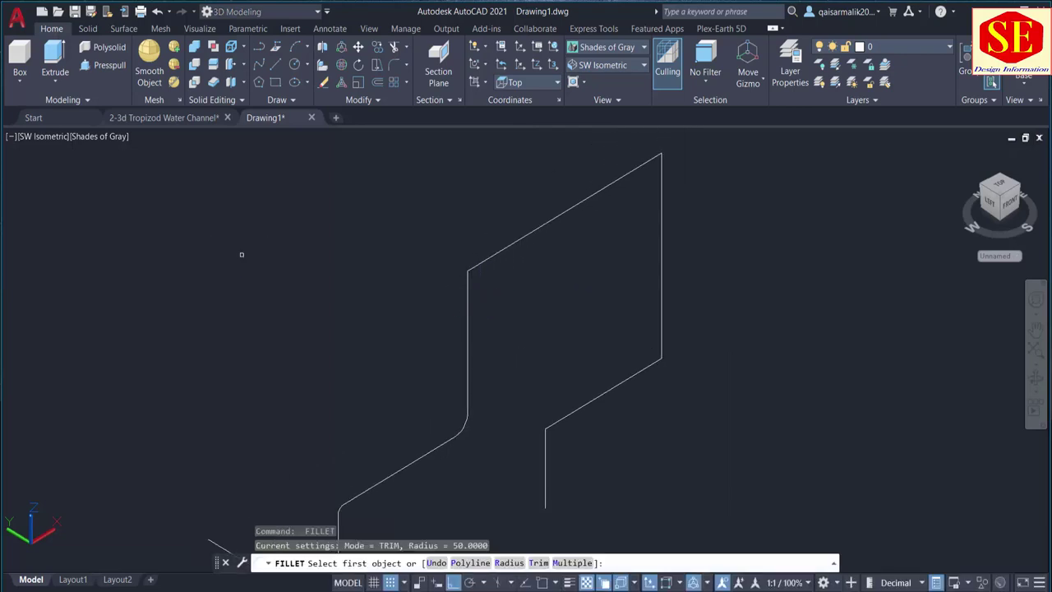
text(r)
key(Return)
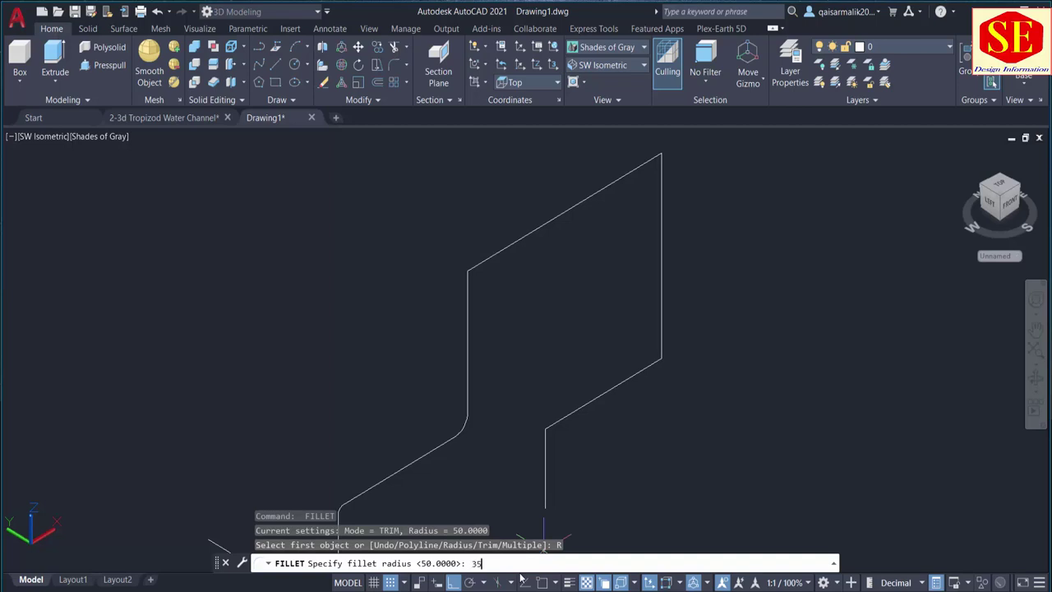
key(Return)
click(468, 317)
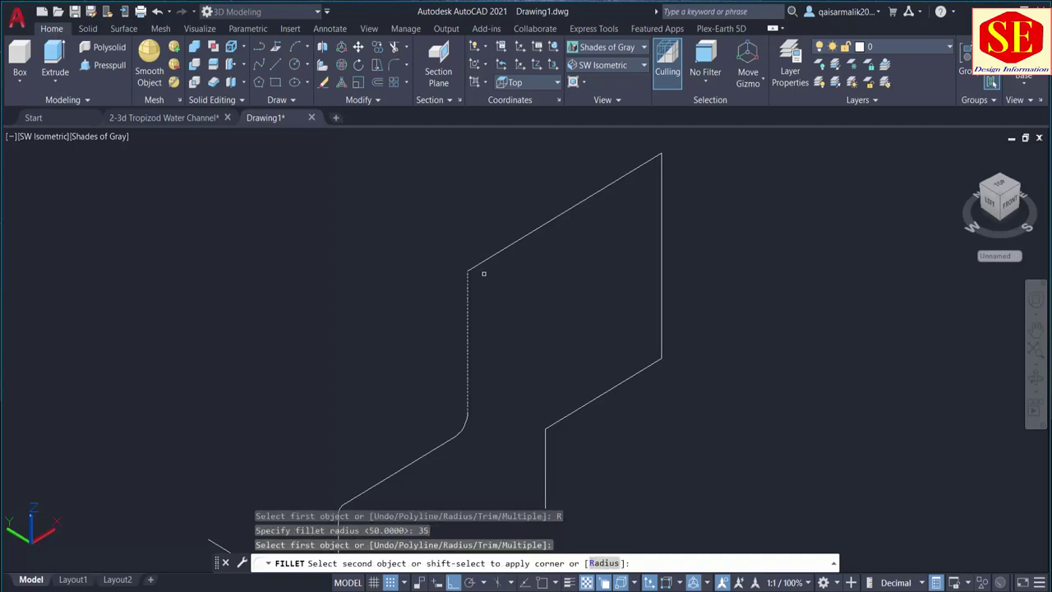
click(483, 260)
key(Return)
click(630, 171)
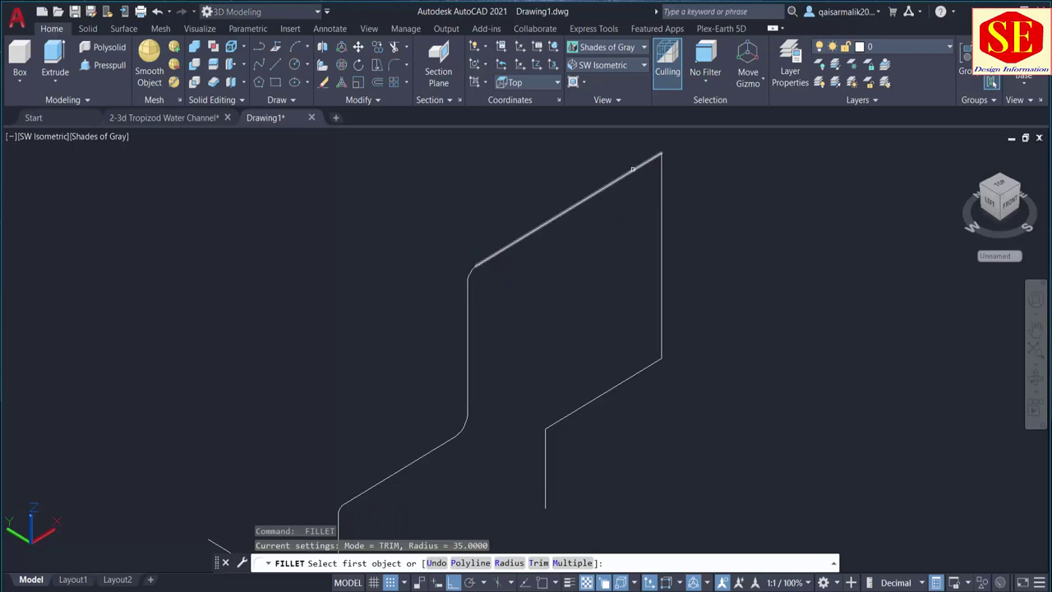
click(660, 181)
key(Return)
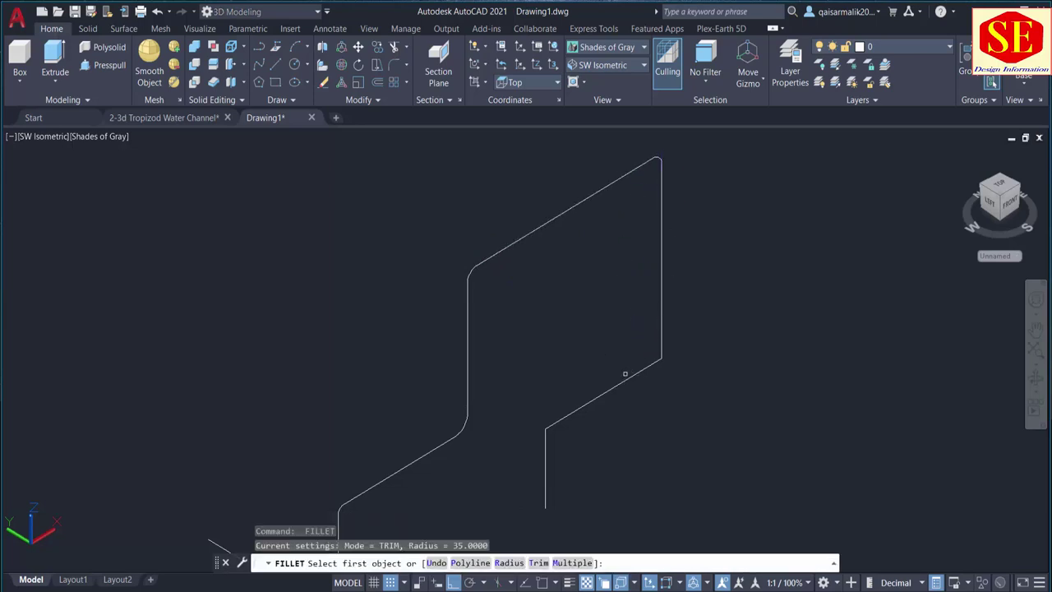
click(624, 378)
click(662, 328)
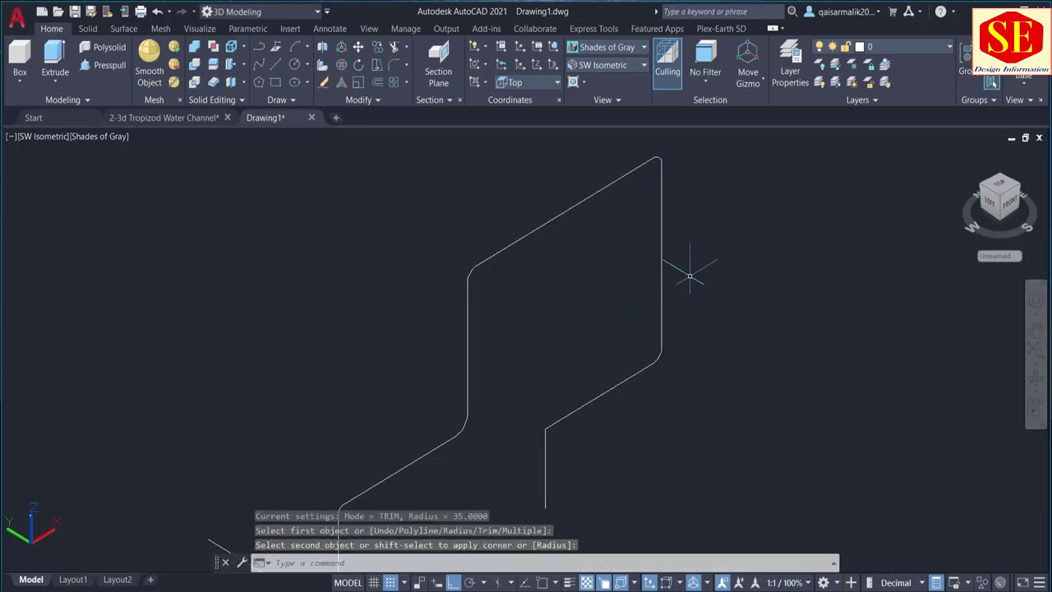
Fillet the corner above the short vertical line with radius 35
scroll(658, 329, down, 2)
scroll(624, 378, up, 1)
key(Return)
click(603, 370)
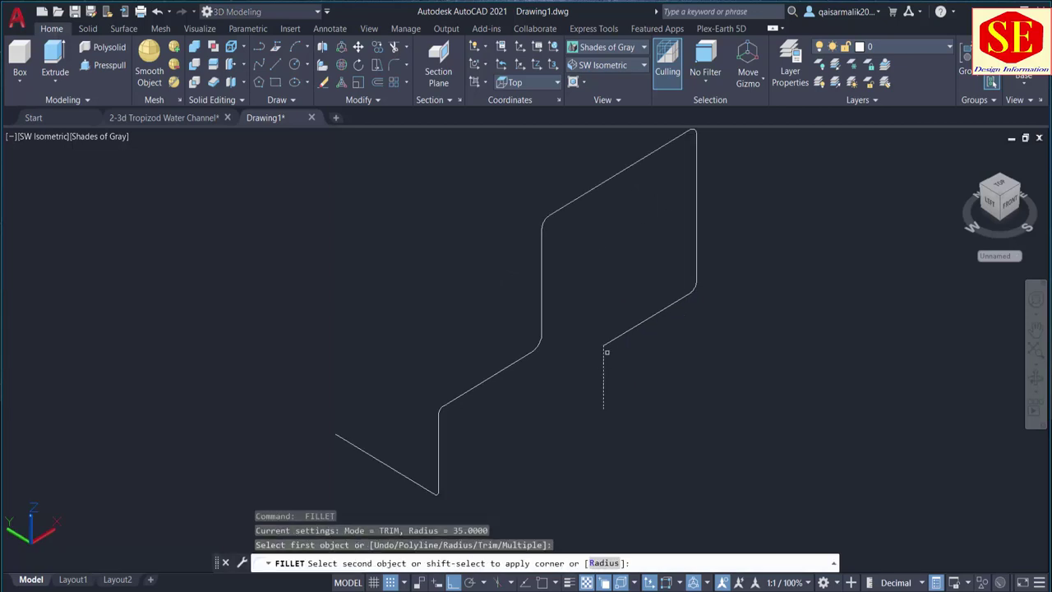
click(624, 332)
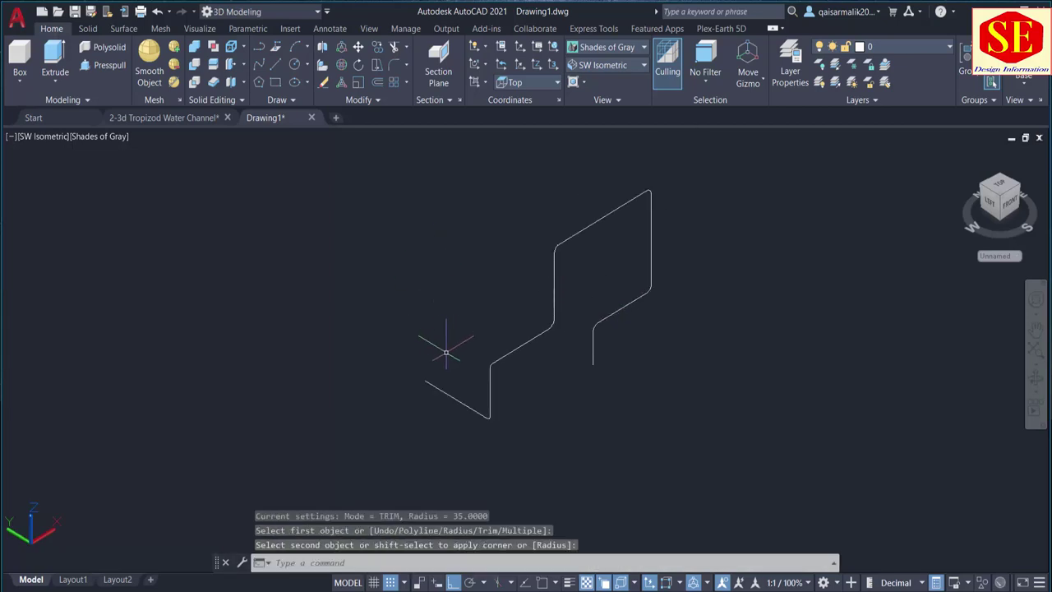
scroll(445, 352, up, 2)
scroll(485, 347, up, 2)
scroll(594, 307, down, 3)
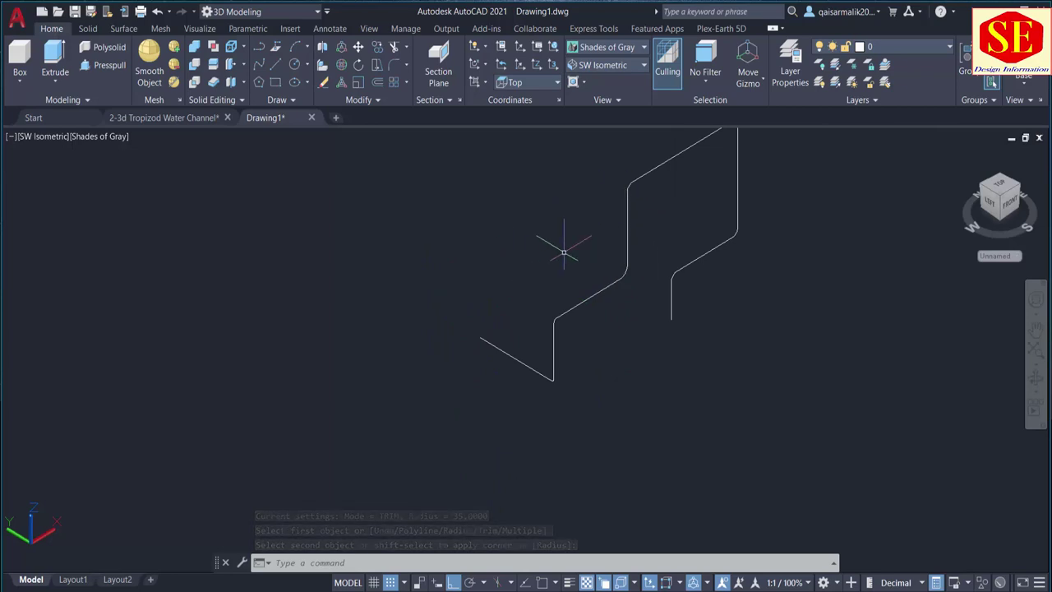
scroll(533, 353, up, 2)
Select several route lines to inspect them, then pan the lower route into view
click(542, 369)
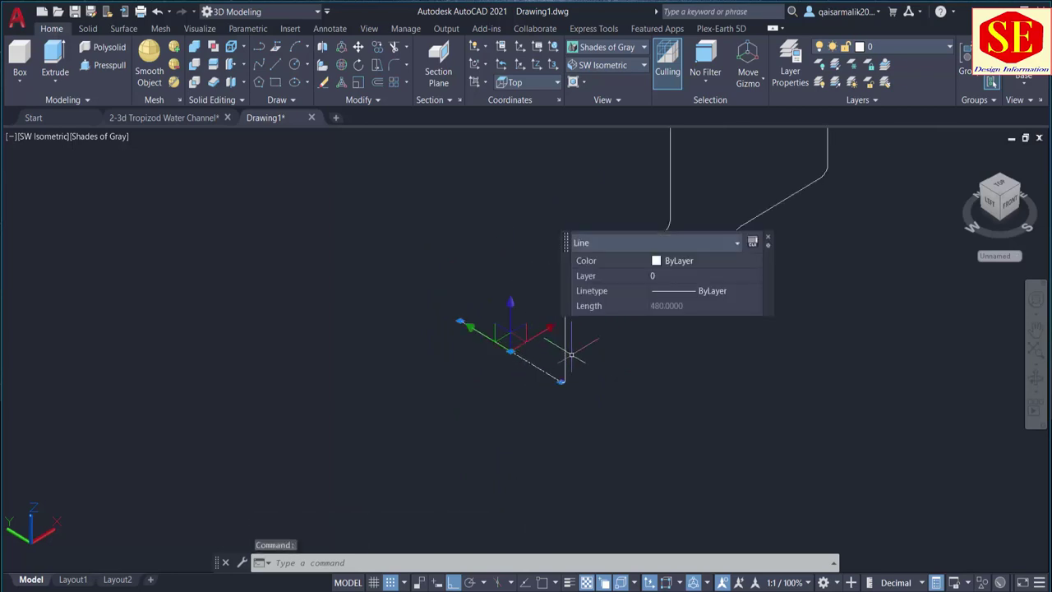
key(Escape)
click(564, 337)
key(Escape)
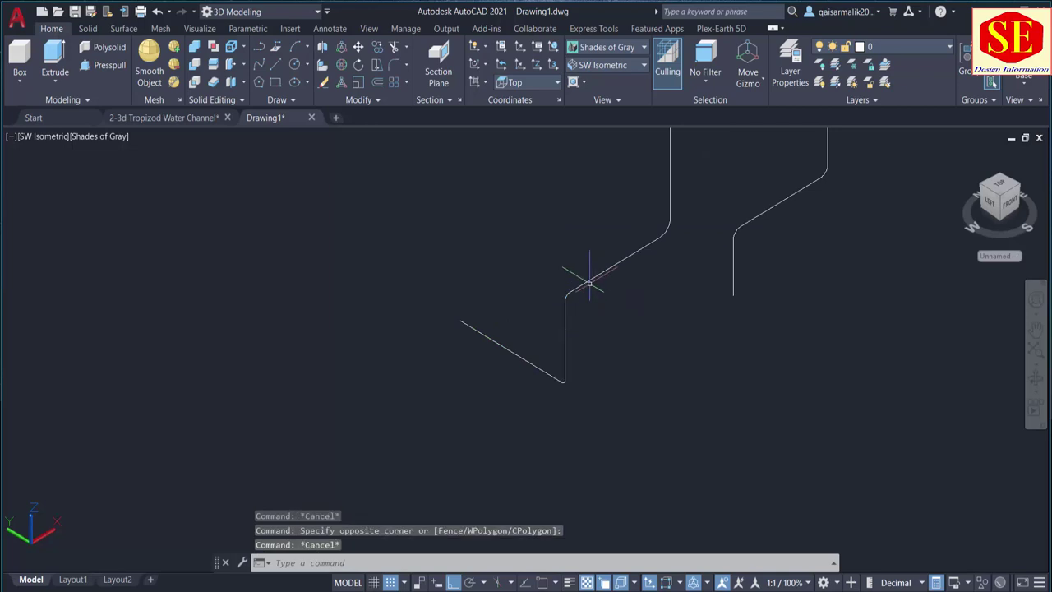
click(589, 283)
key(Escape)
middle_drag(625, 305, 596, 352)
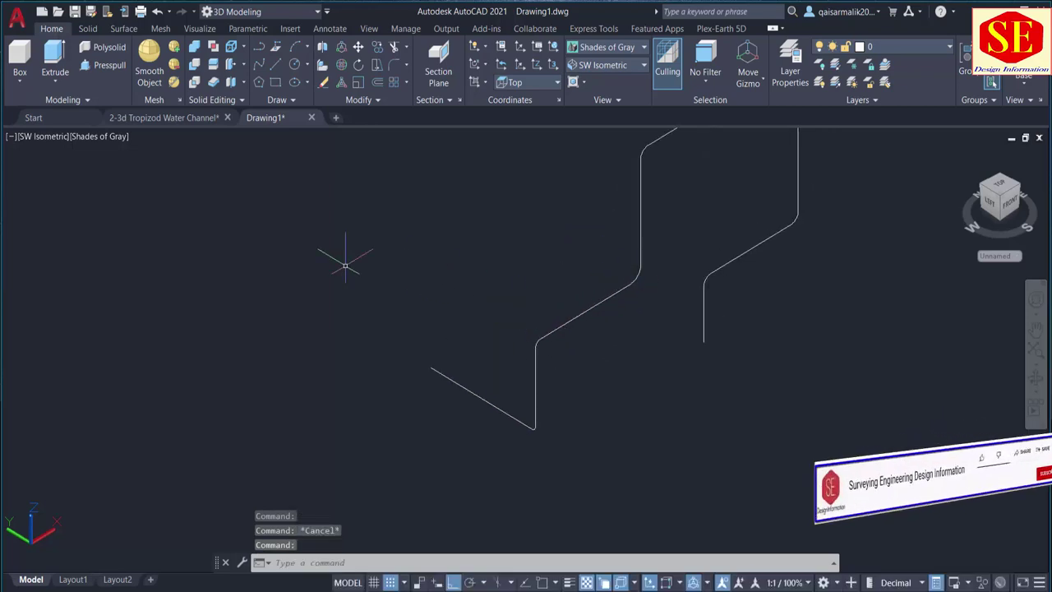
Join the lower diagonal, vertical line and two further route pieces into one spline
text(j)
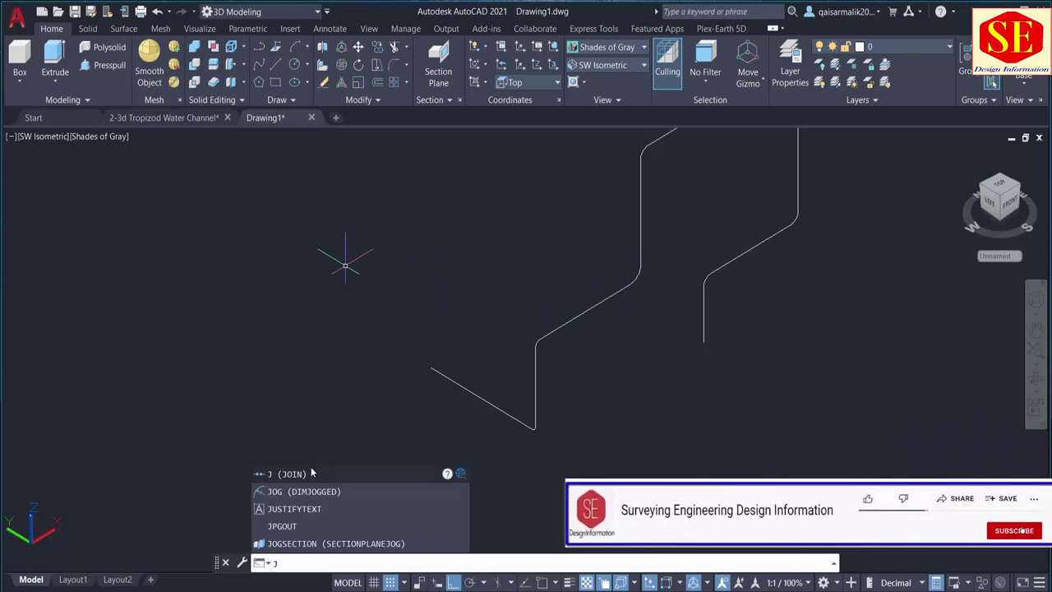
click(308, 474)
click(456, 379)
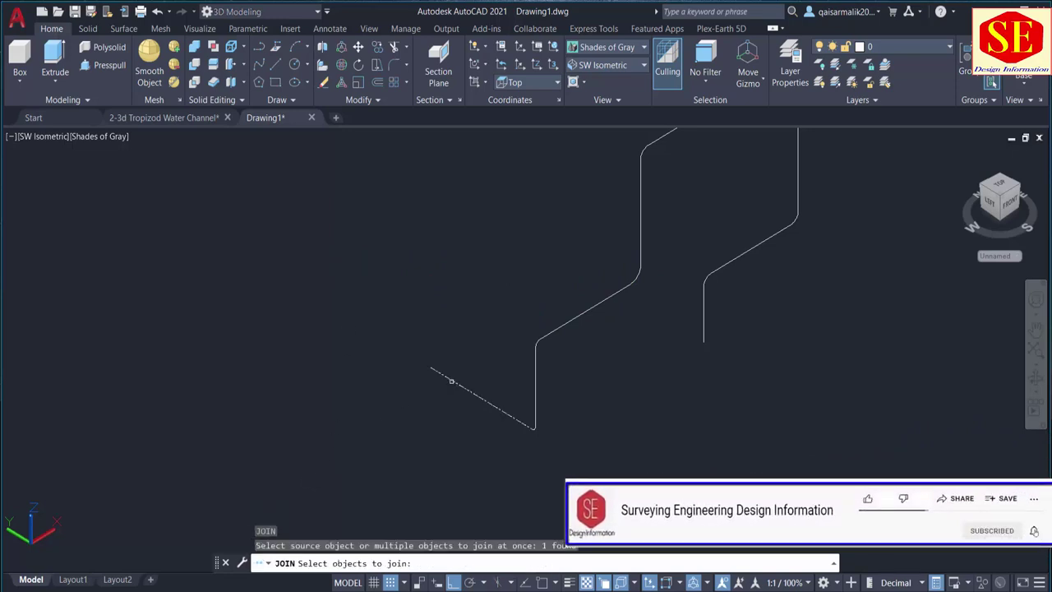
scroll(526, 425, up, 2)
scroll(542, 427, up, 1)
click(548, 409)
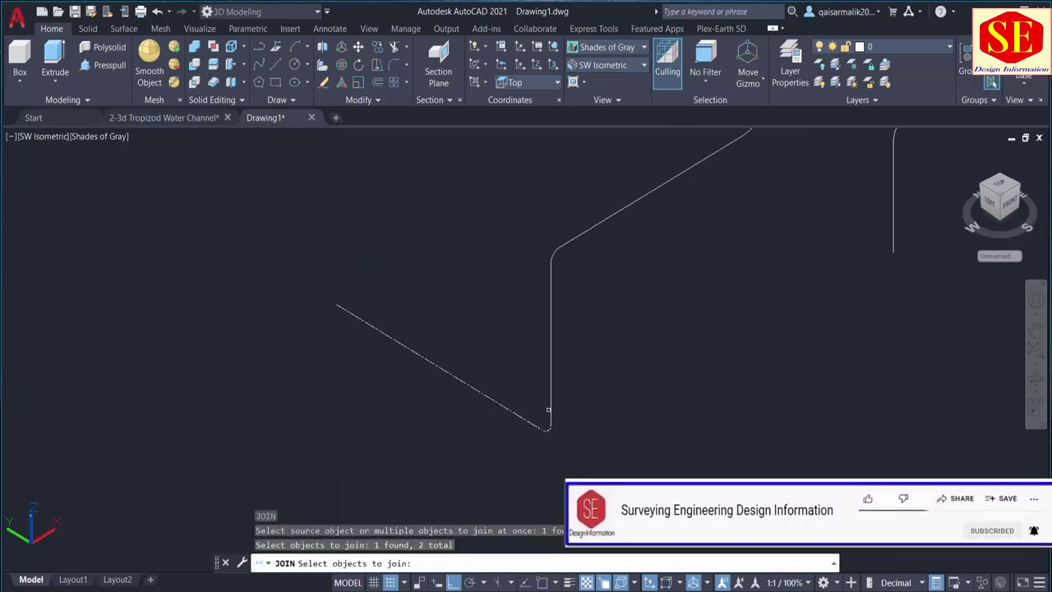
middle_drag(599, 327, 575, 351)
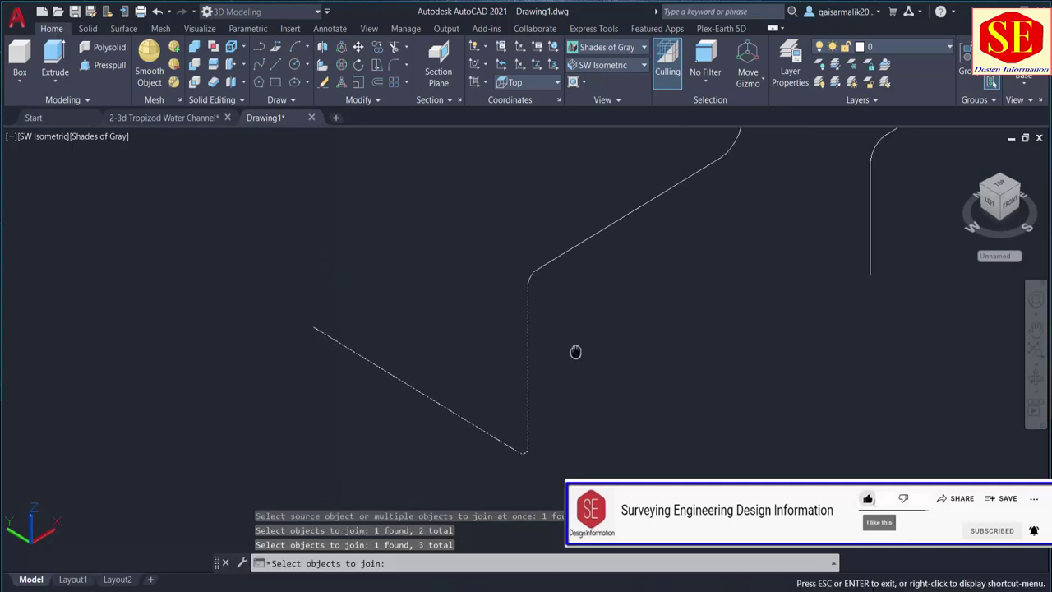
click(527, 281)
middle_drag(559, 294, 578, 316)
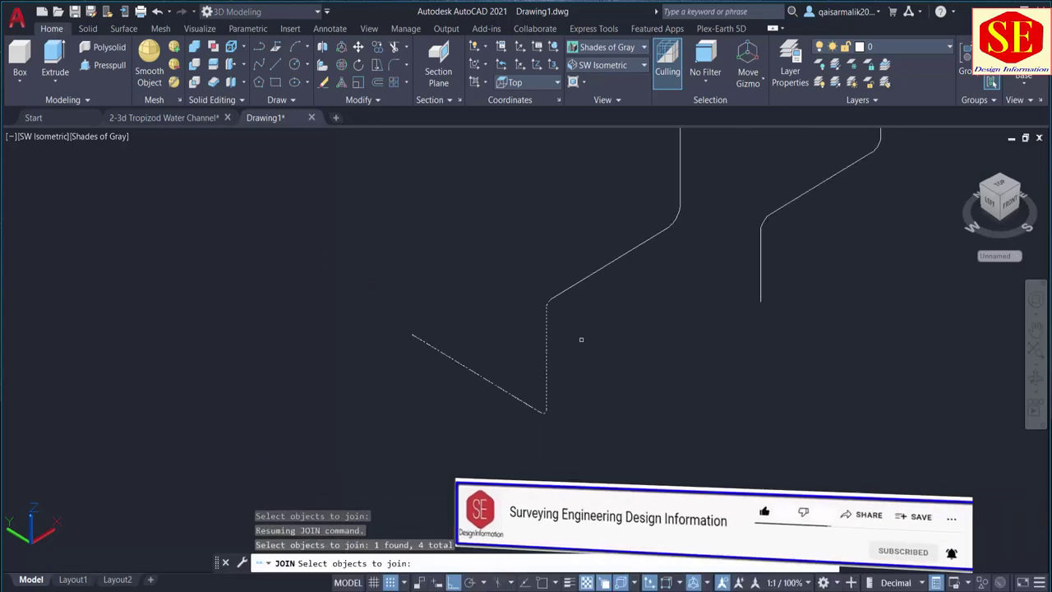
key(Return)
click(411, 415)
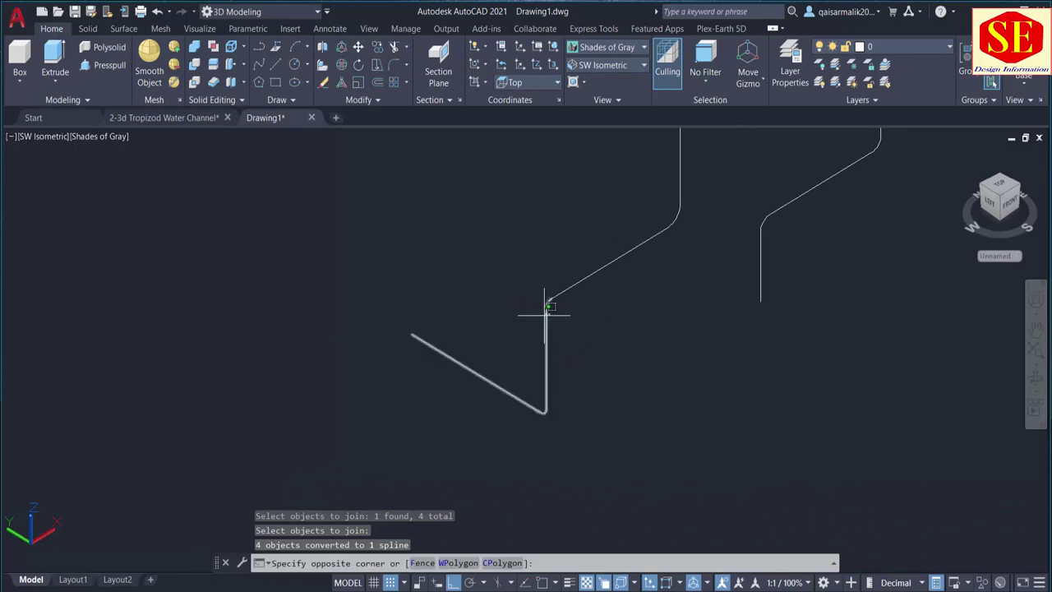
click(567, 289)
middle_drag(613, 295, 365, 365)
key(Escape)
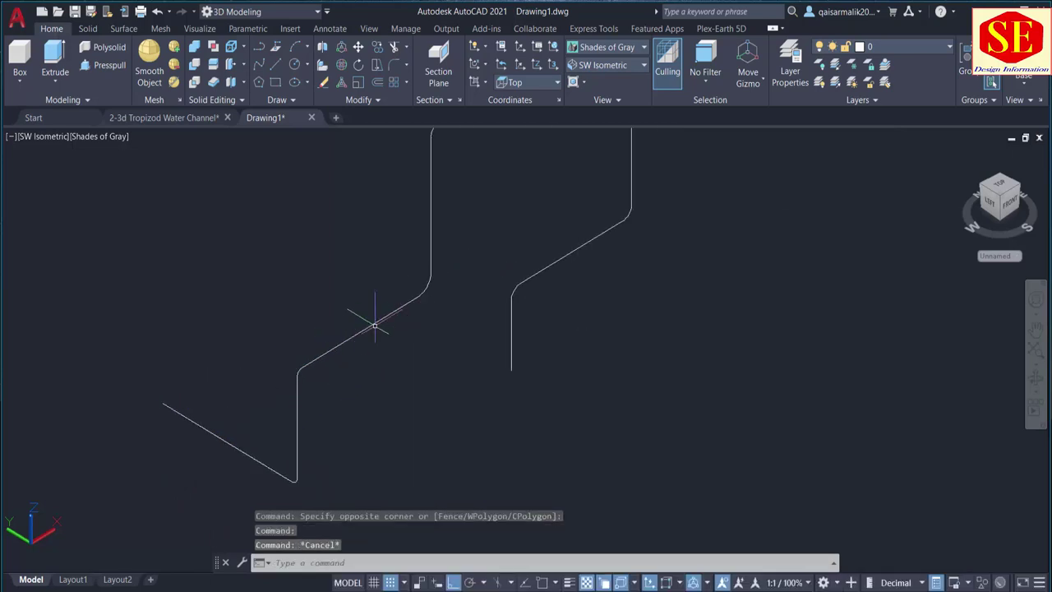
Join the middle diagonal, corner arc and upper vertical line into a second spline
text(j)
key(Return)
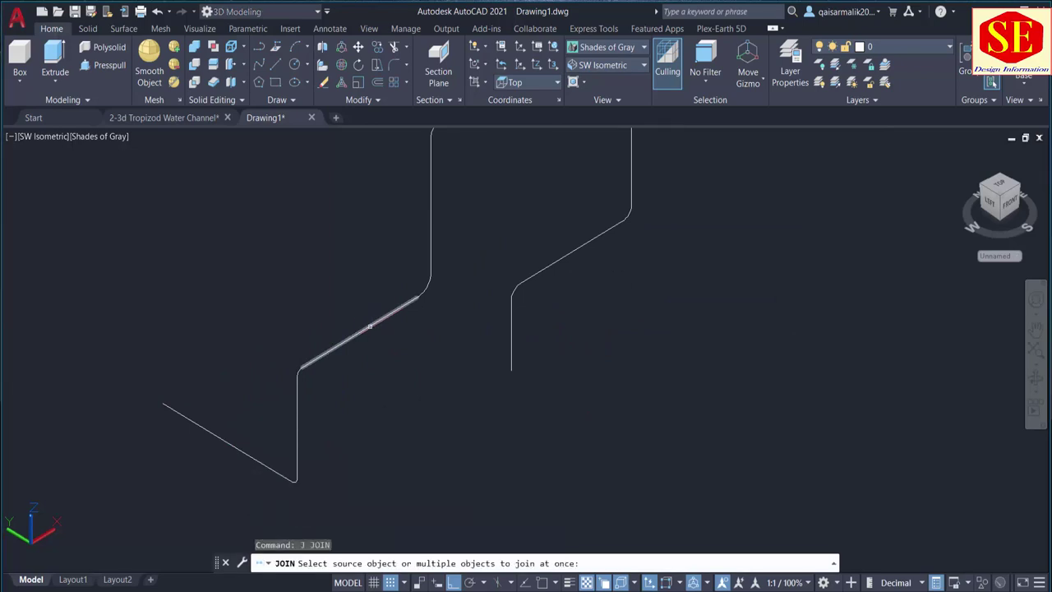
click(408, 297)
click(430, 205)
click(297, 427)
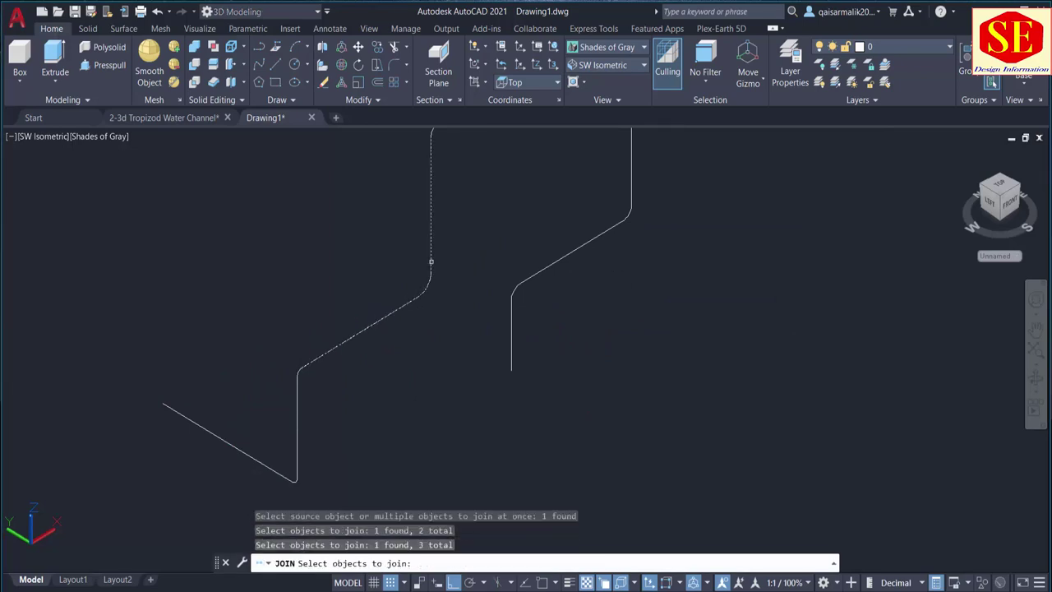
middle_drag(526, 329, 523, 388)
key(Return)
middle_drag(481, 239, 416, 343)
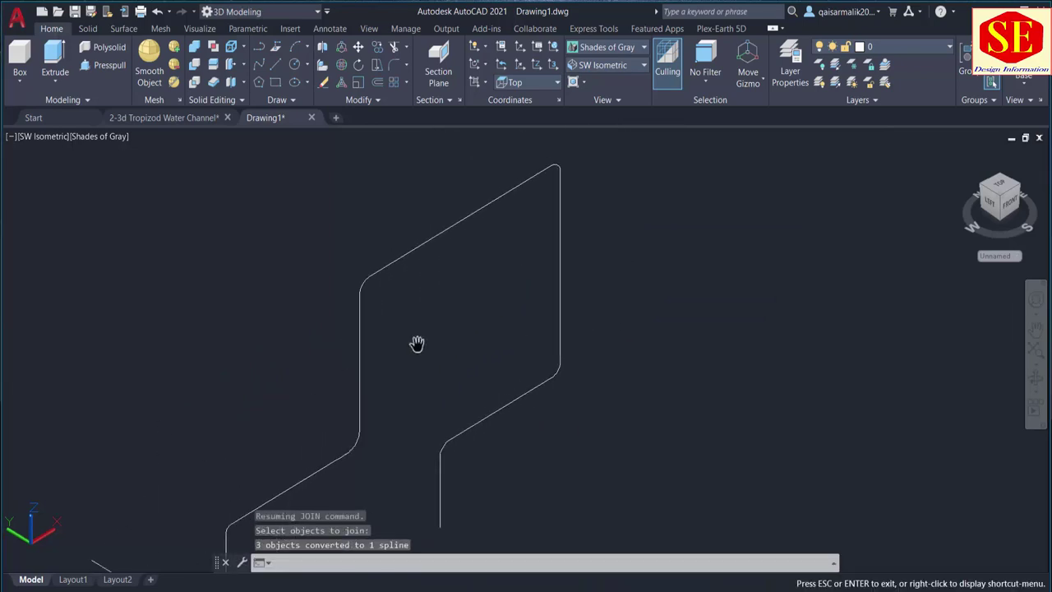
Join six pieces, from the upper diagonal through the top corner arc, into a third spline
key(Return)
click(364, 279)
click(444, 231)
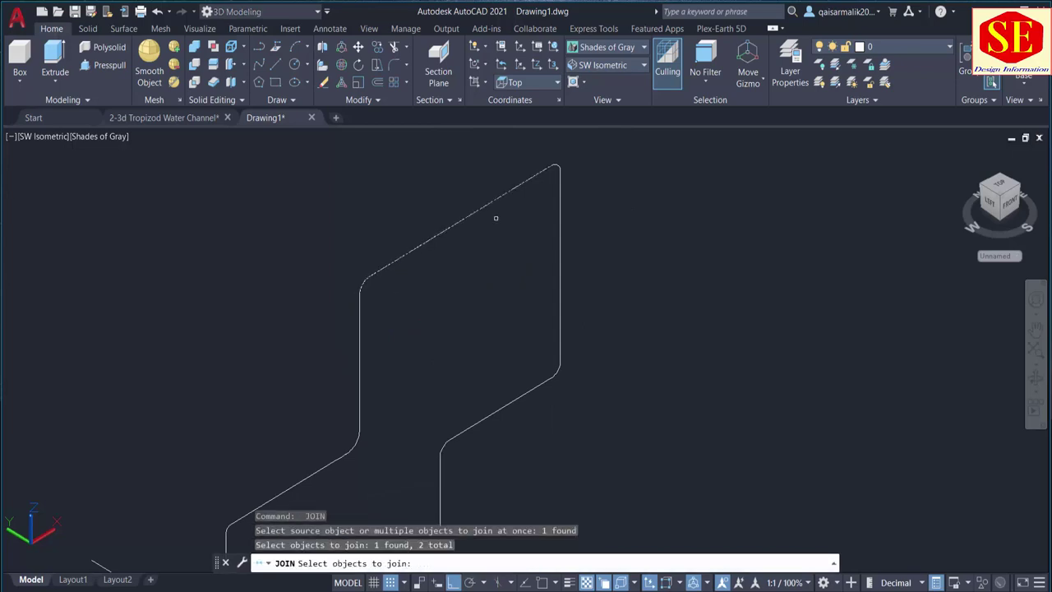
click(556, 169)
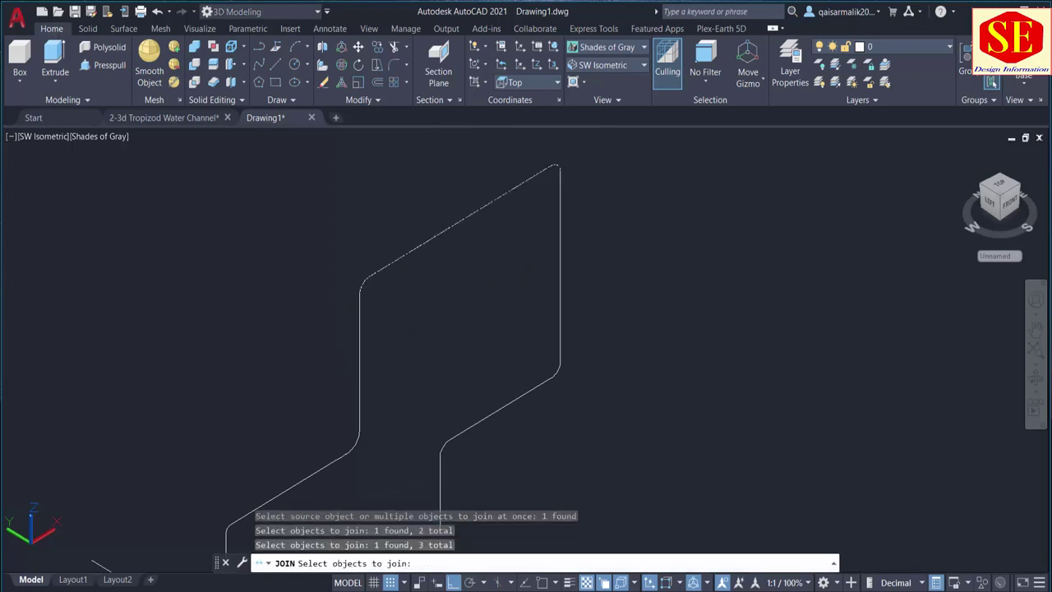
click(560, 183)
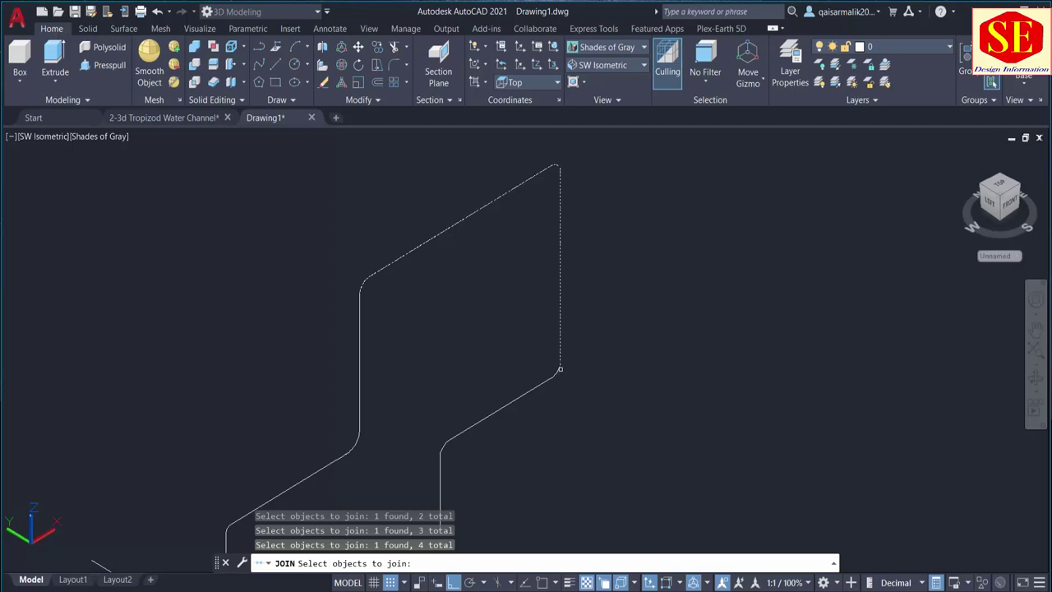
click(542, 383)
scroll(509, 307, down, 2)
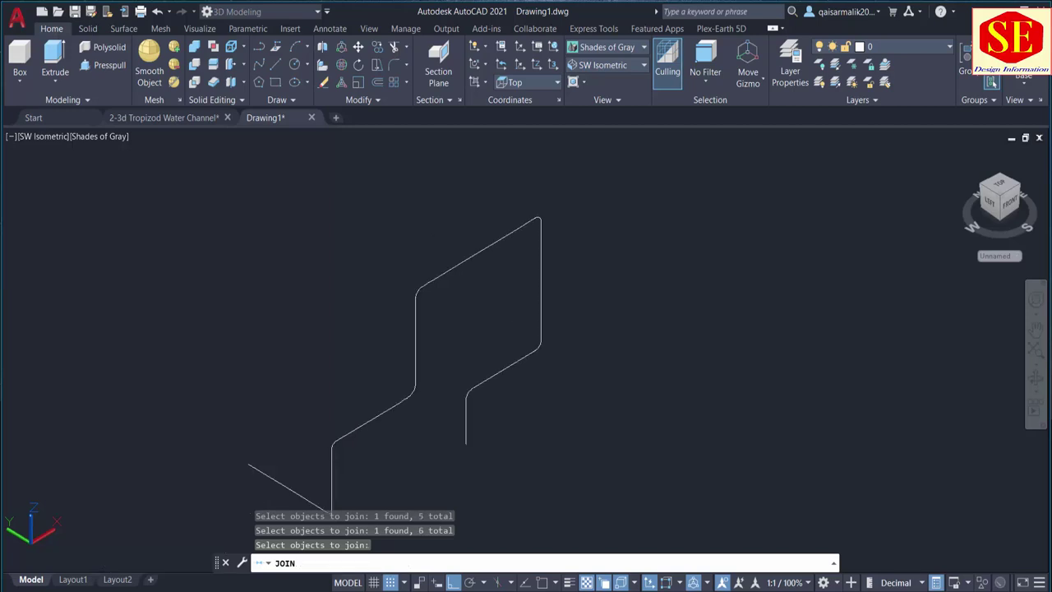
key(Return)
key(Return)
Join the lower vertical line and its connecting curve into a final spline
scroll(482, 404, up, 3)
scroll(460, 386, up, 2)
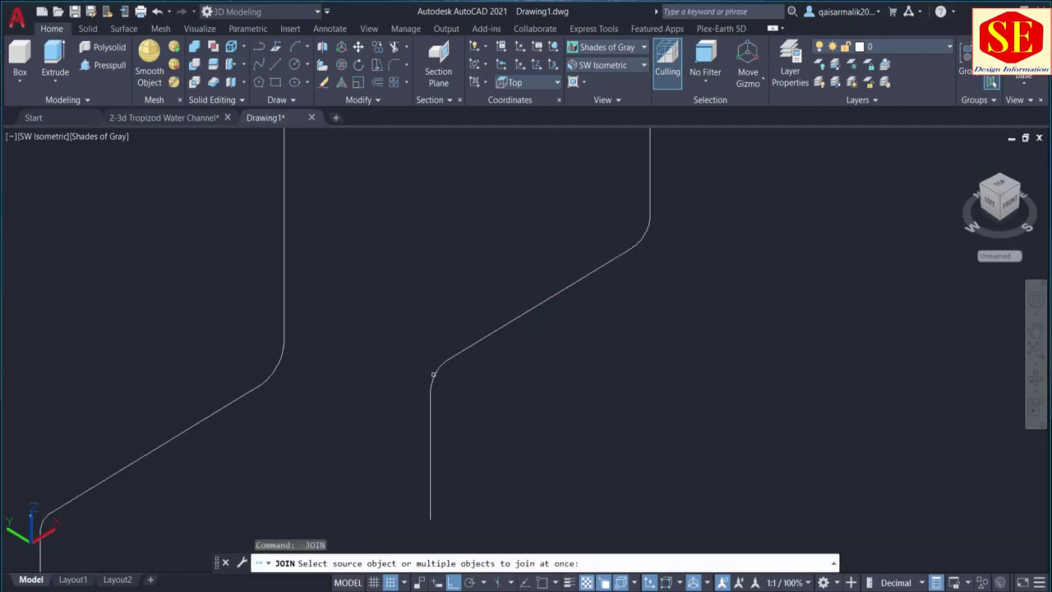
click(433, 392)
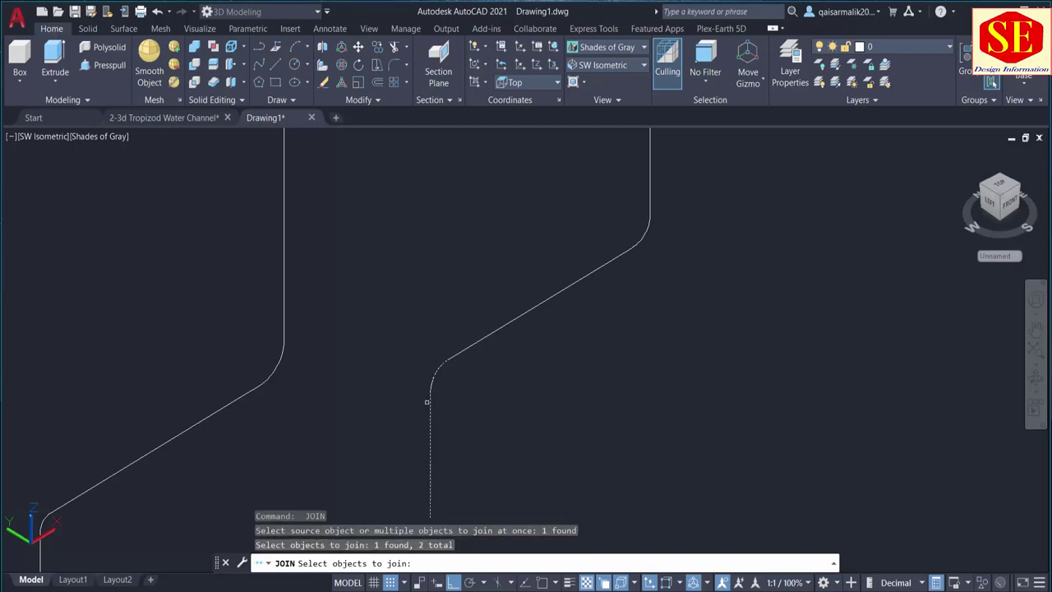
click(429, 401)
key(Return)
scroll(415, 353, down, 2)
scroll(424, 351, down, 1)
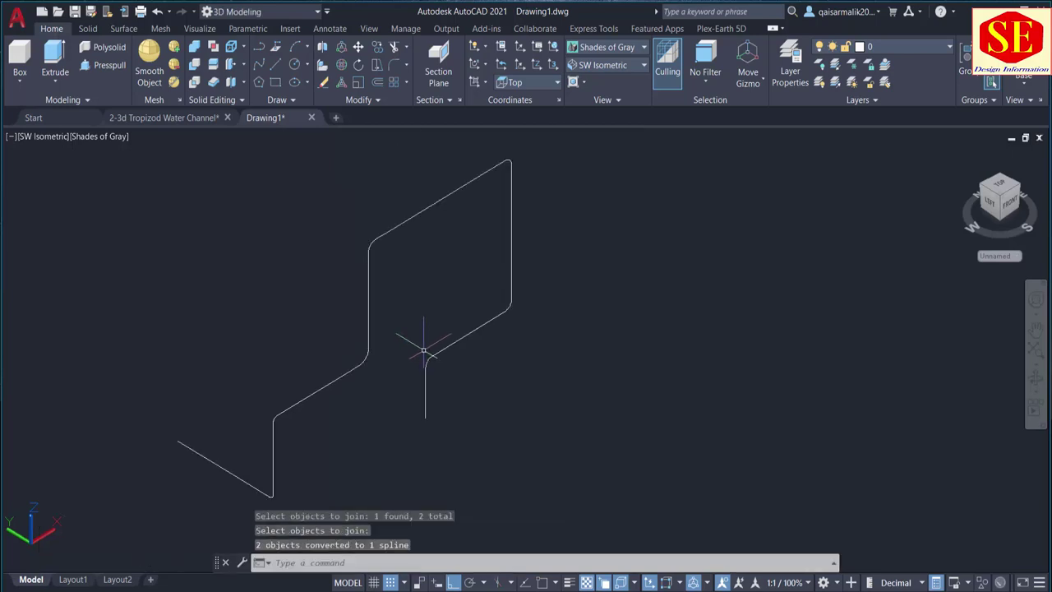
Colour the lower diagonal spline red and the next spline up yellow
click(232, 477)
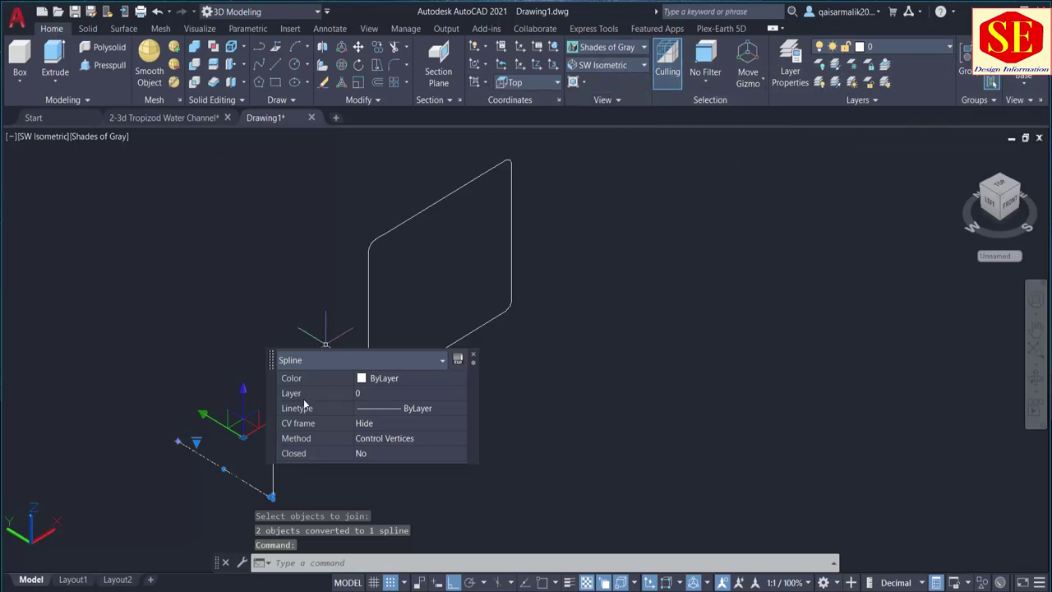
click(380, 378)
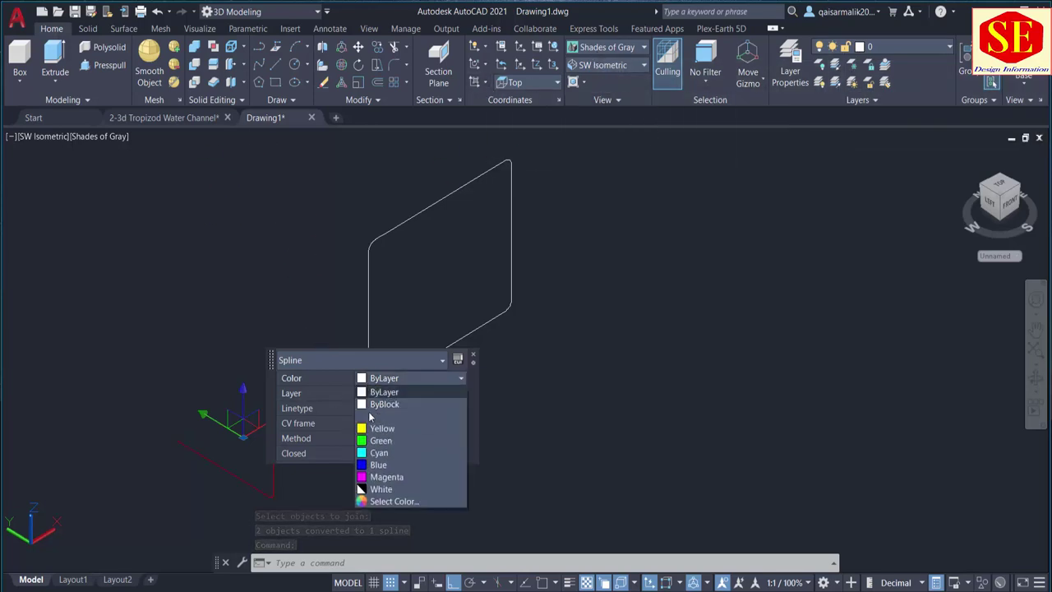
click(369, 416)
key(Escape)
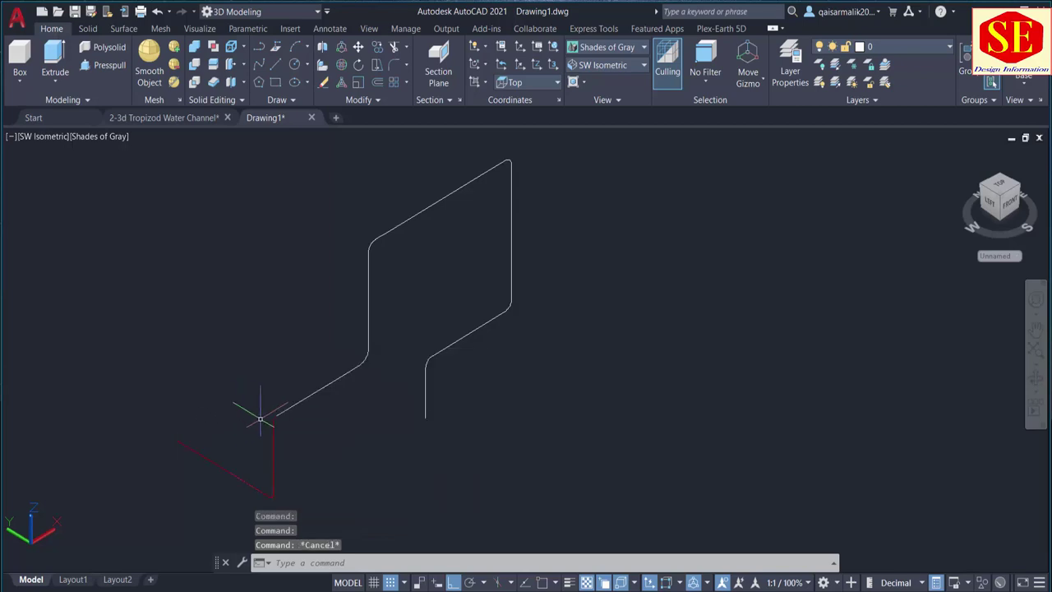
click(296, 404)
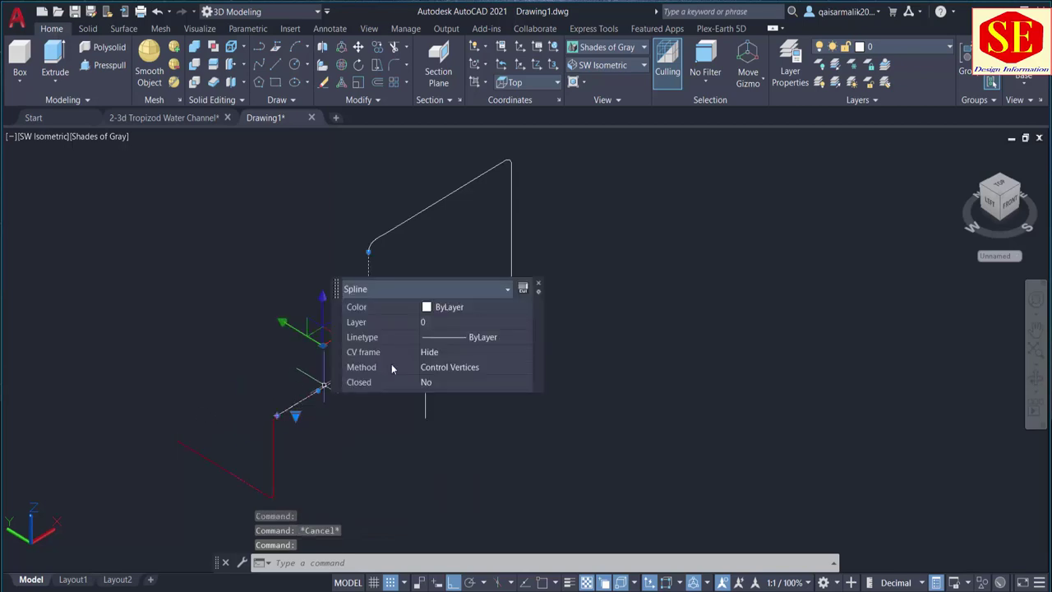
click(446, 308)
click(437, 360)
key(Escape)
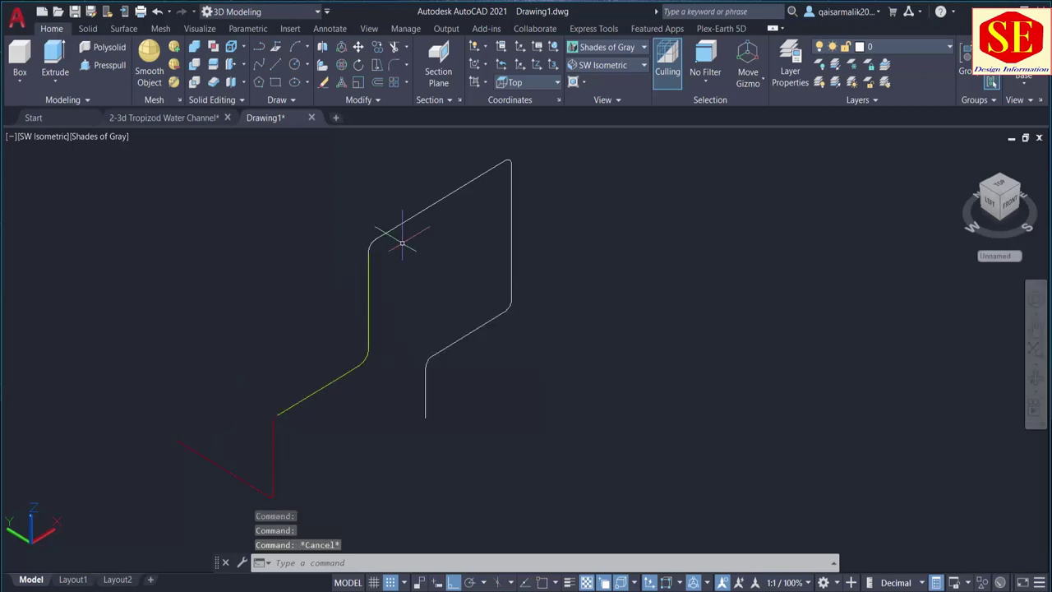
Colour the upper spline magenta and the remaining white spline cyan
click(400, 226)
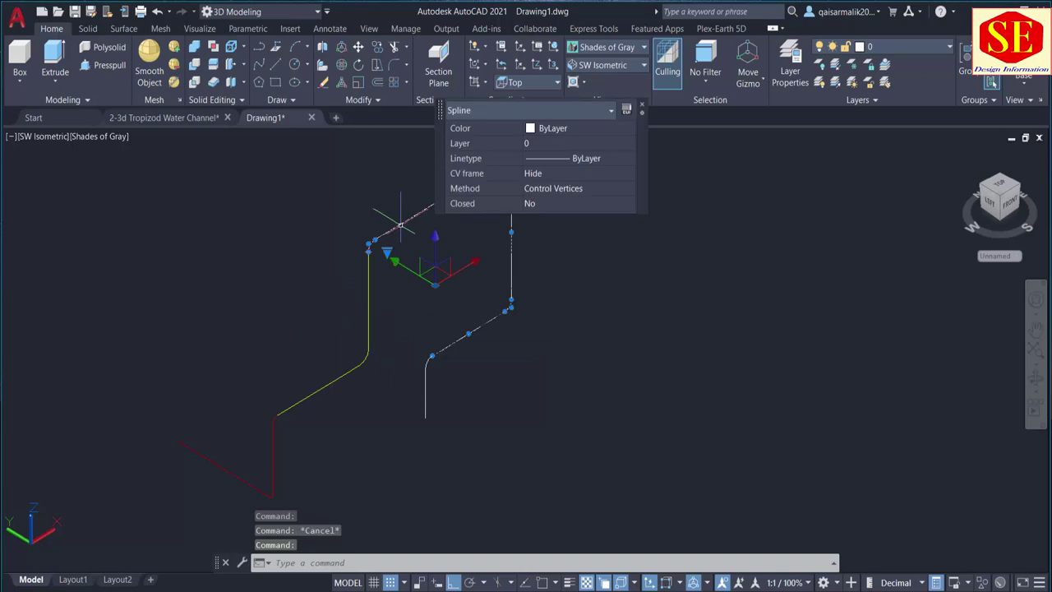
click(554, 136)
click(551, 234)
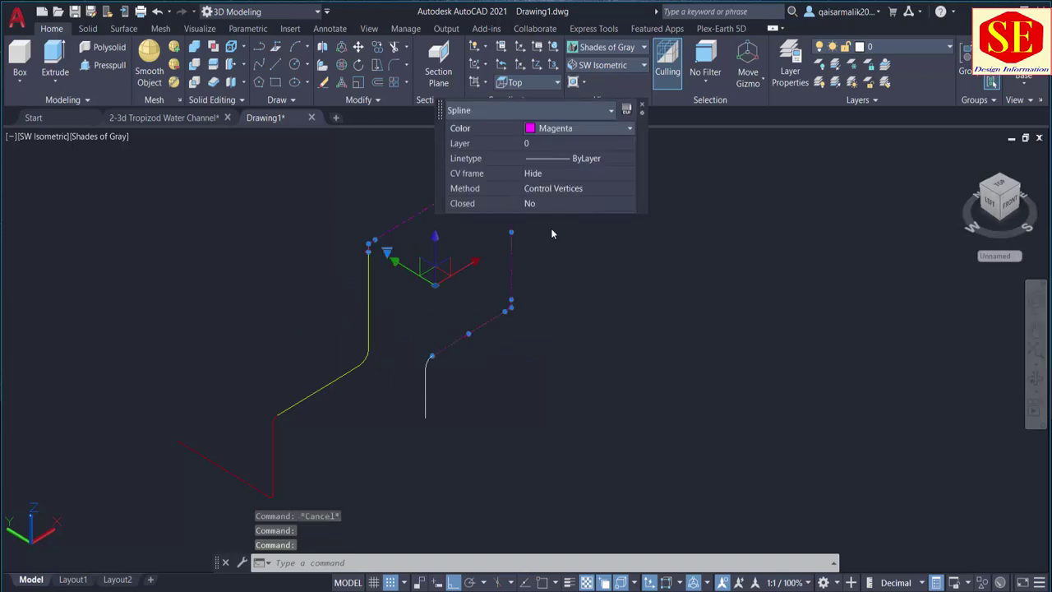
key(Escape)
click(426, 396)
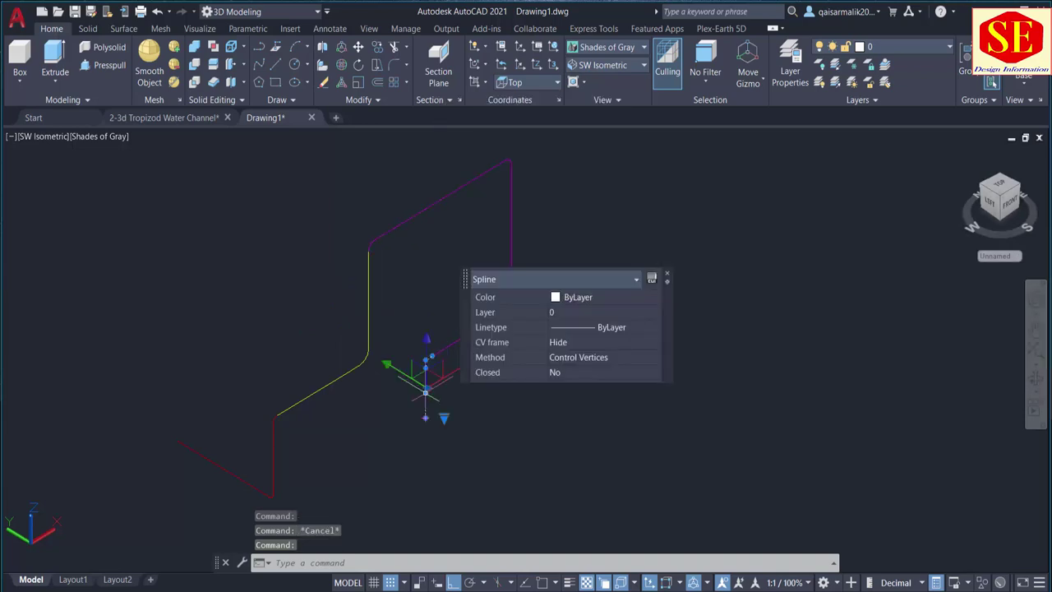
click(575, 302)
click(575, 303)
click(571, 371)
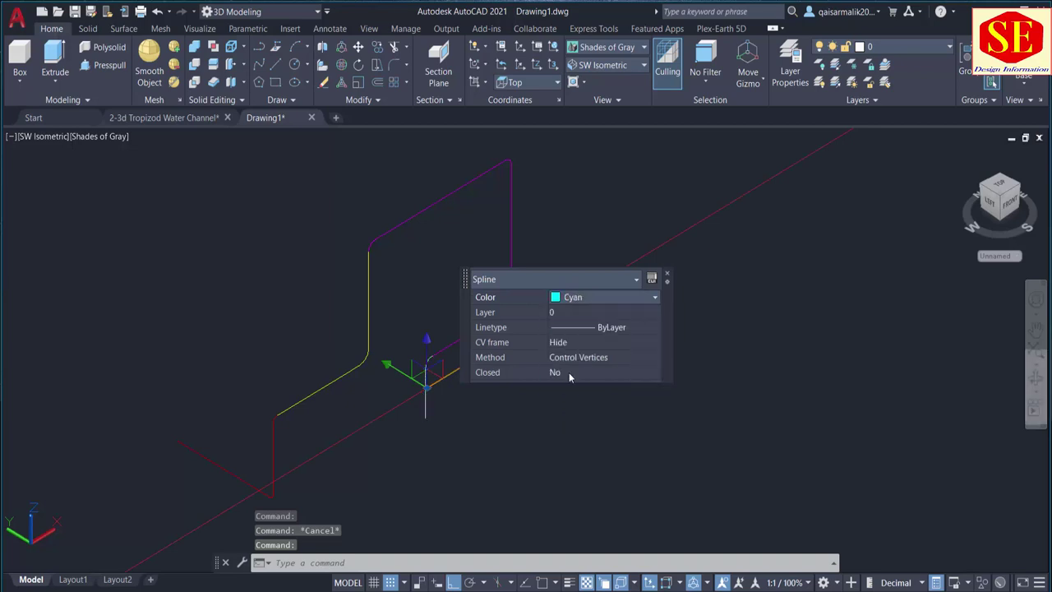
key(Escape)
Verify each spline's colour, leave nothing selected, and centre the route in view
scroll(485, 265, down, 3)
scroll(445, 329, up, 2)
scroll(407, 350, up, 1)
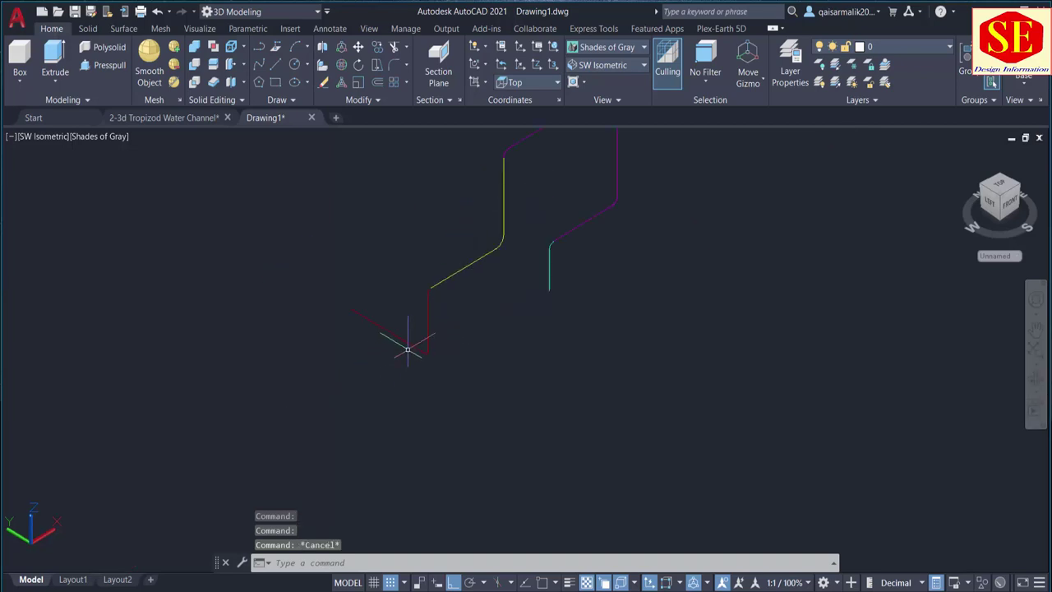
click(407, 349)
key(Escape)
click(442, 281)
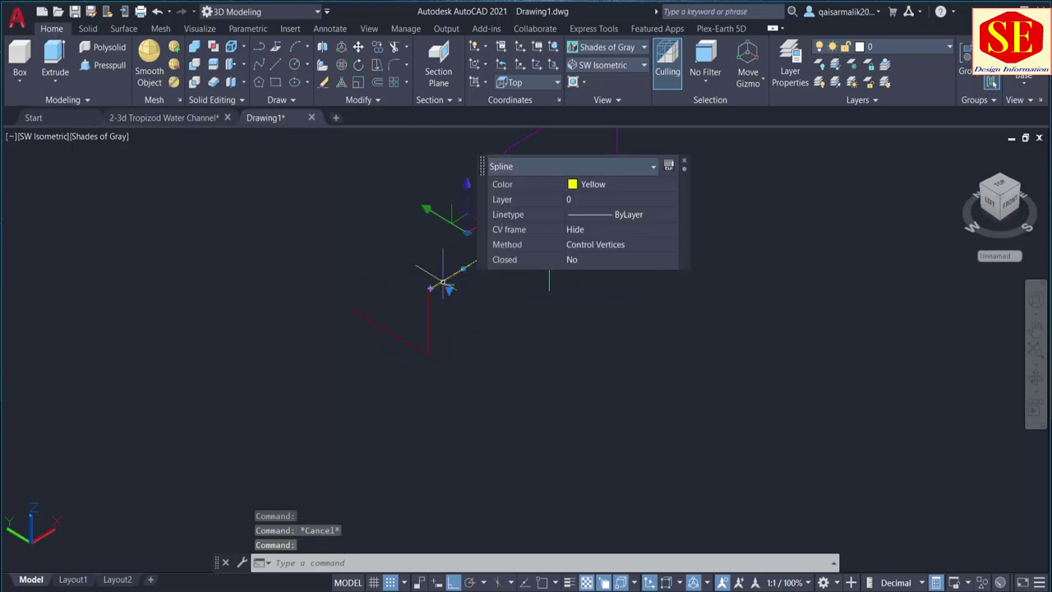
middle_drag(442, 281, 298, 409)
key(Escape)
click(376, 274)
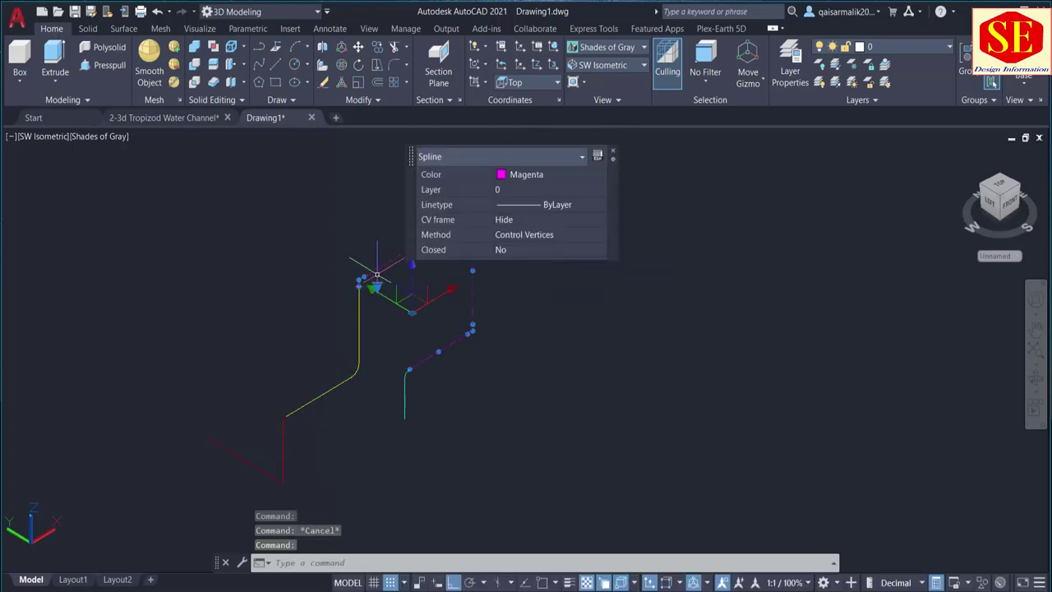
key(Escape)
click(404, 395)
key(Escape)
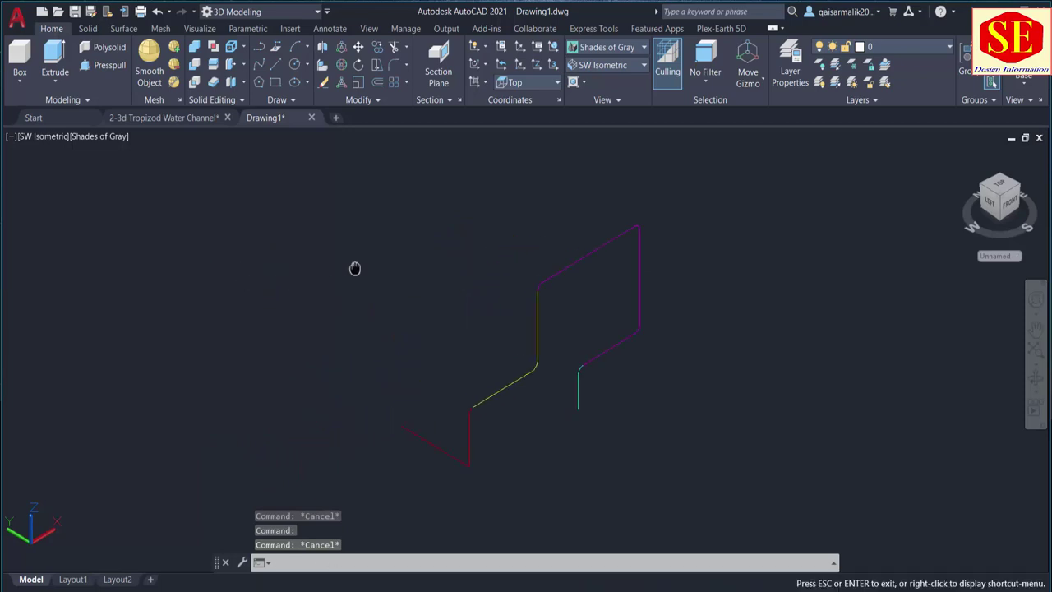
middle_drag(210, 275, 353, 268)
Draw circles of radius 10 and 20 above the pipe route
text(c)
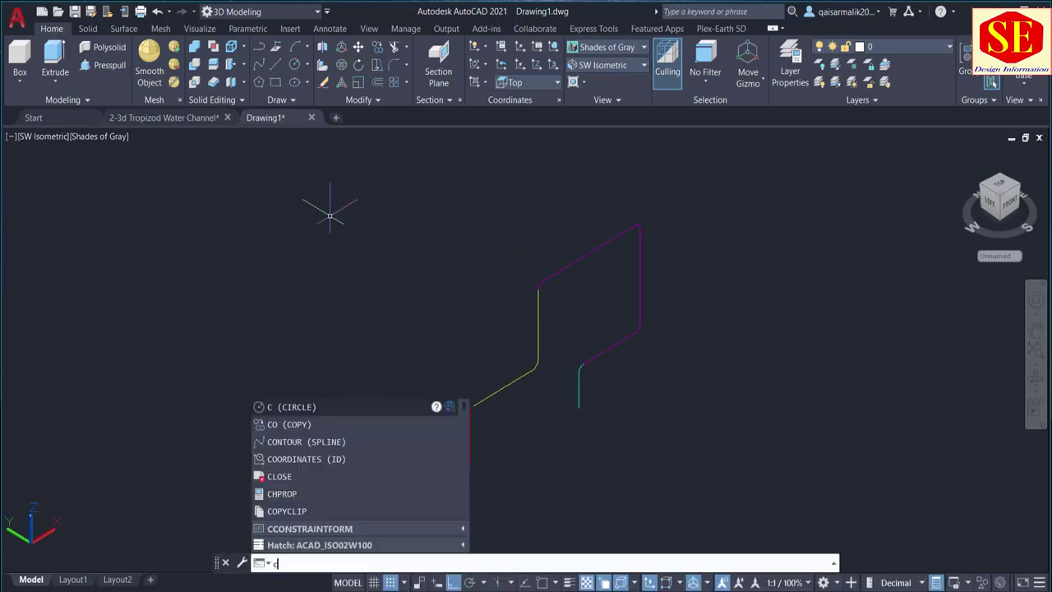
key(Return)
click(254, 214)
text(10)
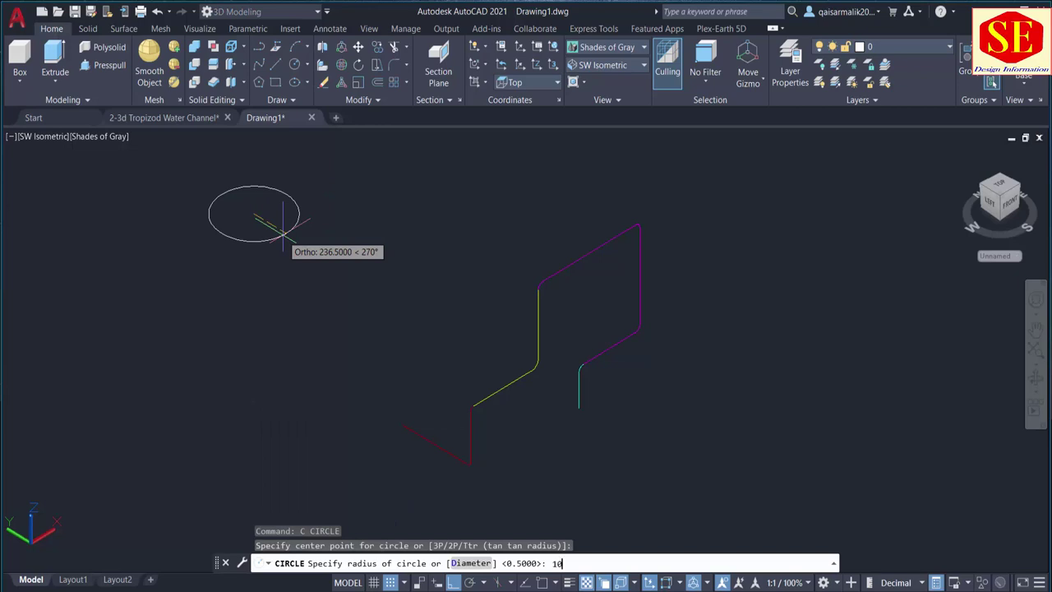
key(Return)
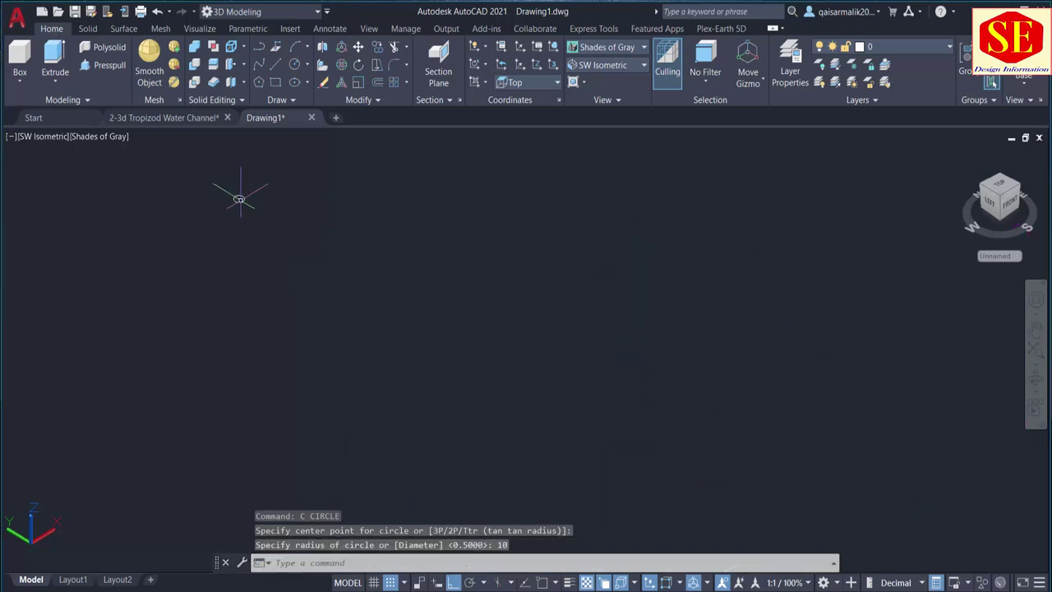
scroll(247, 201, down, 3)
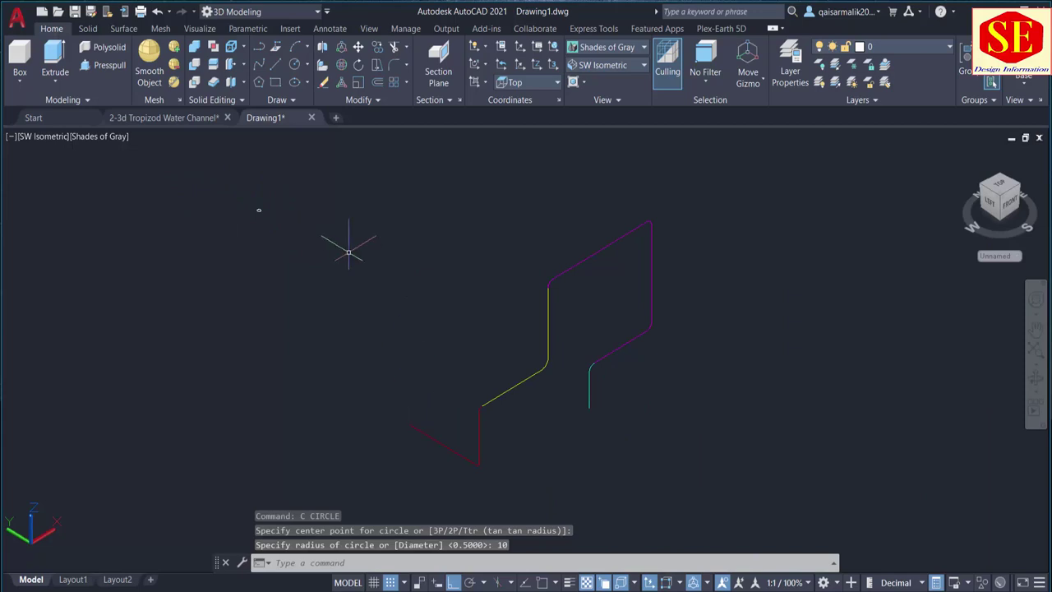
text(c)
key(Return)
click(316, 200)
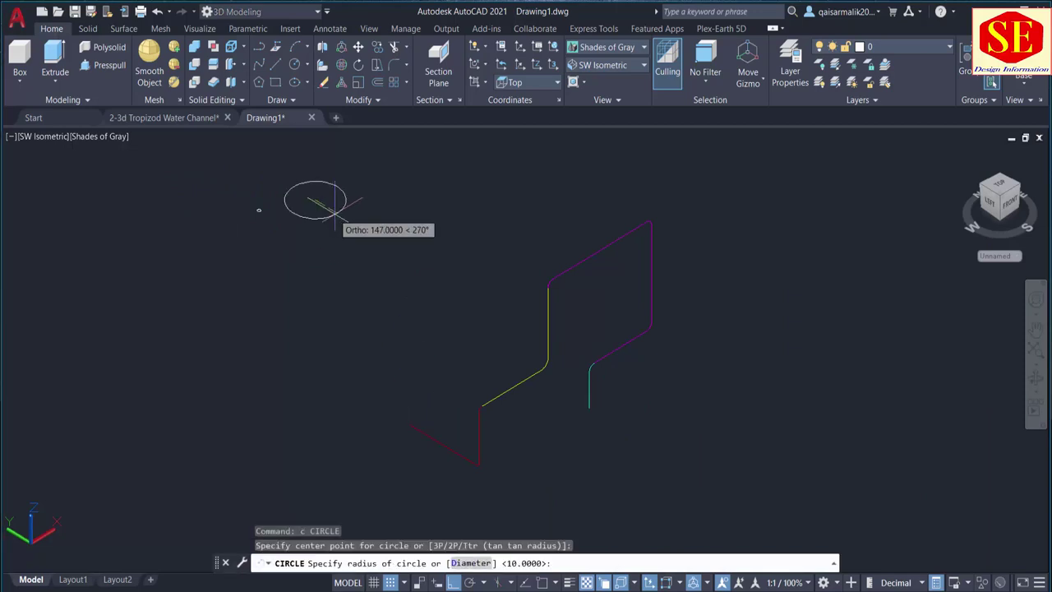
key(Return)
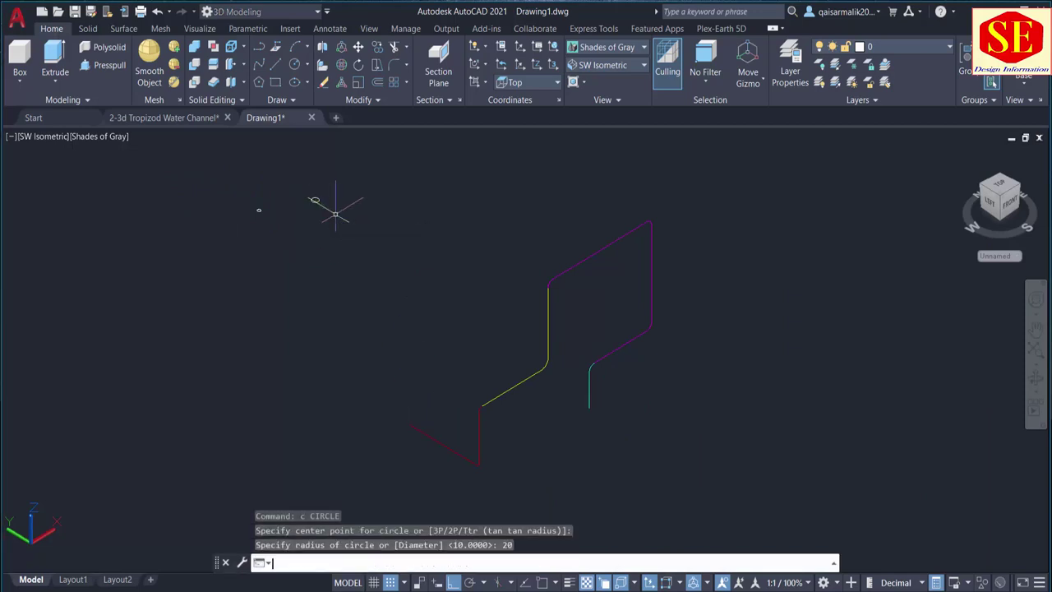
Draw two more circles of radius 25 and 32 beside them
scroll(340, 184, up, 1)
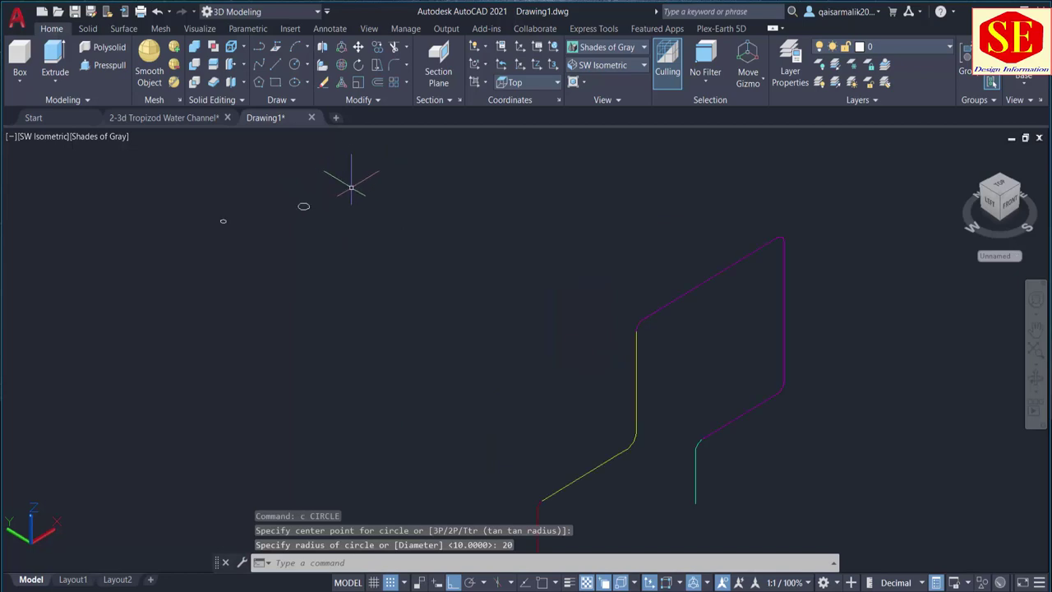
key(Return)
click(358, 181)
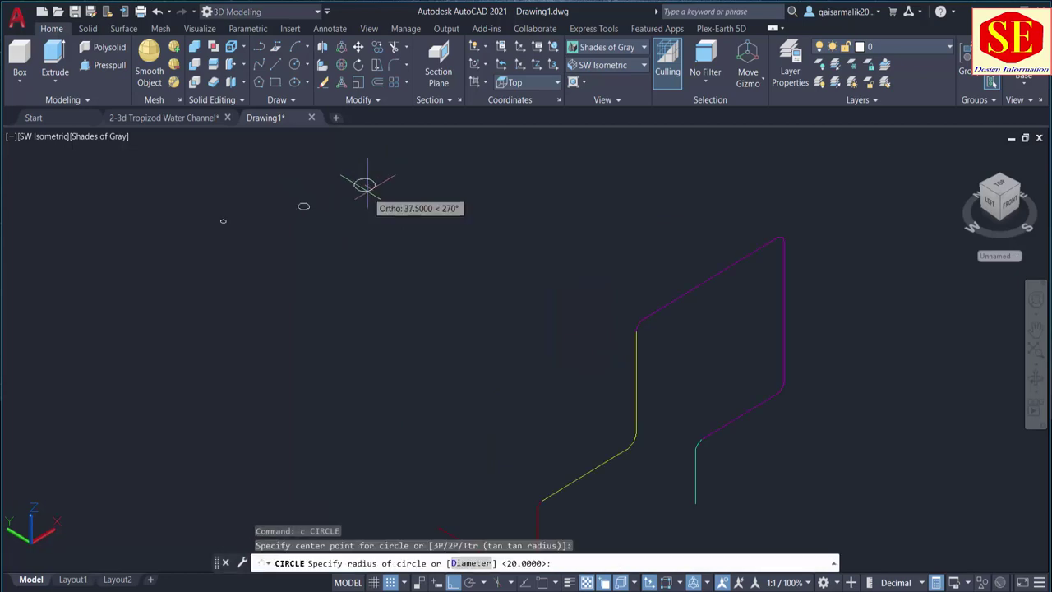
text(25)
key(Return)
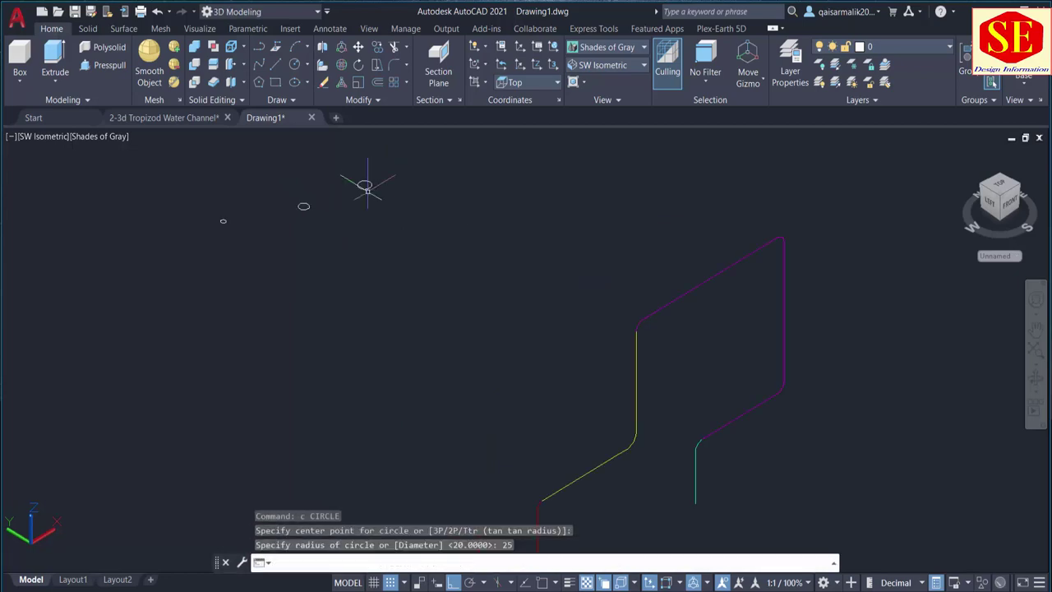
key(Return)
click(405, 243)
text(32)
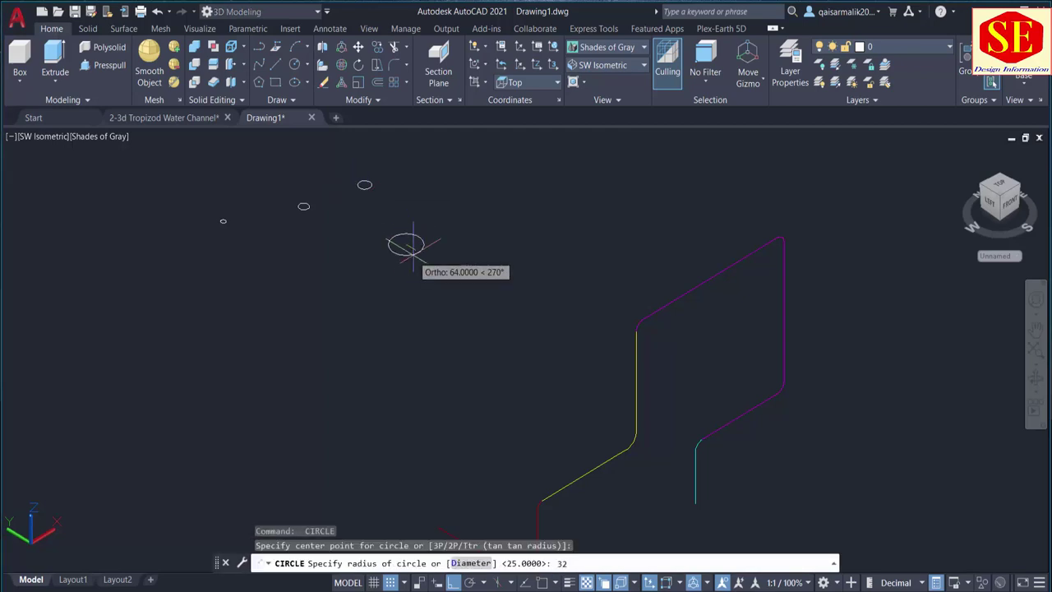
key(Return)
scroll(375, 208, down, 2)
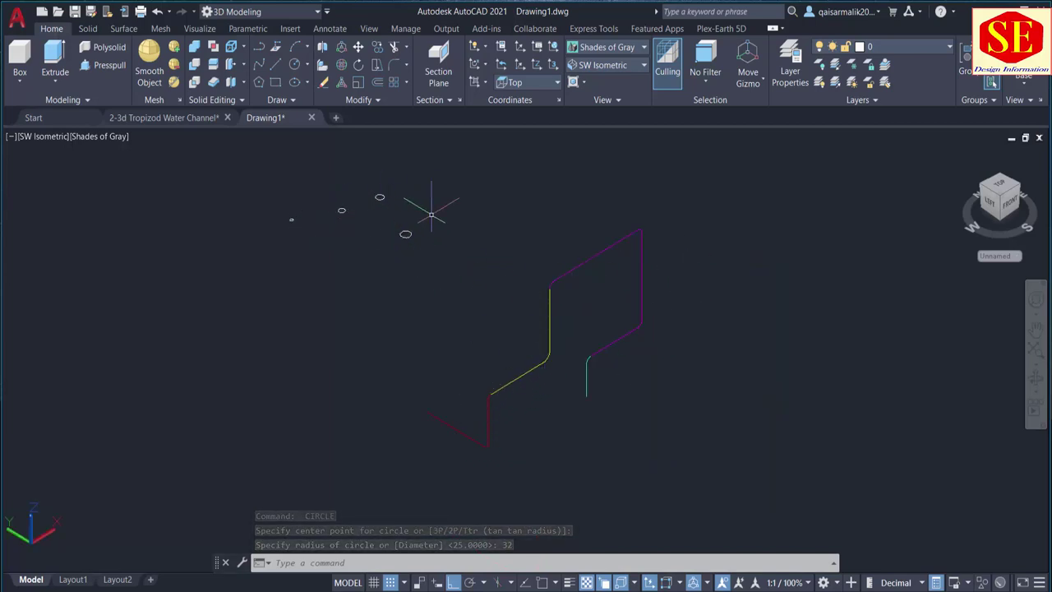
click(53, 80)
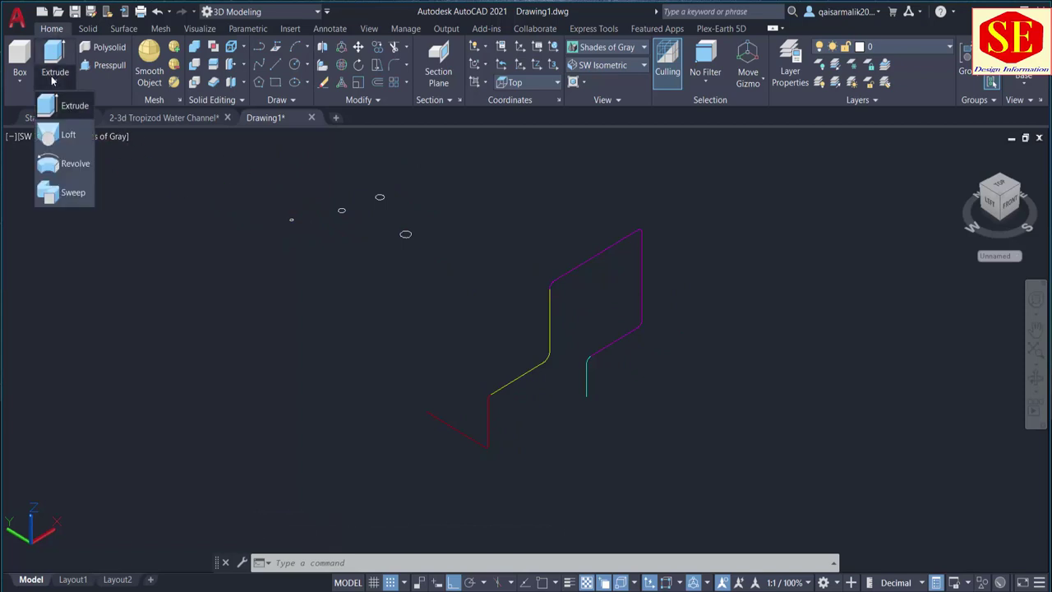
Sweep a circle profile along the red path to make the first solid pipe
click(66, 197)
click(406, 234)
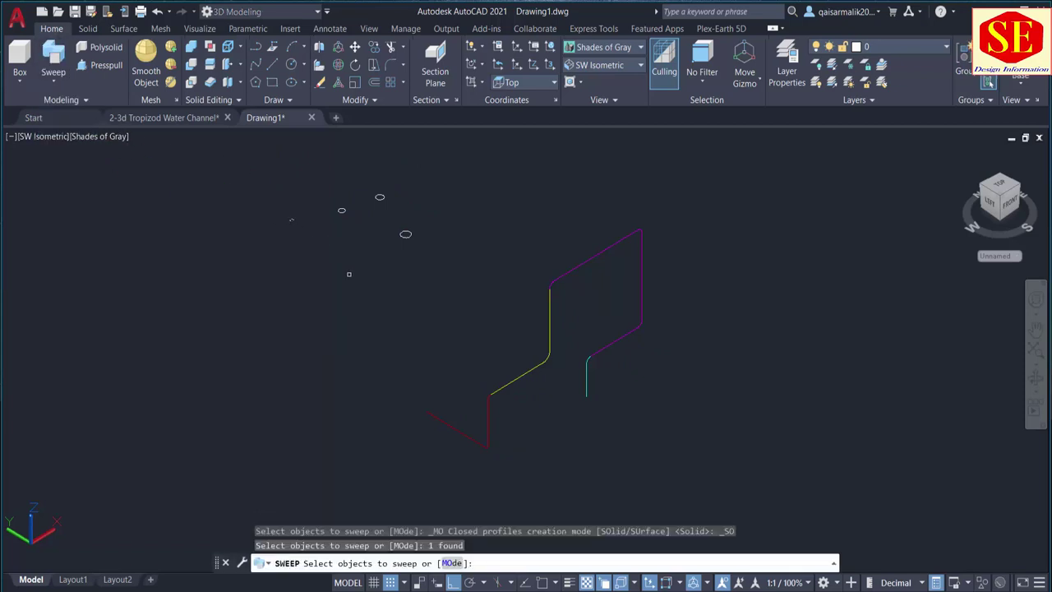
right_click(349, 275)
click(370, 280)
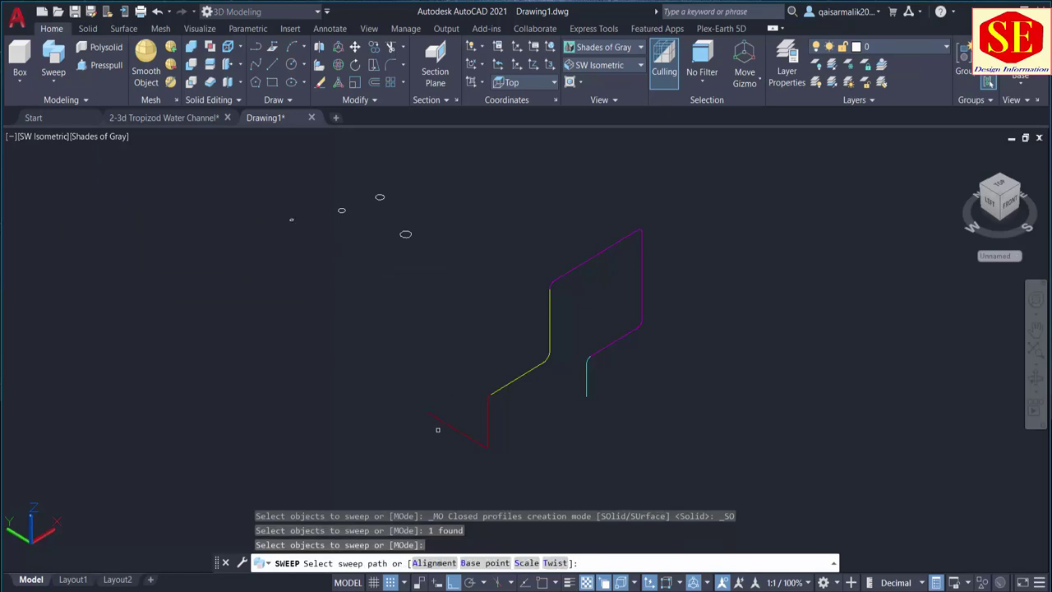
click(488, 423)
scroll(489, 427, up, 5)
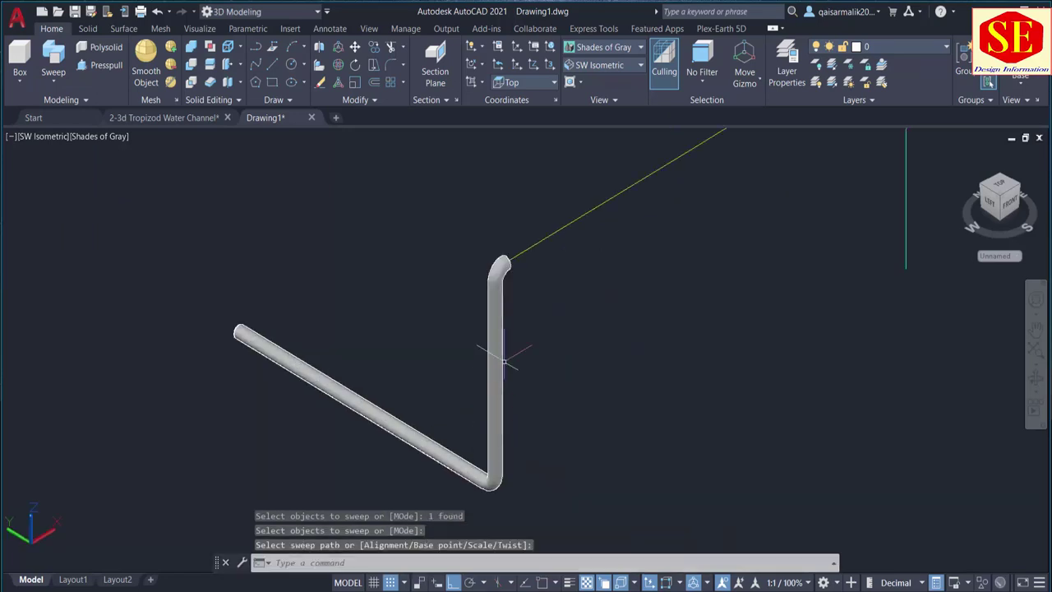
scroll(486, 273, down, 3)
scroll(324, 285, down, 4)
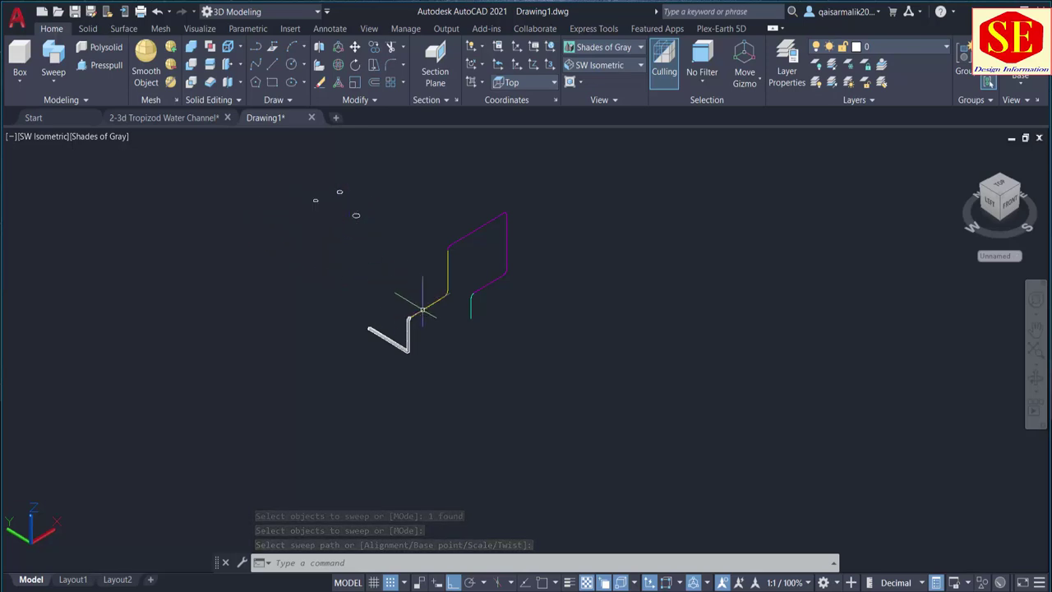
Sweep another circle profile along the yellow path
click(53, 78)
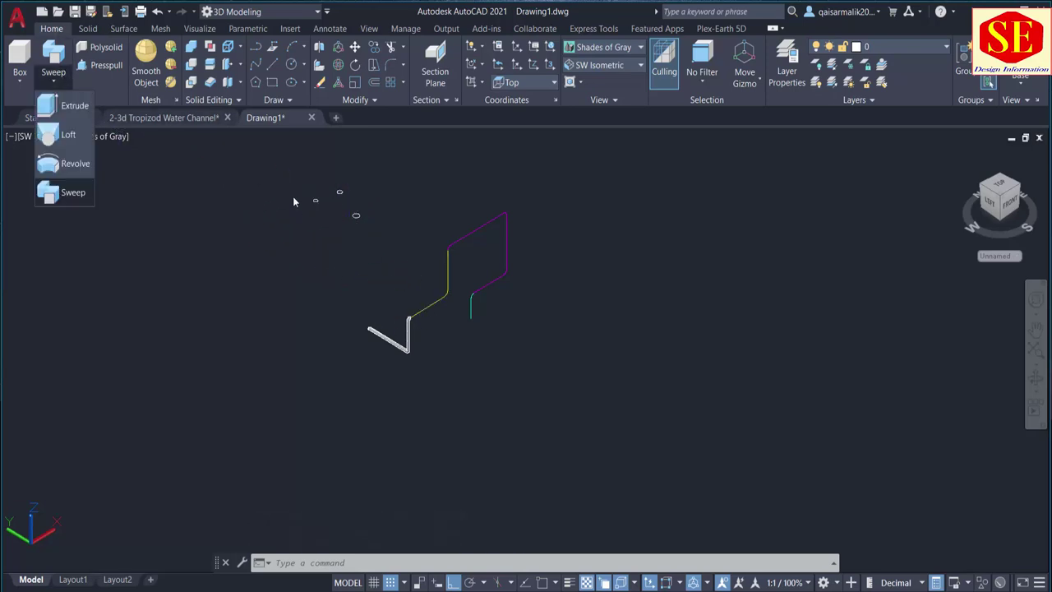
click(73, 192)
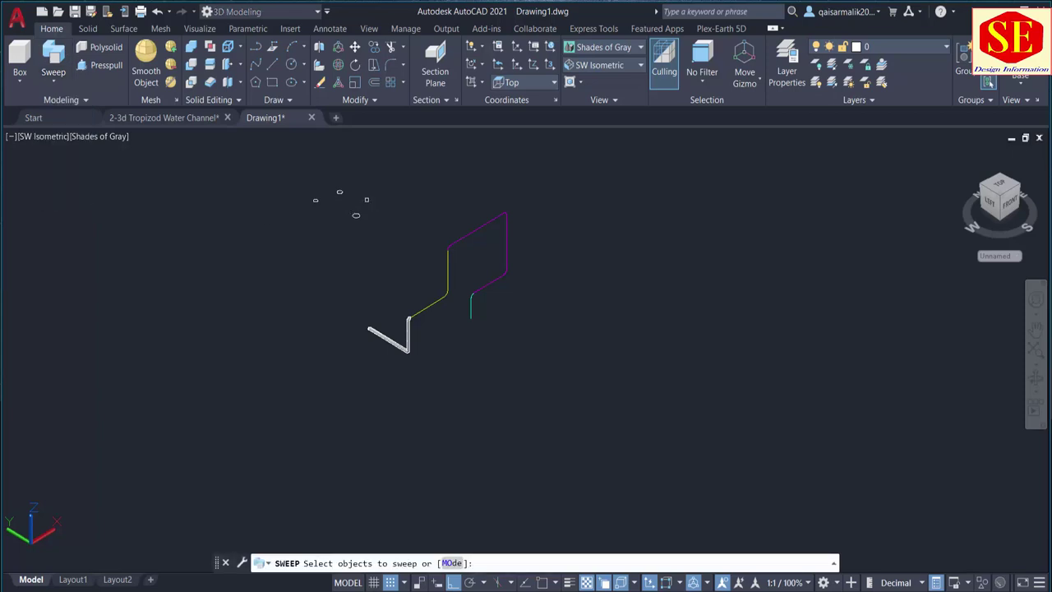
click(313, 198)
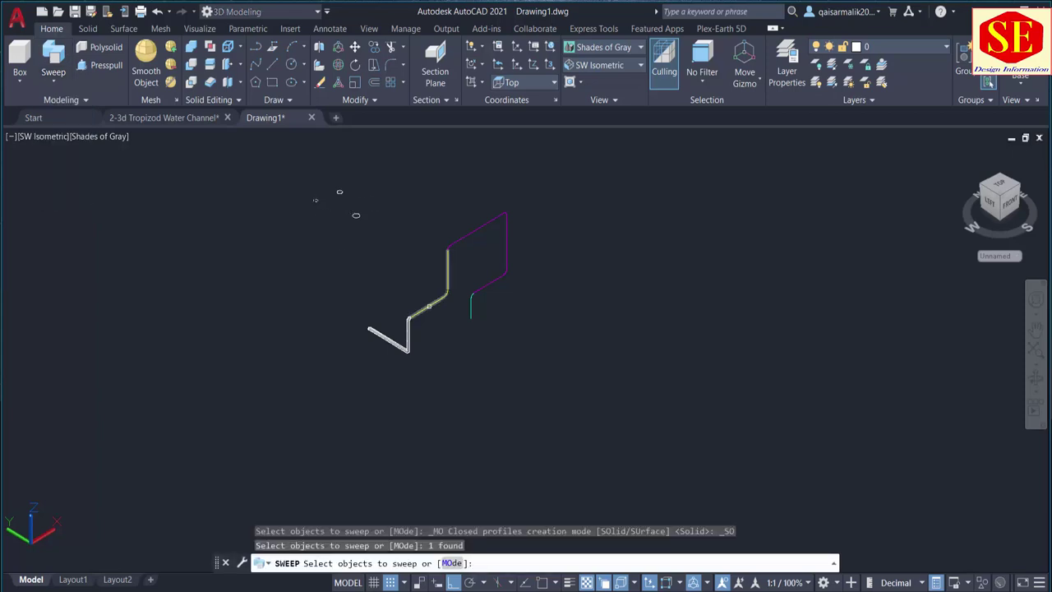
right_click(393, 271)
click(427, 279)
click(445, 286)
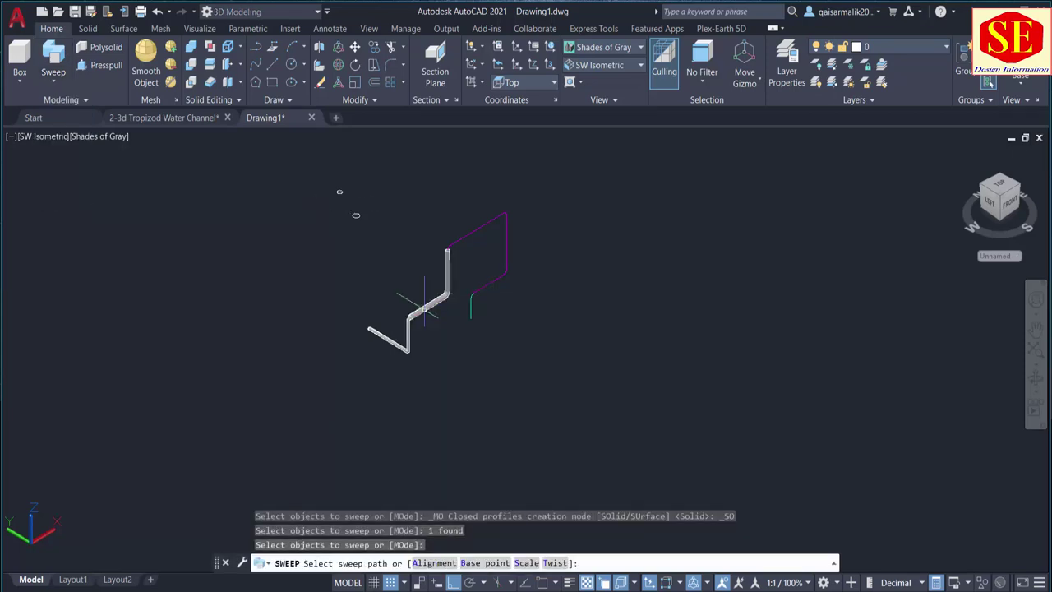
scroll(345, 411, up, 3)
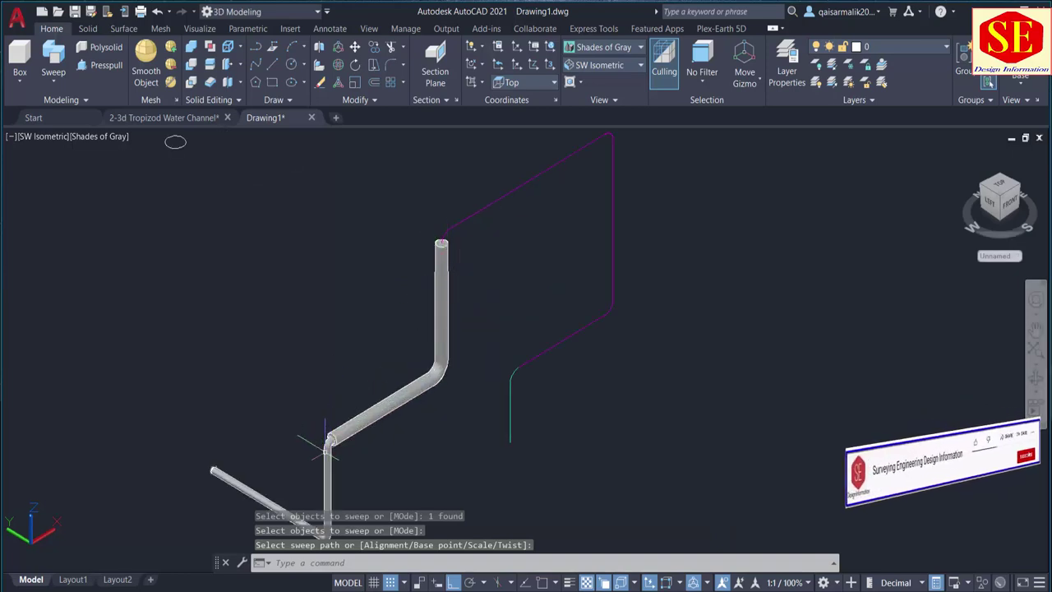
scroll(325, 450, up, 3)
scroll(430, 399, down, 2)
scroll(453, 279, down, 3)
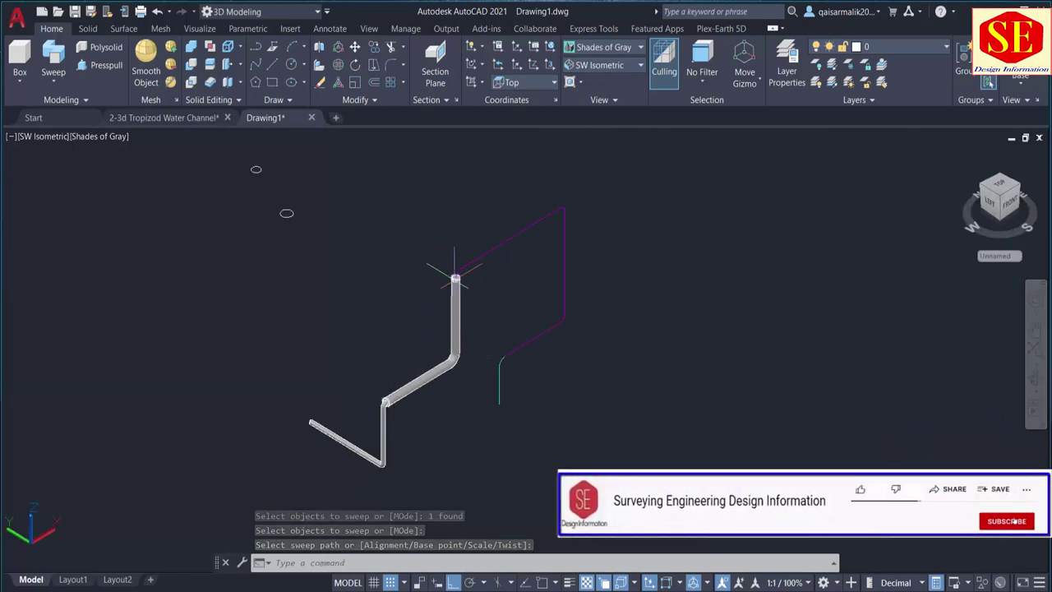
Sweep a circle along the magenta path, then choose the last circle as the cyan profile
click(53, 80)
click(73, 192)
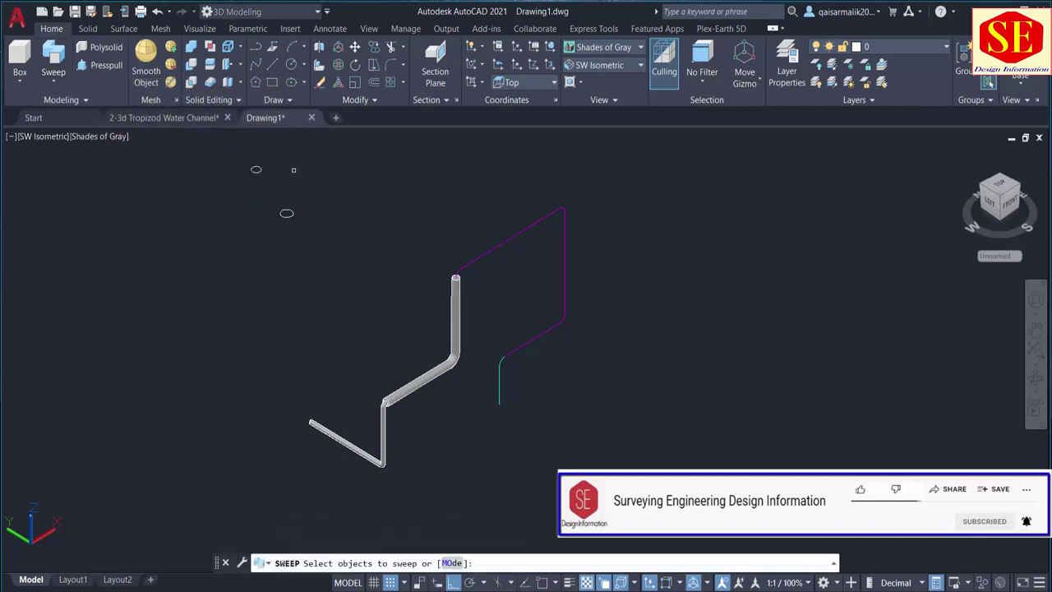
click(258, 170)
right_click(358, 170)
click(377, 177)
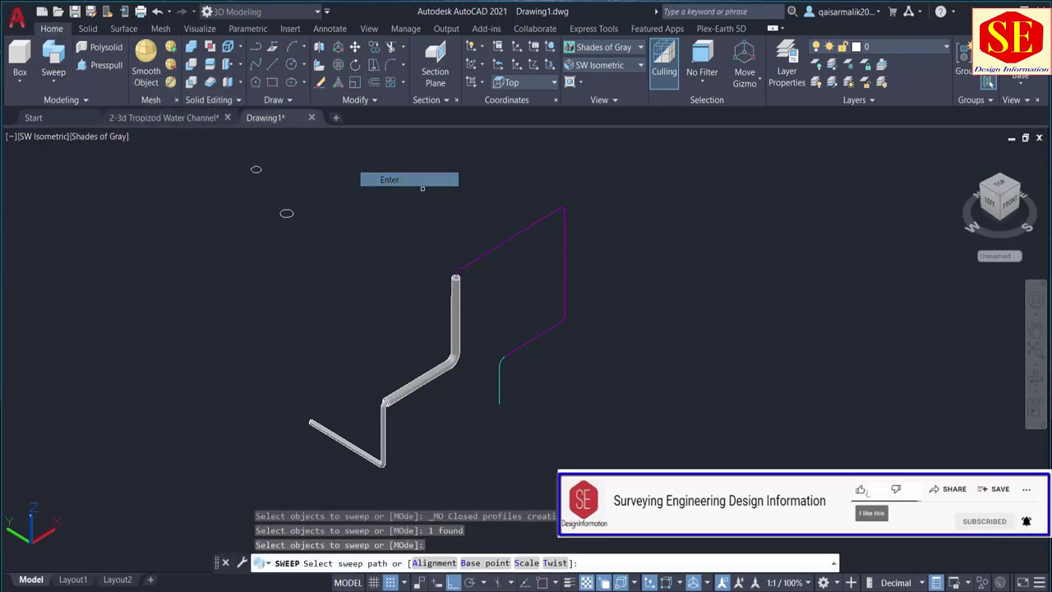
click(481, 255)
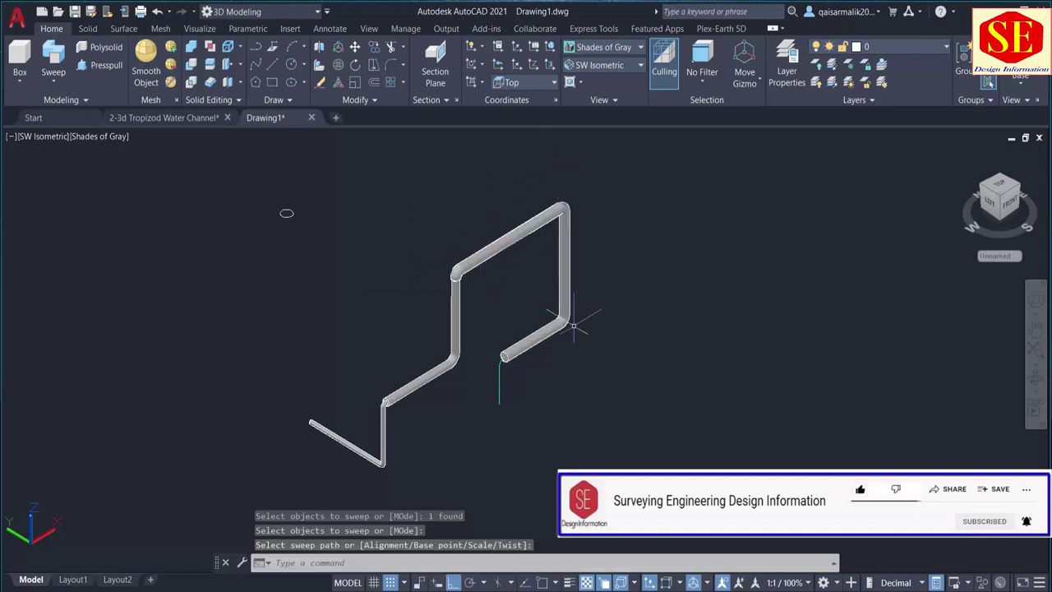
click(54, 56)
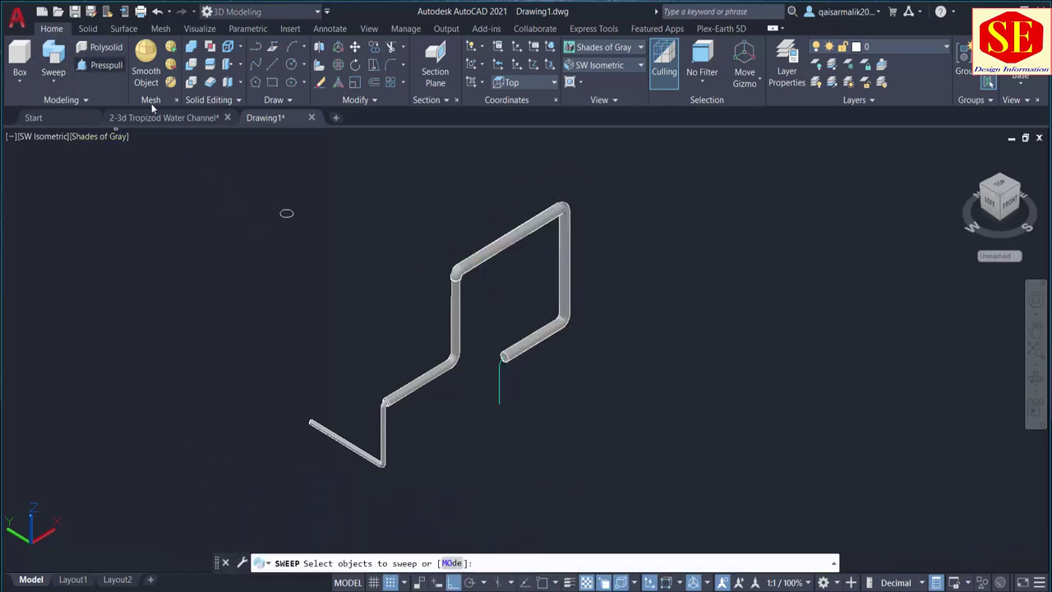
click(286, 214)
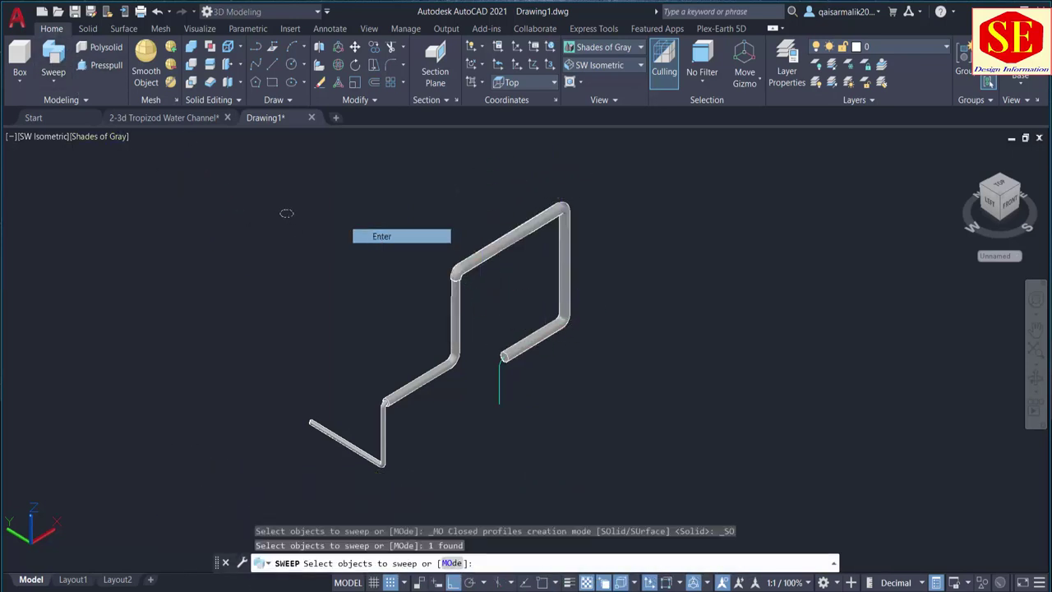
key(Return)
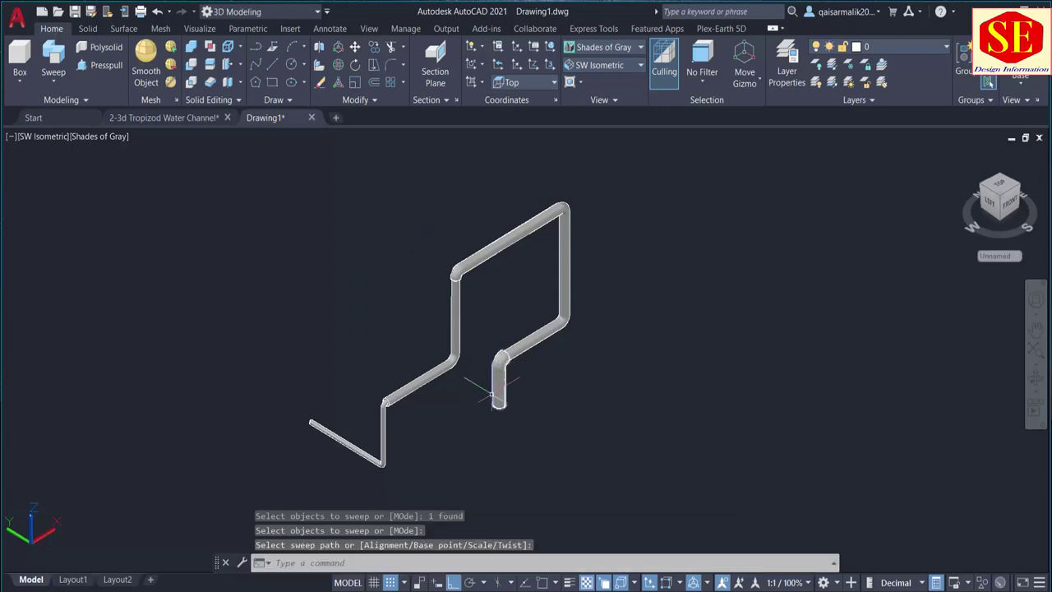
Pick the cyan route as the sweep path, completing the last pipe
scroll(492, 346, up, 3)
scroll(493, 345, down, 3)
scroll(361, 385, up, 5)
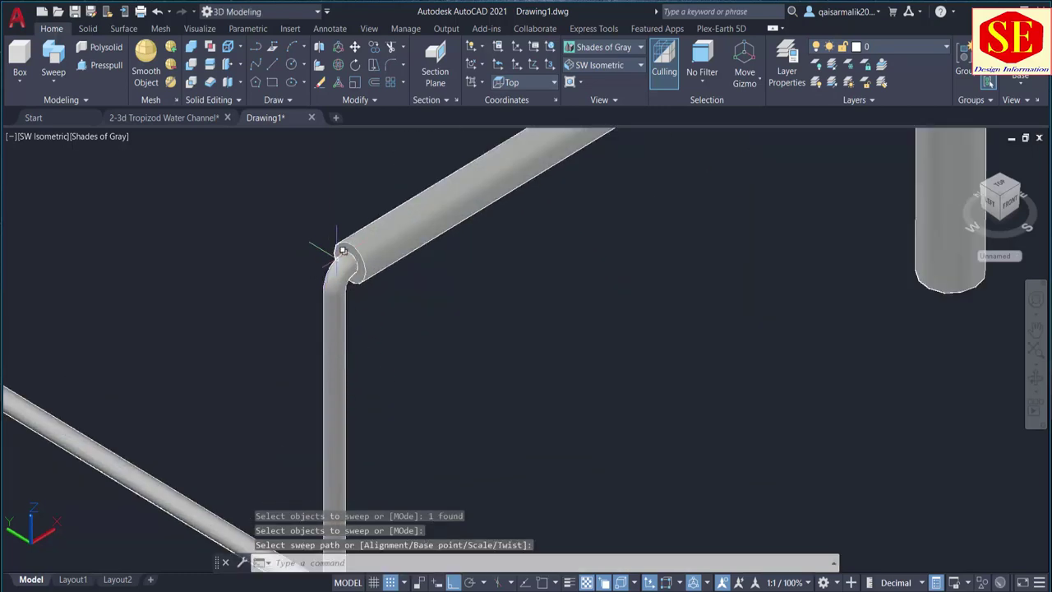
scroll(342, 250, down, 5)
scroll(439, 307, up, 2)
click(469, 195)
scroll(469, 185, up, 3)
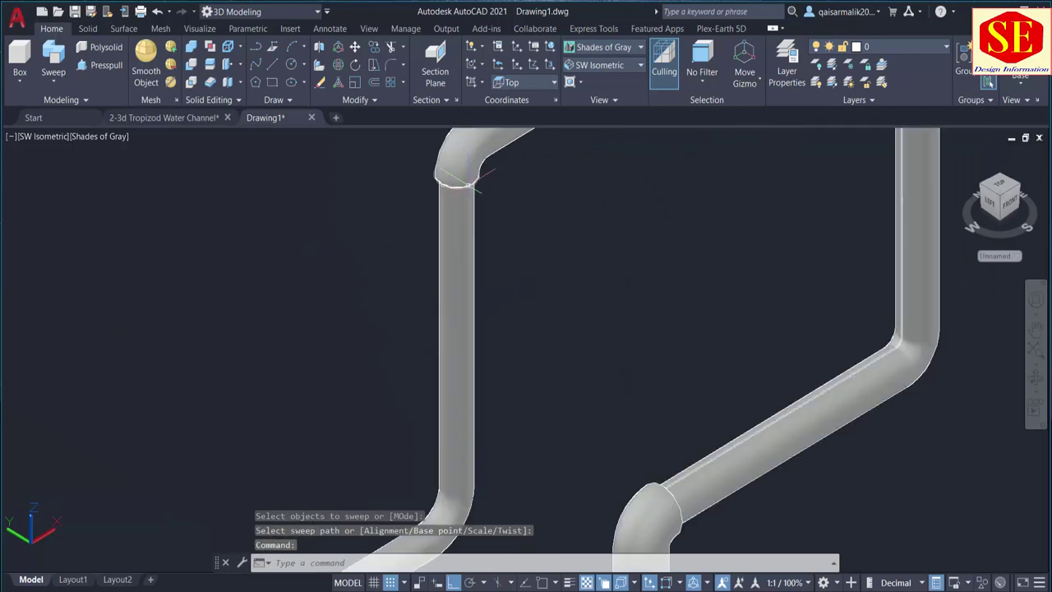
scroll(399, 254, down, 3)
Orbit around the finished pipe network to inspect it from the side, left and behind
mouse_move(399, 254)
shift+middle_down()
mouse_move(552, 219)
mouse_move(599, 228)
shift+middle_up()
scroll(599, 228, down, 5)
mouse_move(547, 352)
shift+middle_down()
mouse_move(565, 371)
mouse_move(402, 394)
mouse_move(340, 376)
shift+middle_up()
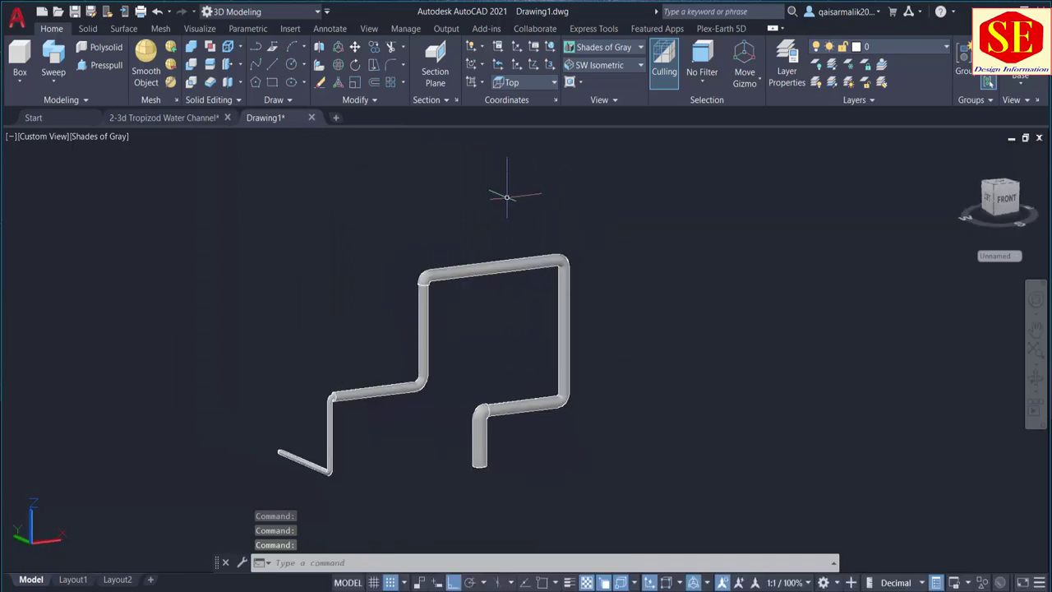
mouse_move(326, 291)
shift+middle_down()
mouse_move(347, 376)
mouse_move(370, 386)
shift+middle_up()
scroll(693, 417, down, 3)
scroll(564, 423, up, 5)
scroll(565, 423, up, 2)
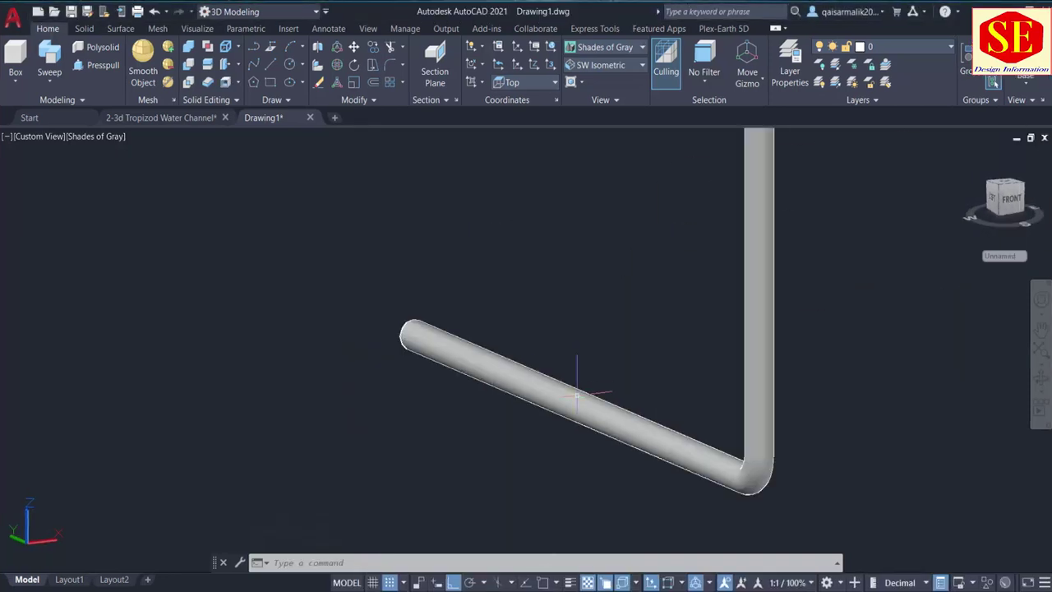
shift+middle_drag(583, 369, 604, 460)
scroll(554, 427, down, 1)
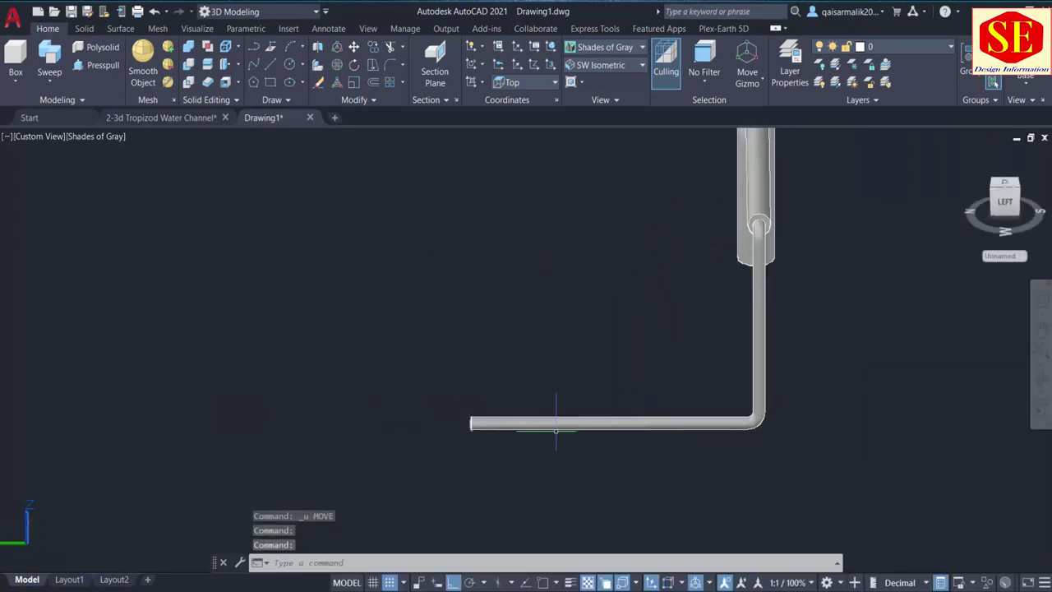
mouse_move(553, 427)
shift+middle_down()
mouse_move(563, 437)
mouse_move(649, 423)
shift+middle_up()
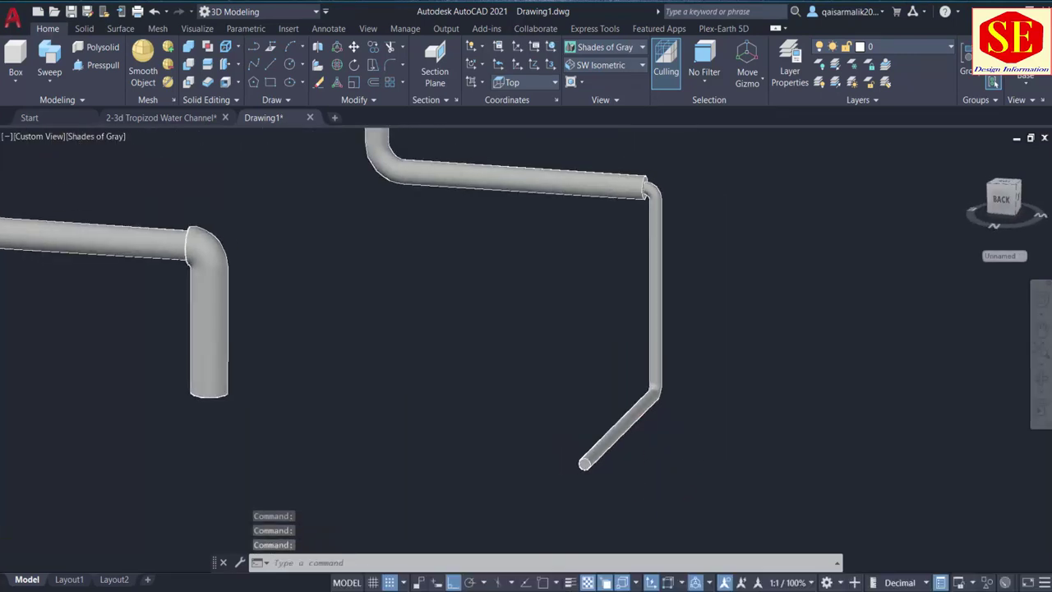
scroll(617, 493, up, 5)
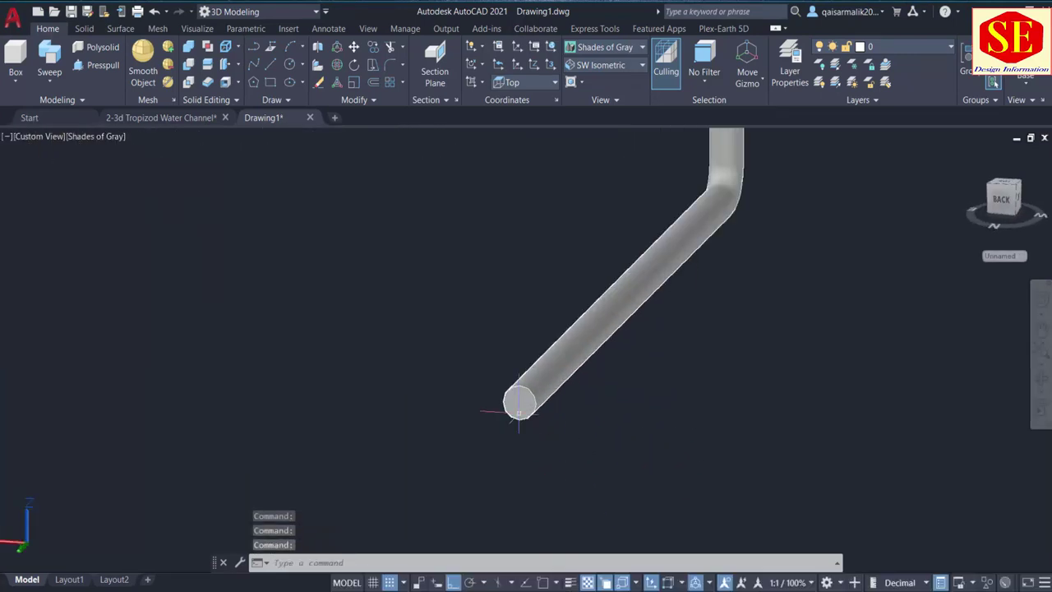
Shell the bent pipe with a 3-unit wall, removing one end face so it stays open
click(239, 82)
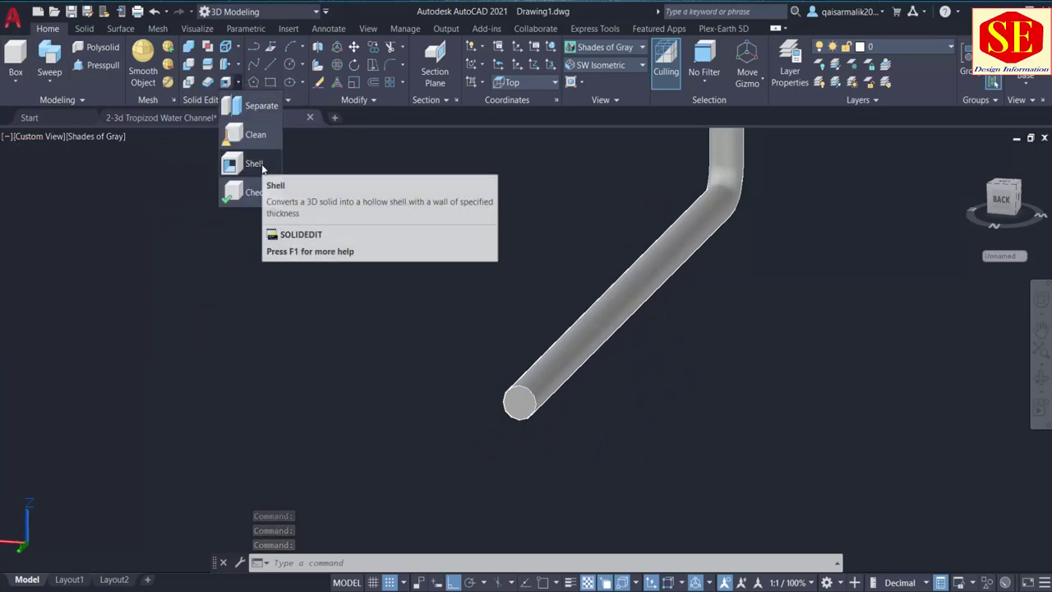
click(255, 163)
click(569, 355)
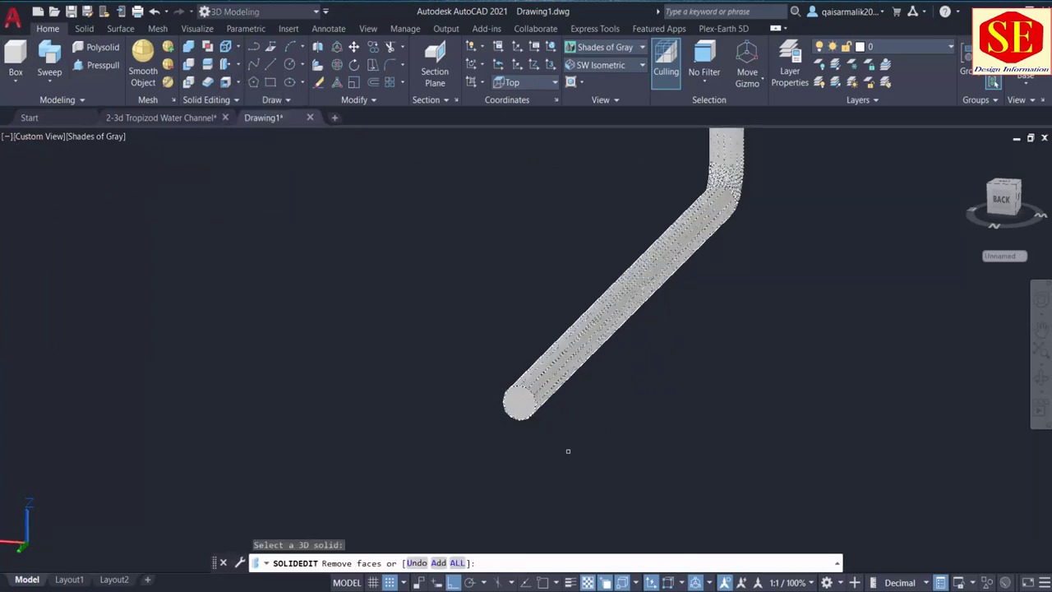
click(522, 410)
scroll(521, 394, up, 3)
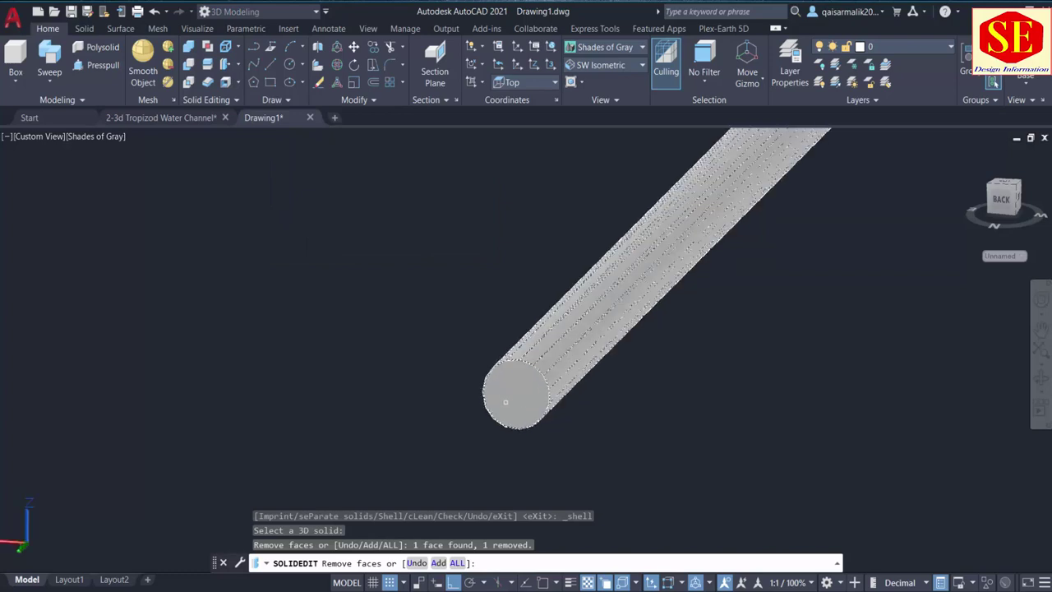
key(Return)
text(3)
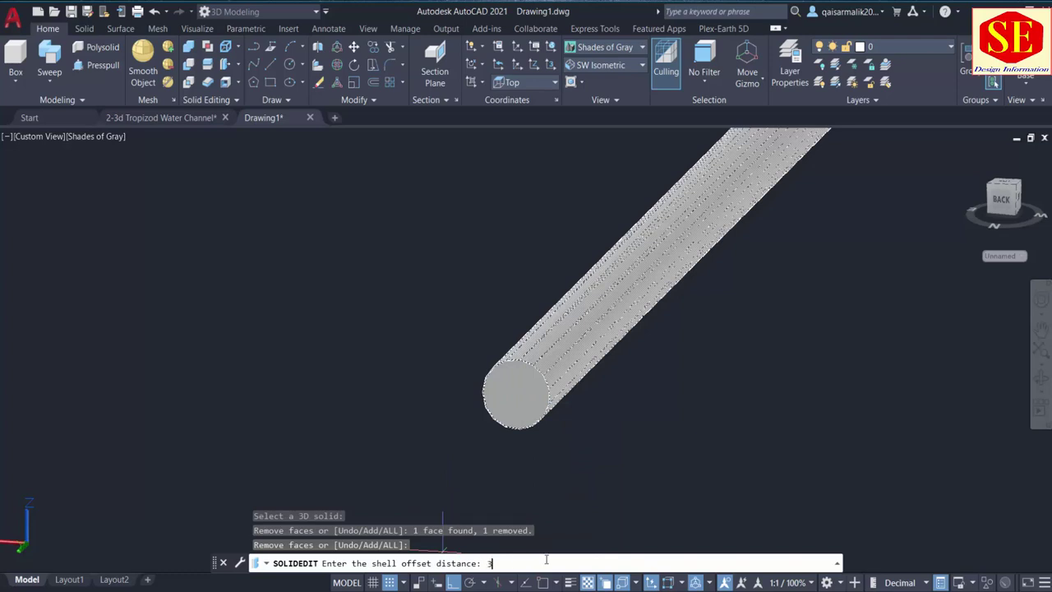
key(Return)
scroll(513, 402, down, 3)
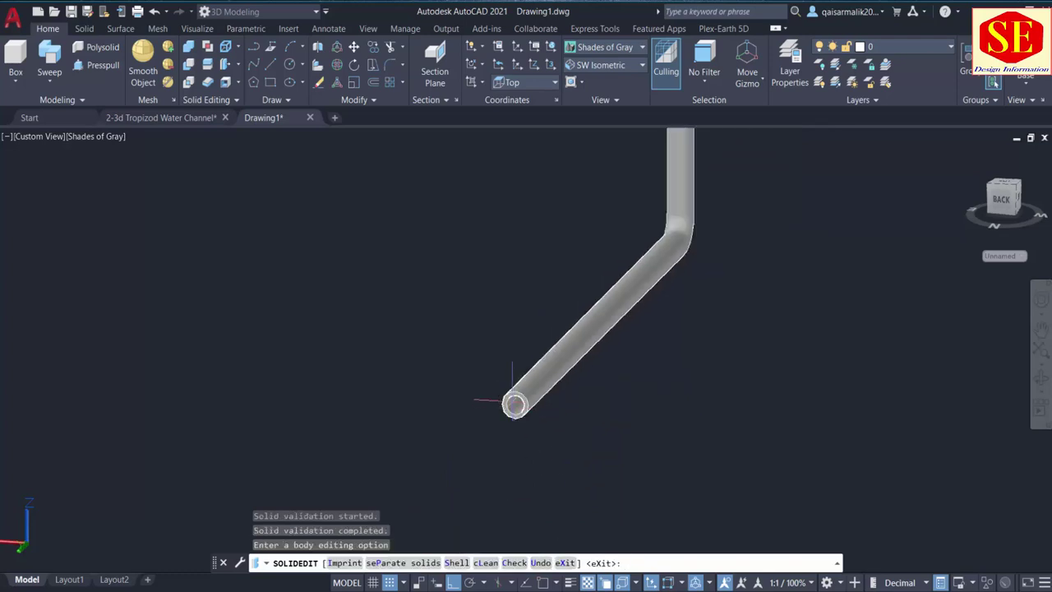
middle_drag(514, 247, 469, 534)
middle_drag(575, 205, 625, 509)
scroll(681, 223, up, 3)
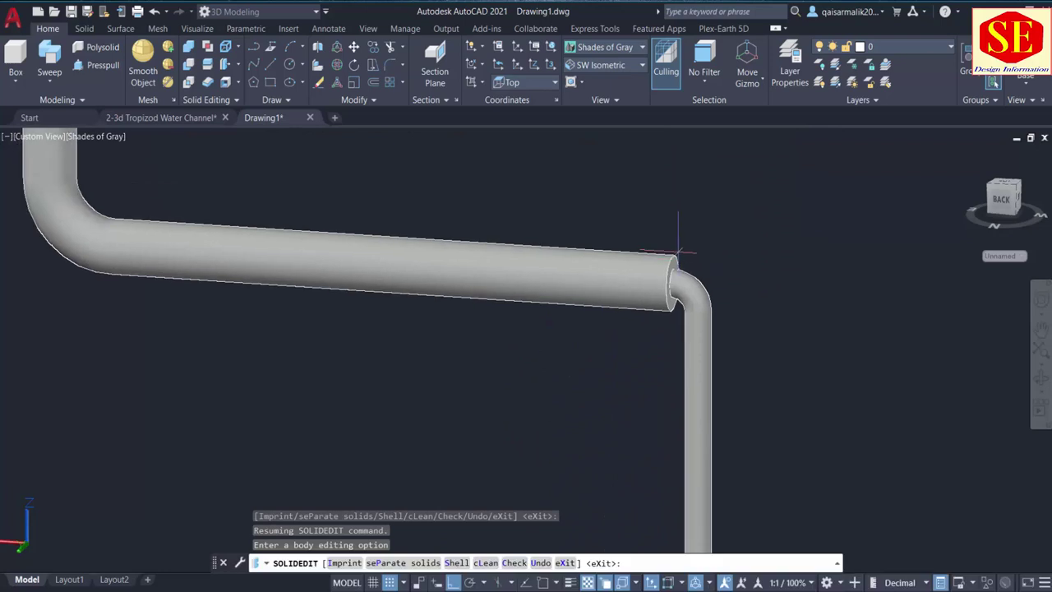
scroll(686, 247, up, 2)
scroll(687, 285, down, 3)
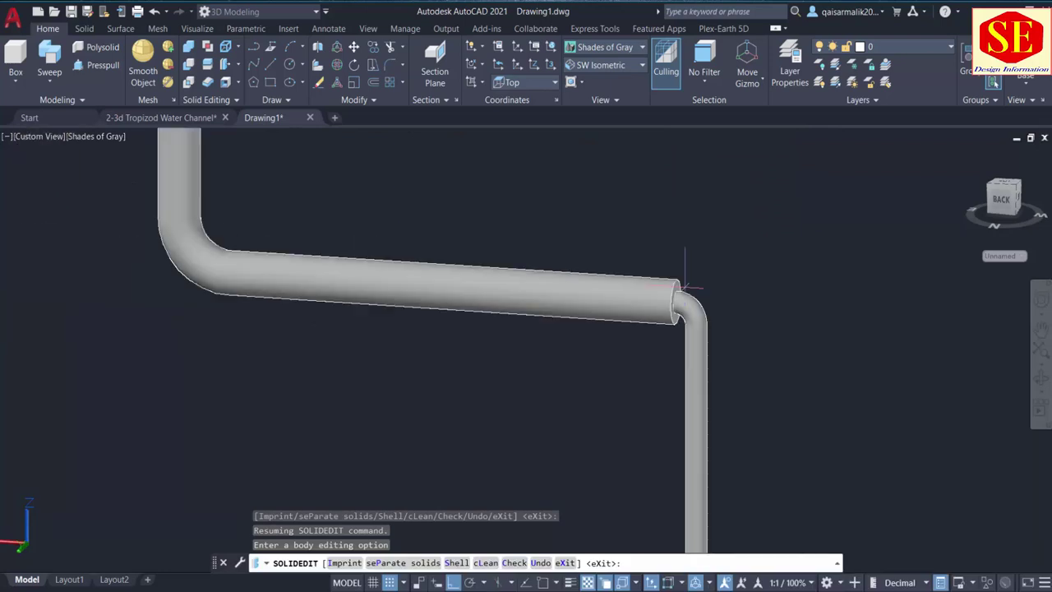
scroll(678, 292, up, 2)
text(m)
Cancel SOLIDEDIT and move the elbow piece away from the long pipe
key(Return)
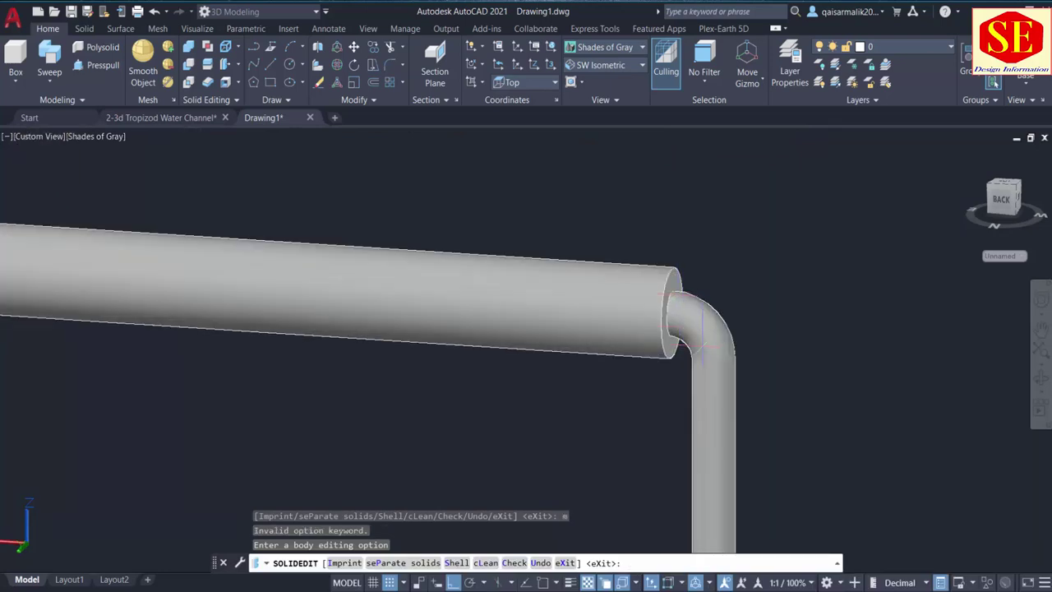
key(Escape)
text(m)
key(Return)
click(702, 346)
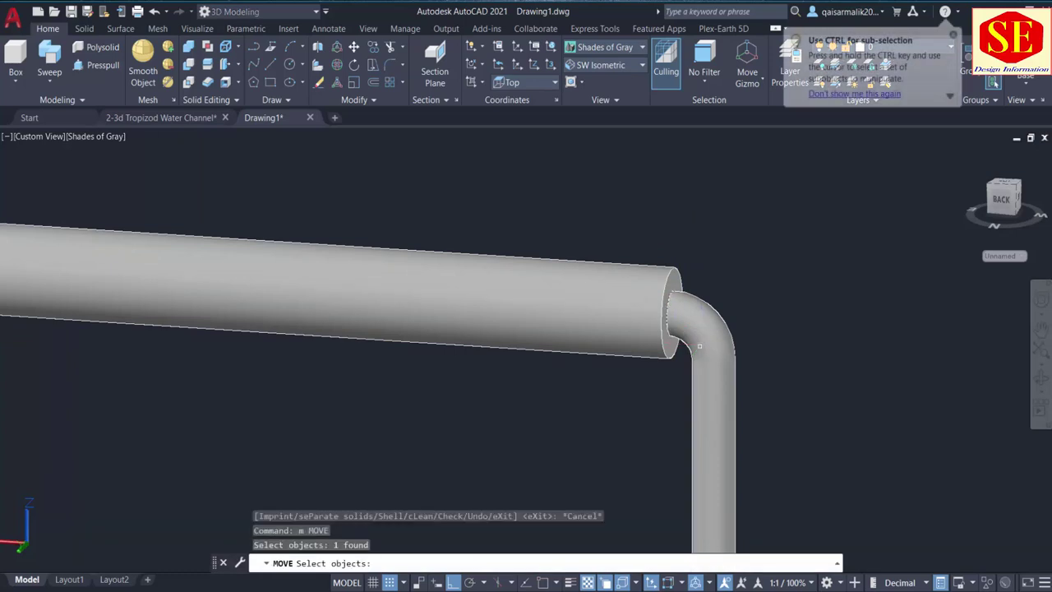
key(Return)
click(616, 423)
click(747, 372)
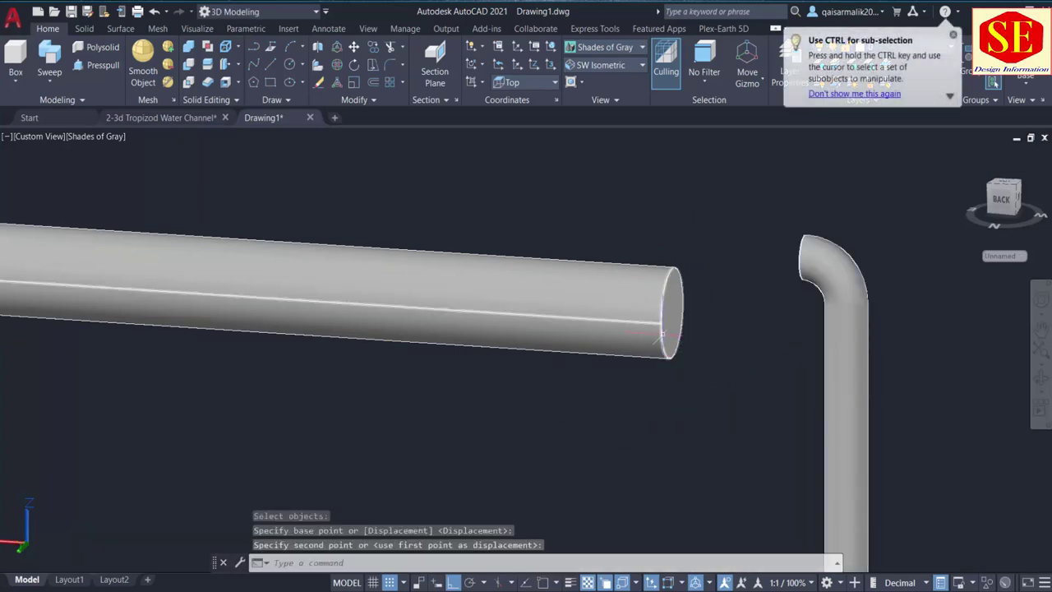
scroll(665, 330, up, 3)
scroll(666, 331, down, 4)
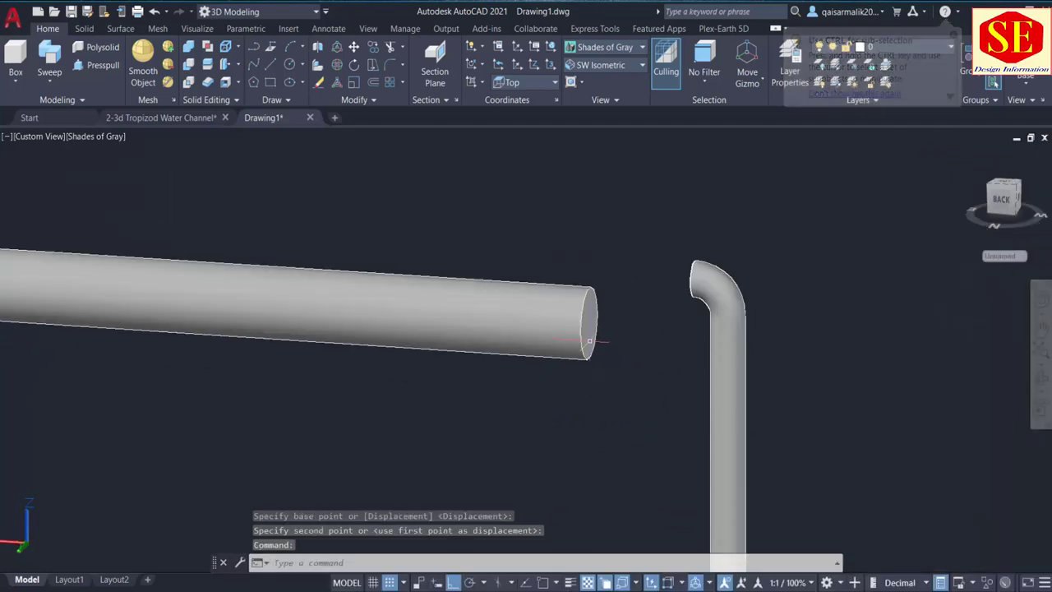
mouse_move(560, 347)
shift+middle_down()
mouse_move(608, 367)
mouse_move(688, 367)
mouse_move(781, 299)
shift+middle_up()
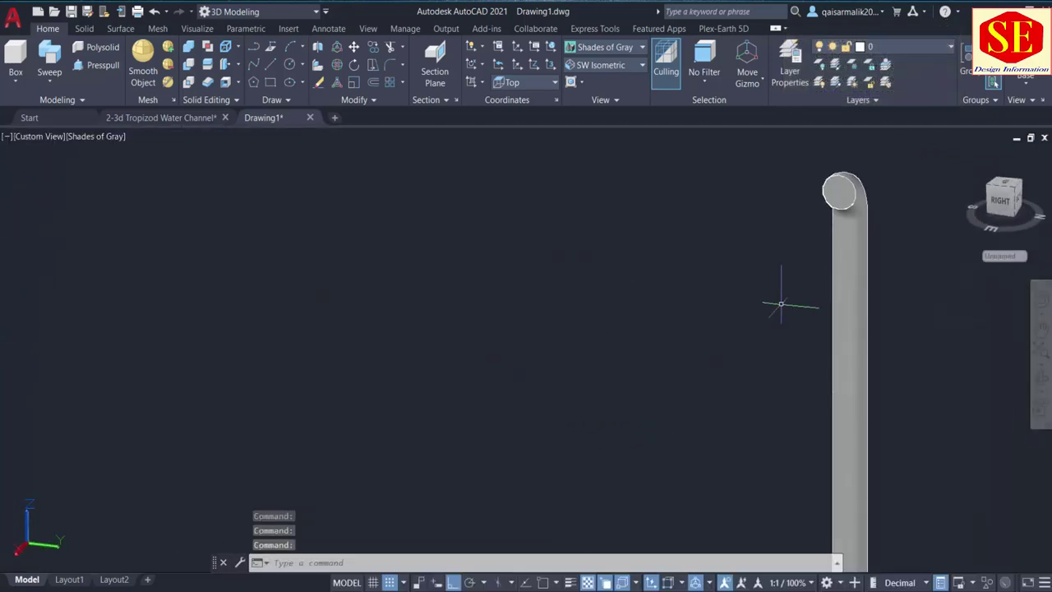
scroll(745, 276, up, 4)
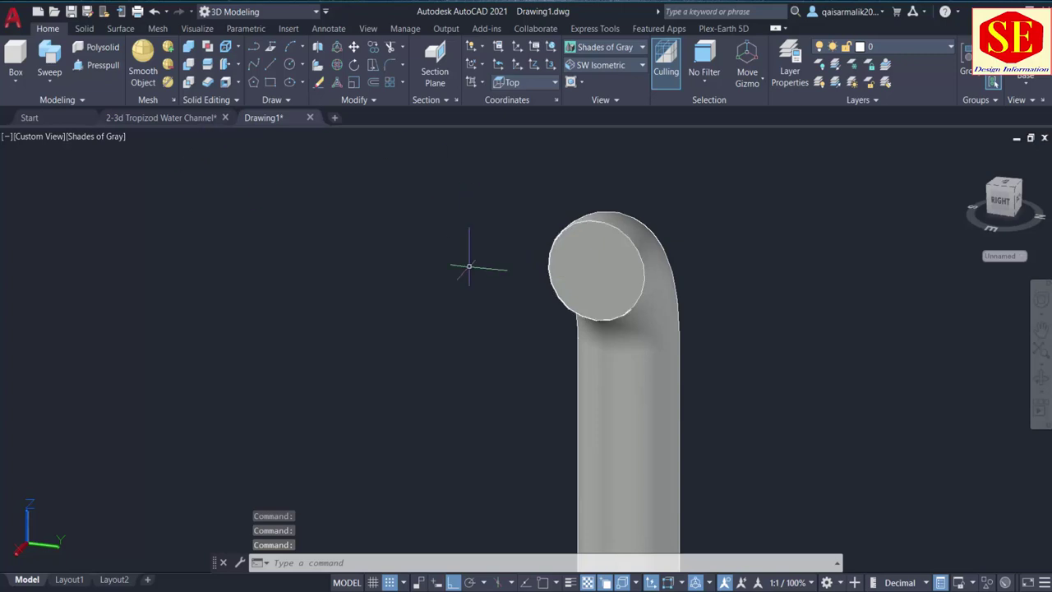
Shell the elbow with a 2-unit wall, removing its circular end face
click(227, 82)
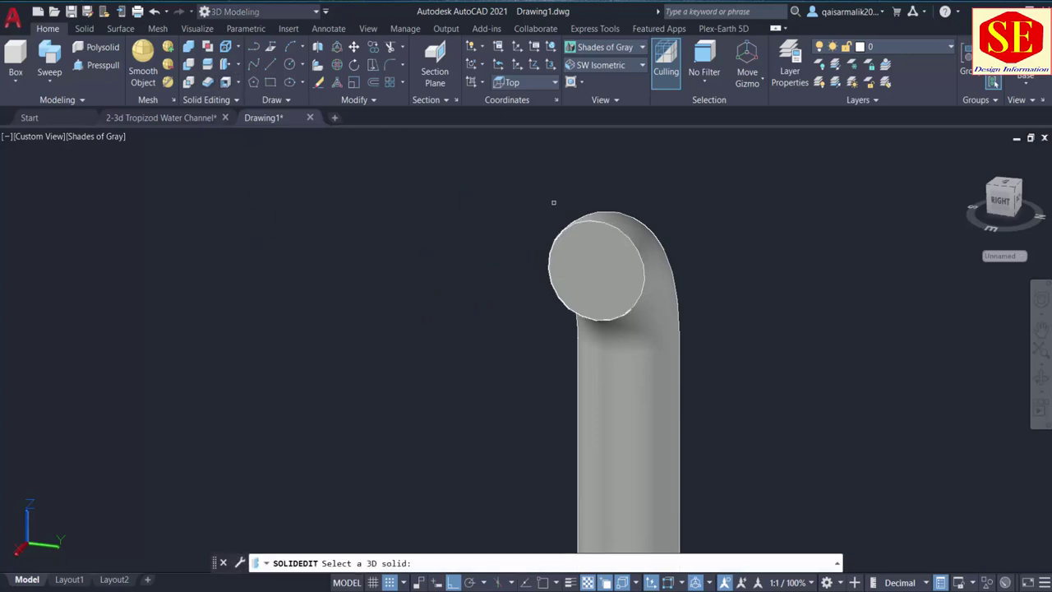
click(608, 266)
click(608, 264)
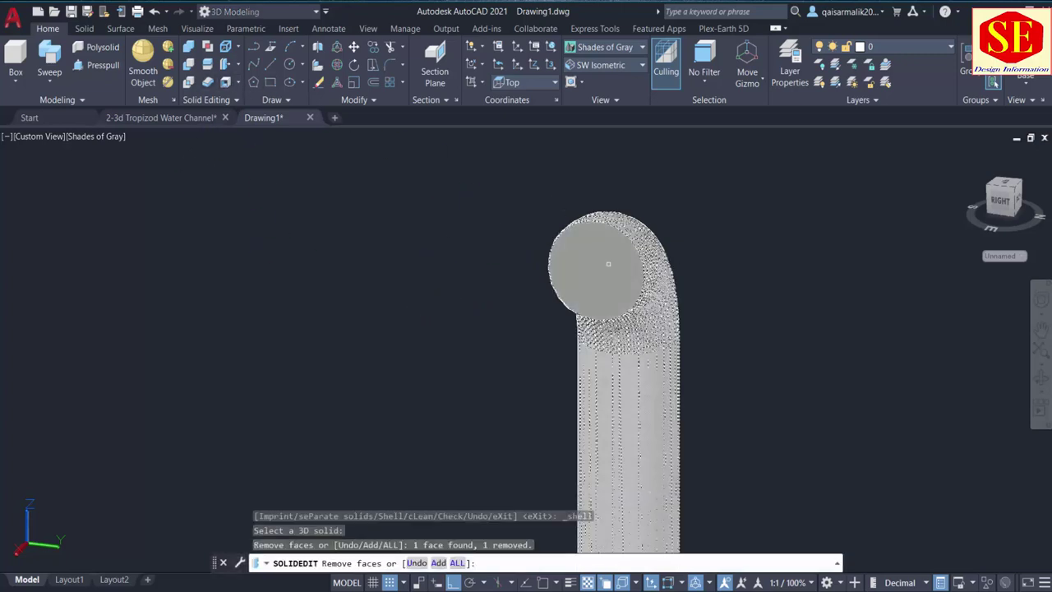
key(Return)
text(2)
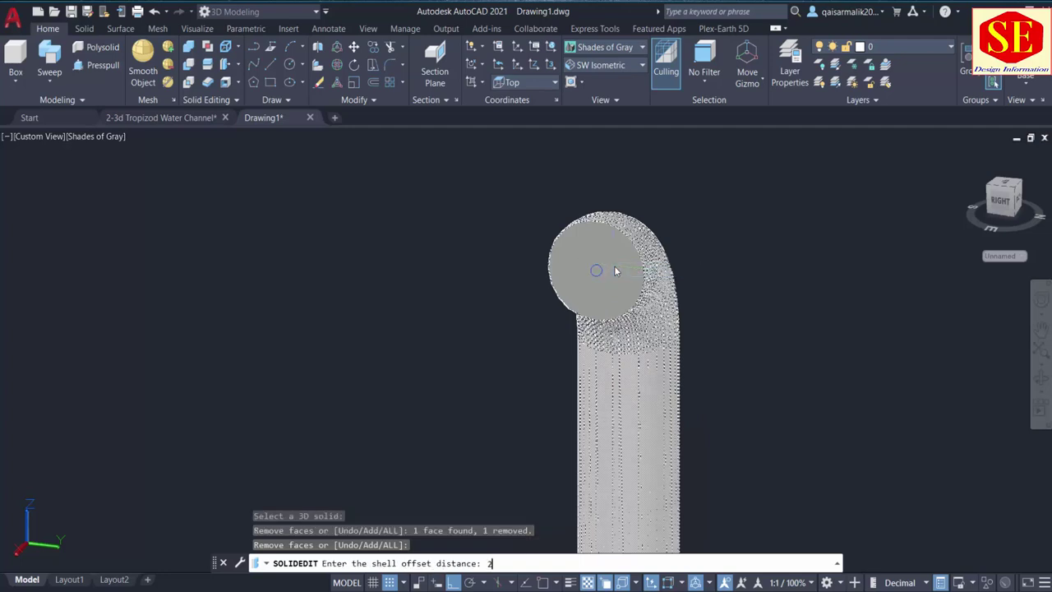
key(Return)
scroll(608, 287, down, 5)
scroll(657, 302, down, 3)
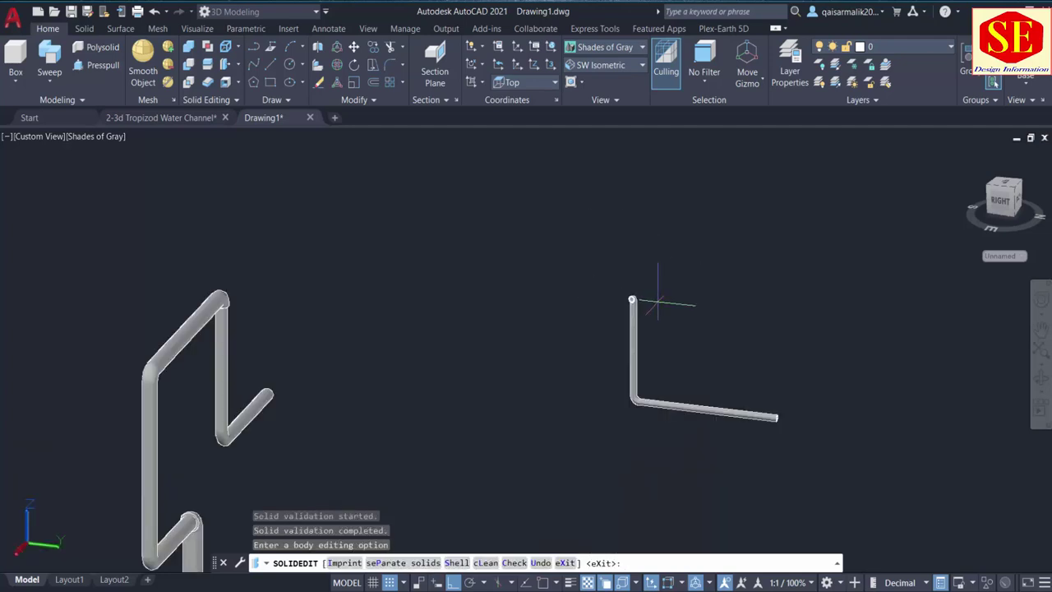
scroll(658, 303, up, 5)
scroll(616, 293, down, 5)
scroll(668, 293, down, 2)
scroll(622, 327, up, 6)
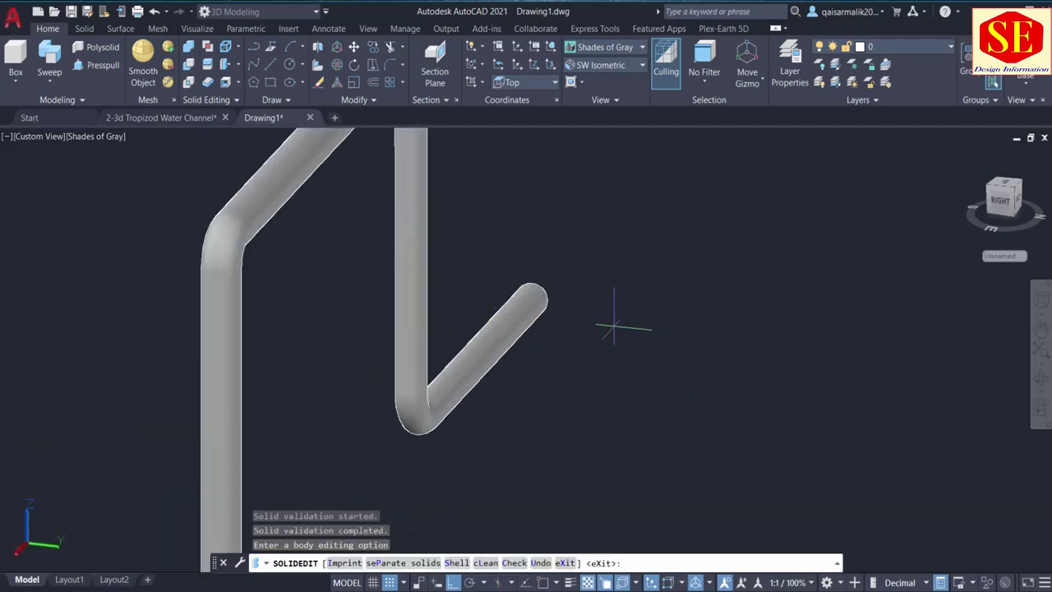
mouse_move(612, 333)
shift+middle_down()
mouse_move(482, 364)
mouse_move(376, 242)
shift+middle_up()
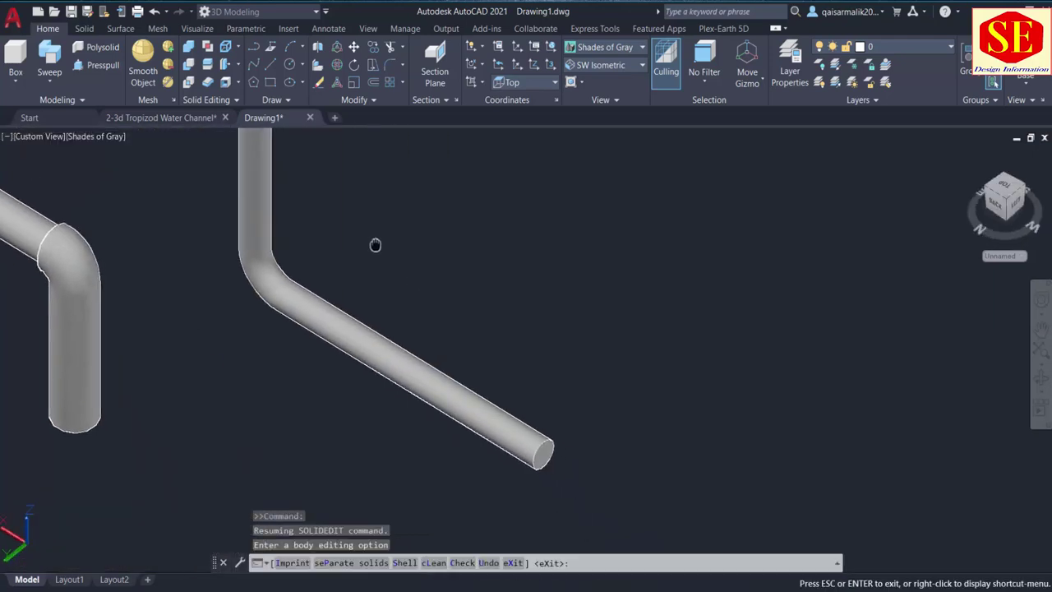
scroll(525, 444, up, 4)
scroll(575, 361, up, 1)
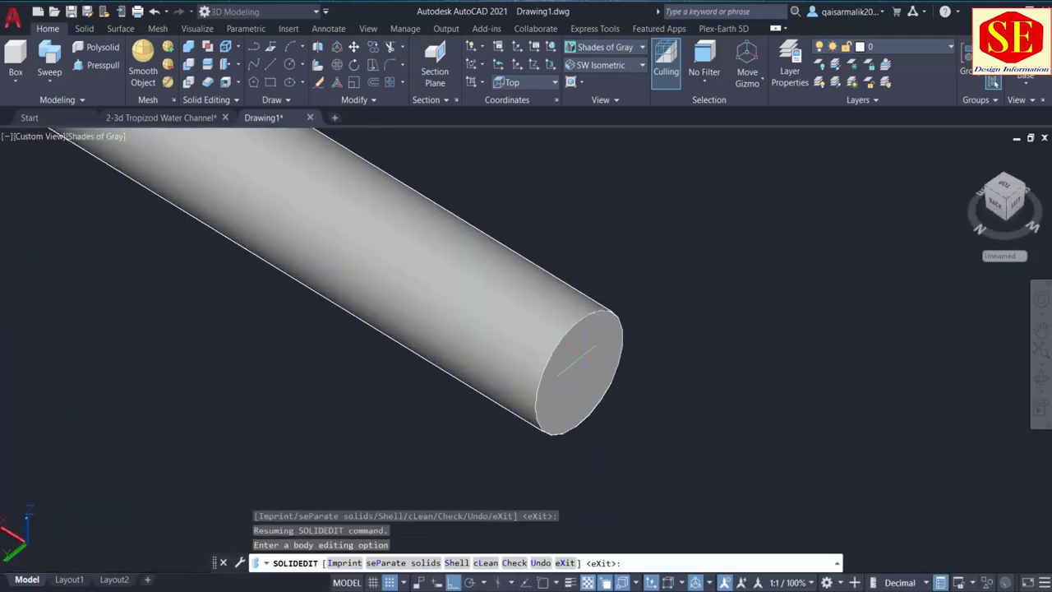
Shell the straight pipe with a 4-unit wall, removing its circular end face
click(207, 82)
click(543, 297)
click(592, 372)
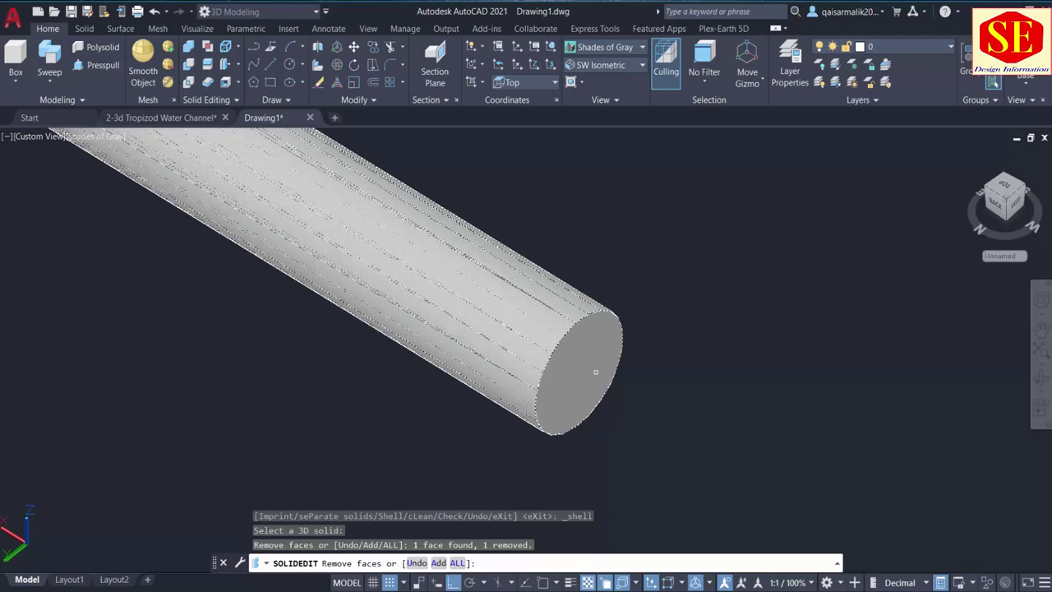
right_click(600, 306)
click(625, 313)
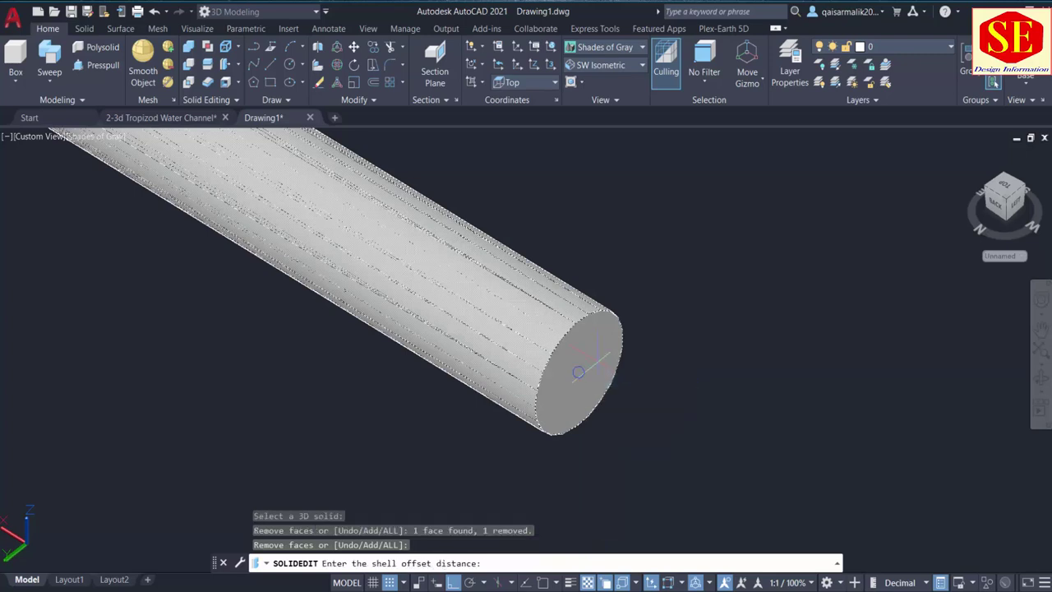
text(4)
key(Return)
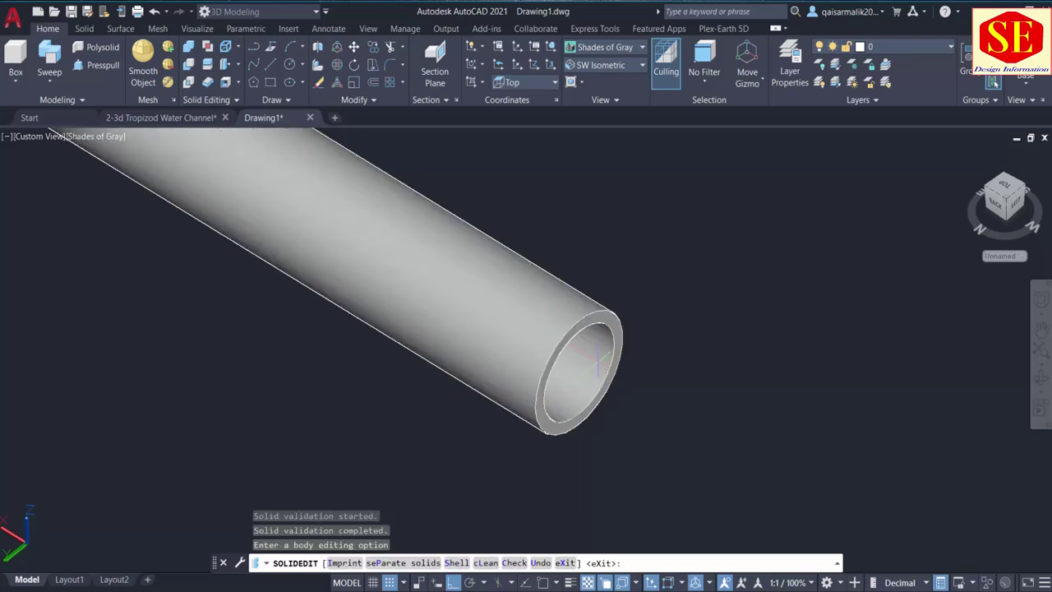
scroll(361, 325, down, 5)
scroll(463, 336, down, 3)
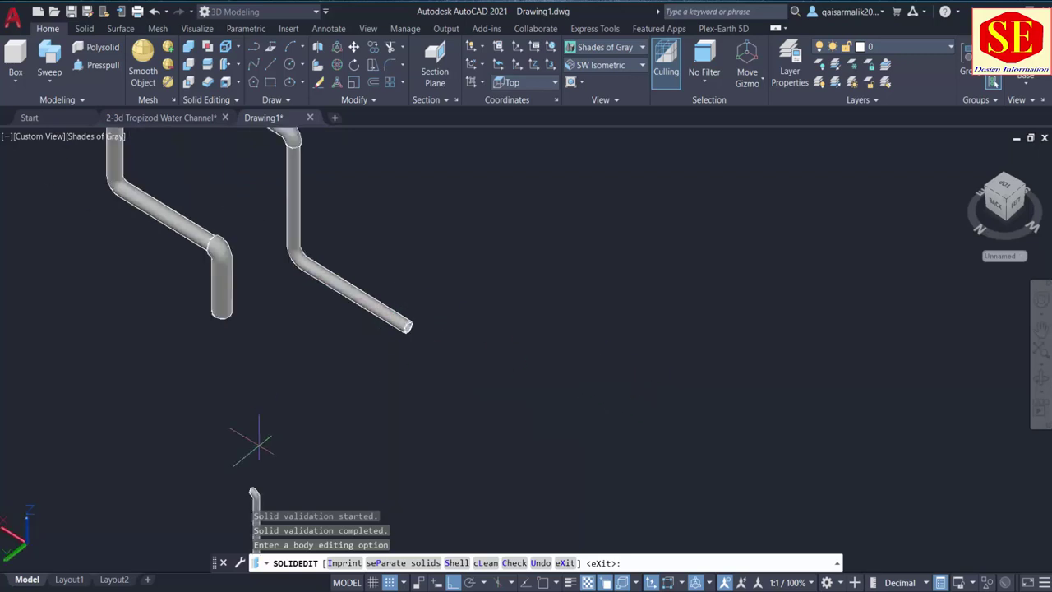
text(M)
Bring the elbow pipe into view and cancel the pending solid-editing command
key(Return)
scroll(188, 503, up, 3)
scroll(247, 477, up, 2)
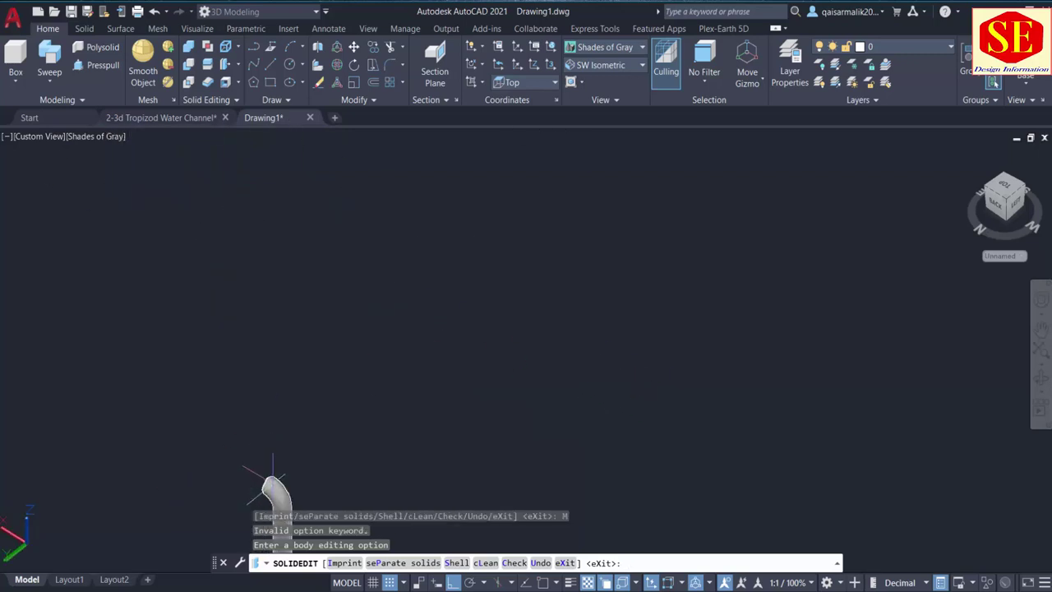
shift+middle_drag(263, 484, 559, 464)
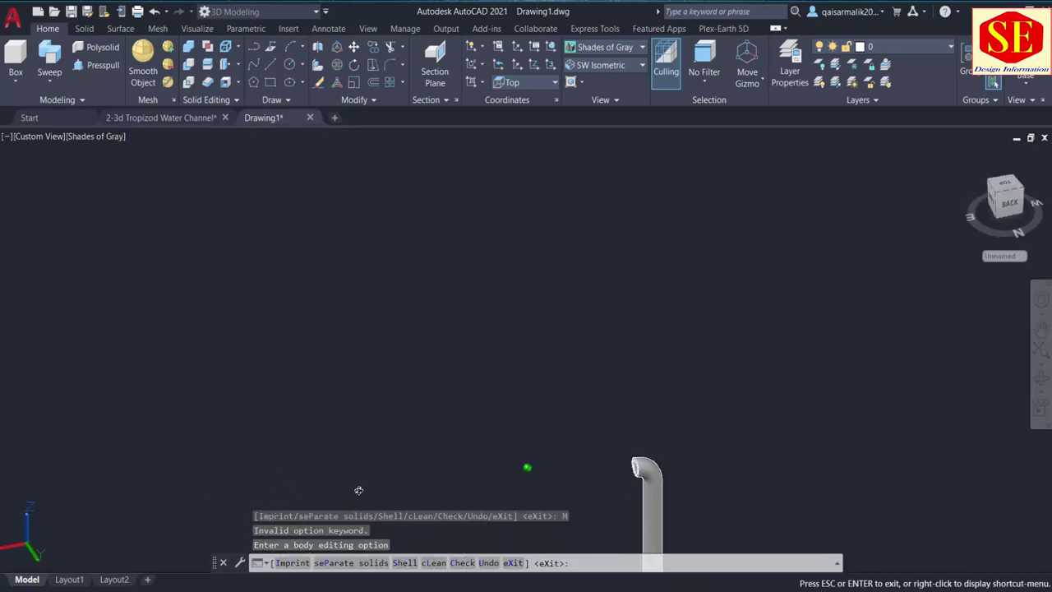
scroll(817, 386, up, 4)
text(M)
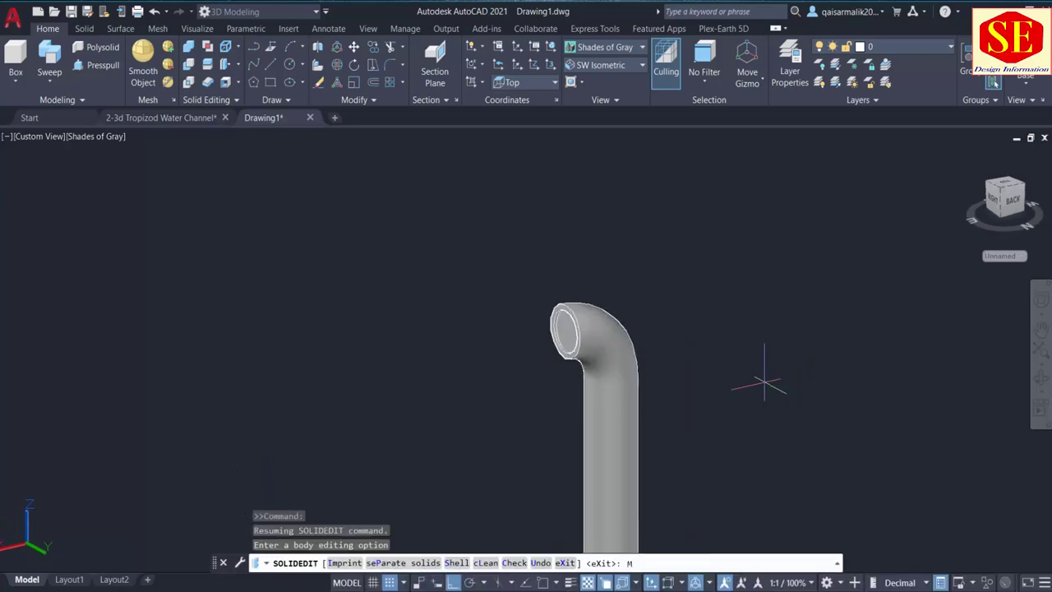
key(Escape)
key(Escape)
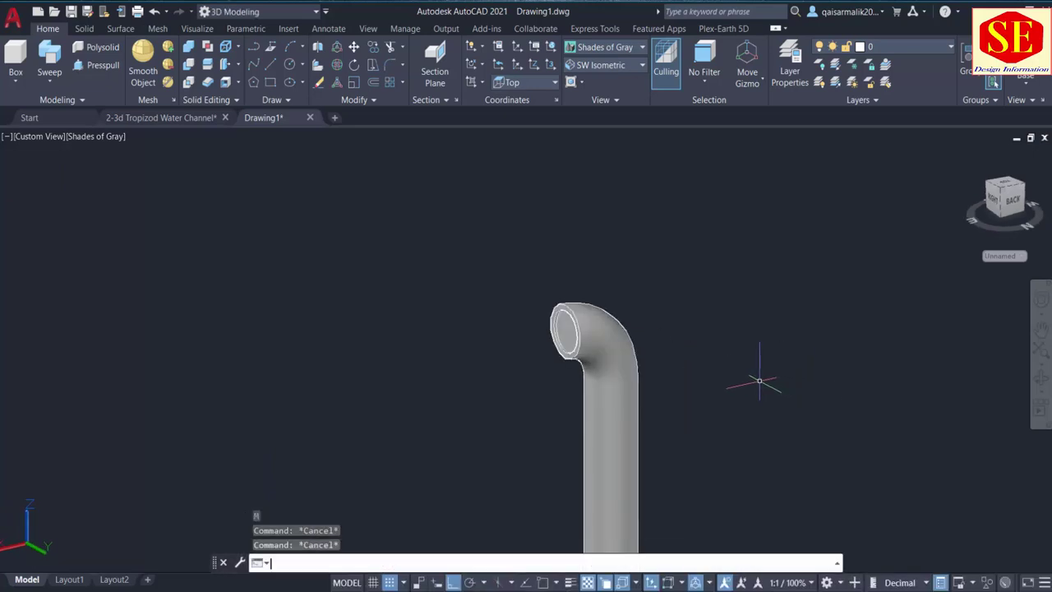
Move the elbow from its end point onto the horizontal pipe's open end
key(Return)
click(604, 370)
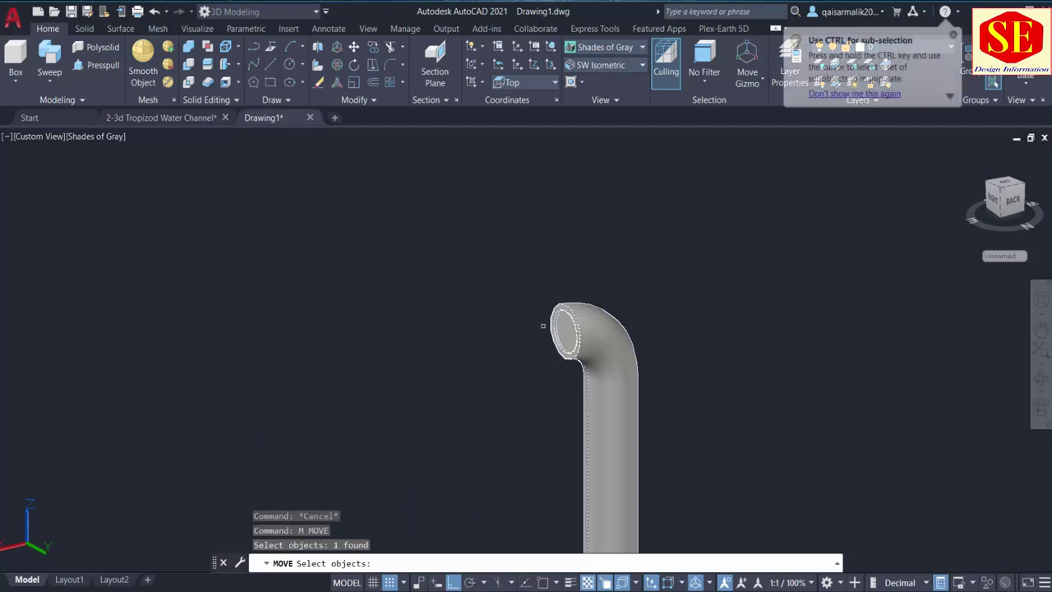
key(Return)
scroll(568, 316, up, 1)
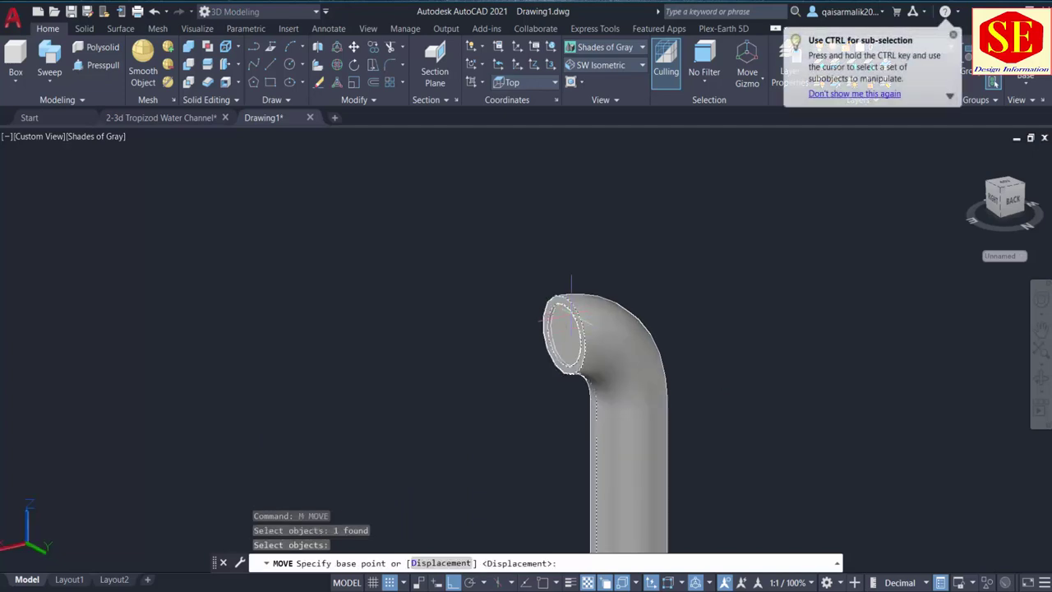
click(567, 335)
middle_drag(567, 334, 392, 437)
scroll(392, 437, down, 2)
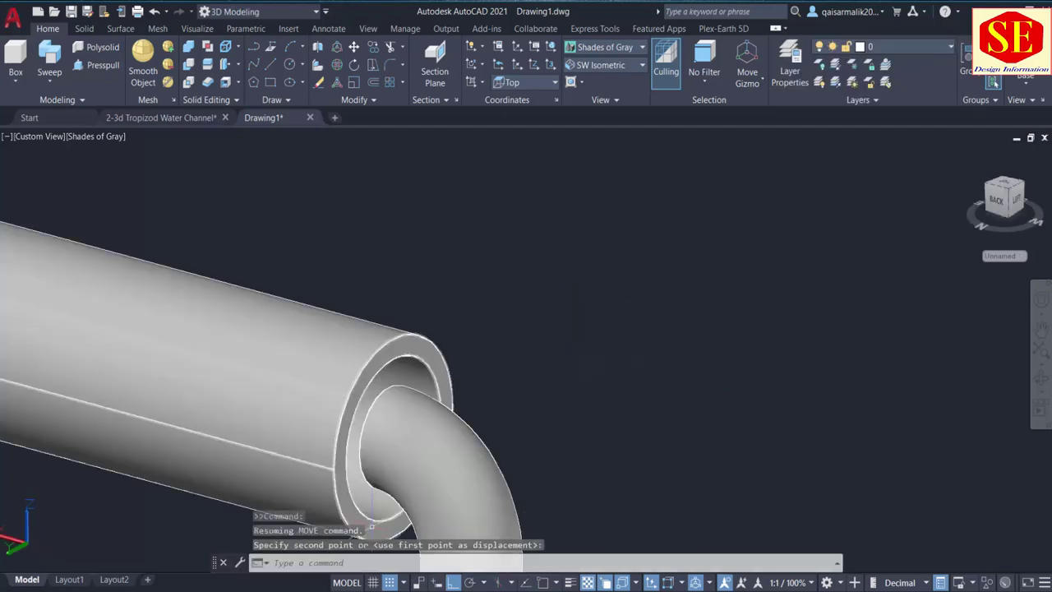
scroll(629, 287, down, 2)
scroll(629, 287, down, 1)
middle_drag(630, 286, 648, 439)
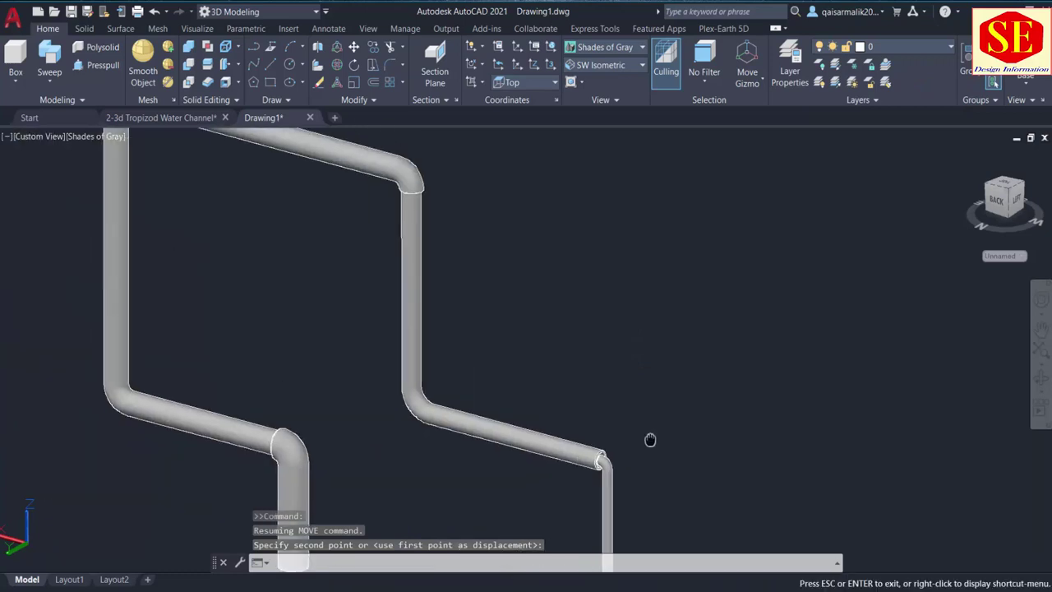
click(627, 351)
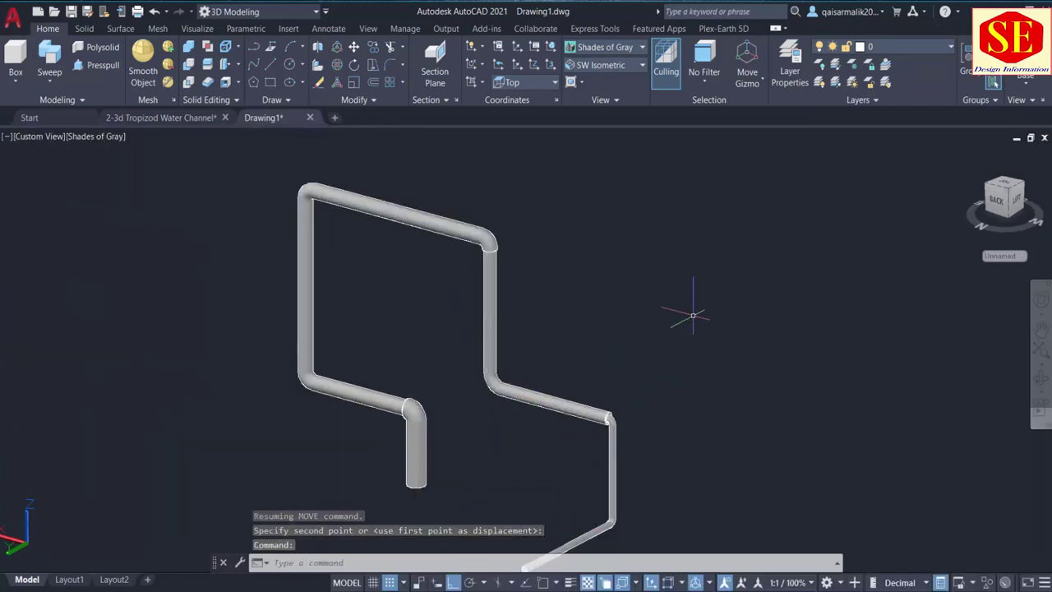
Orbit the model to look up at the vertical pipe's bottom end
scroll(535, 371, up, 2)
scroll(535, 371, up, 2)
scroll(447, 434, down, 1)
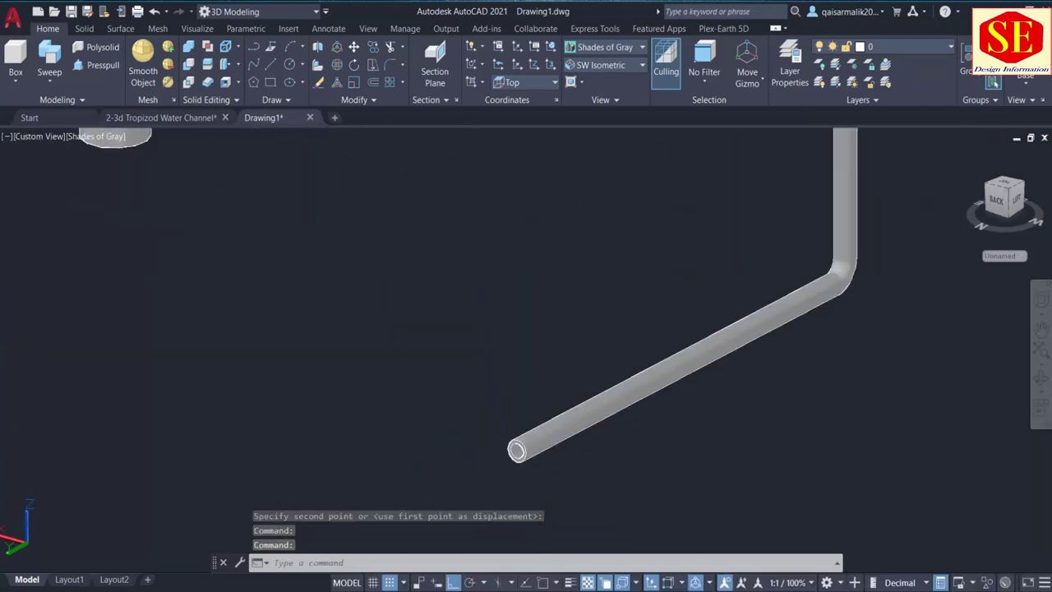
scroll(263, 229, down, 1)
mouse_move(348, 283)
shift+middle_down()
mouse_move(375, 263)
mouse_move(354, 209)
shift+middle_up()
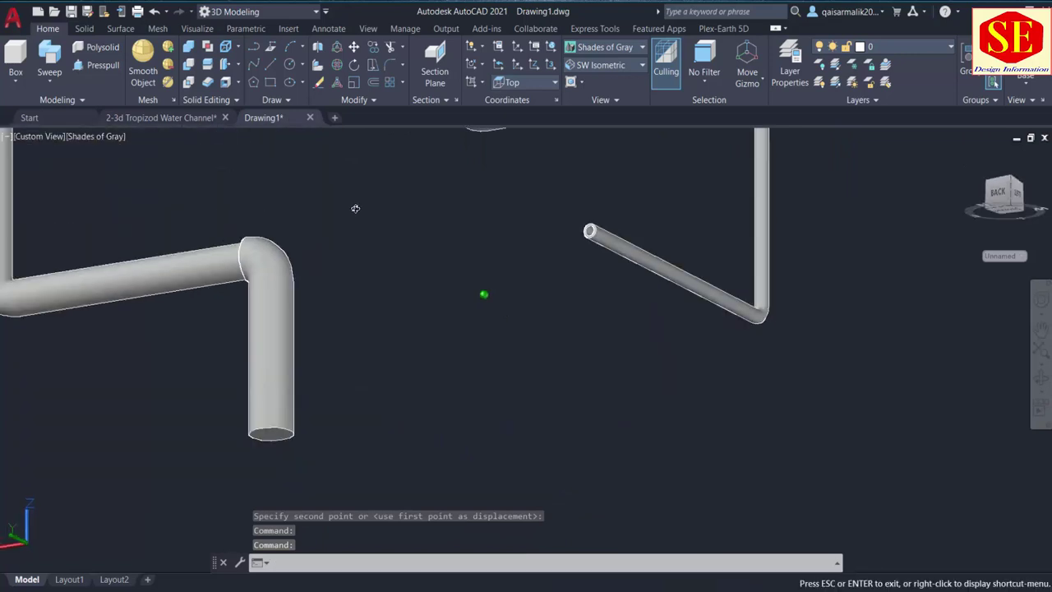
scroll(257, 451, up, 2)
scroll(351, 422, up, 5)
shift+middle_drag(352, 422, 349, 312)
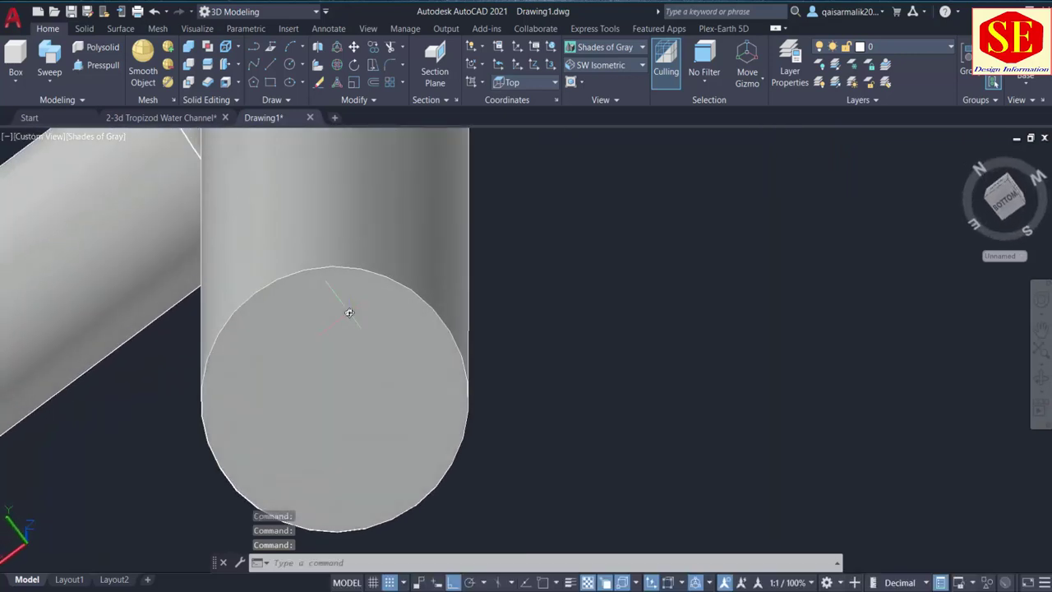
Shell the vertical pipe with a 1-unit wall, removing its bottom face
click(225, 82)
click(354, 217)
click(364, 353)
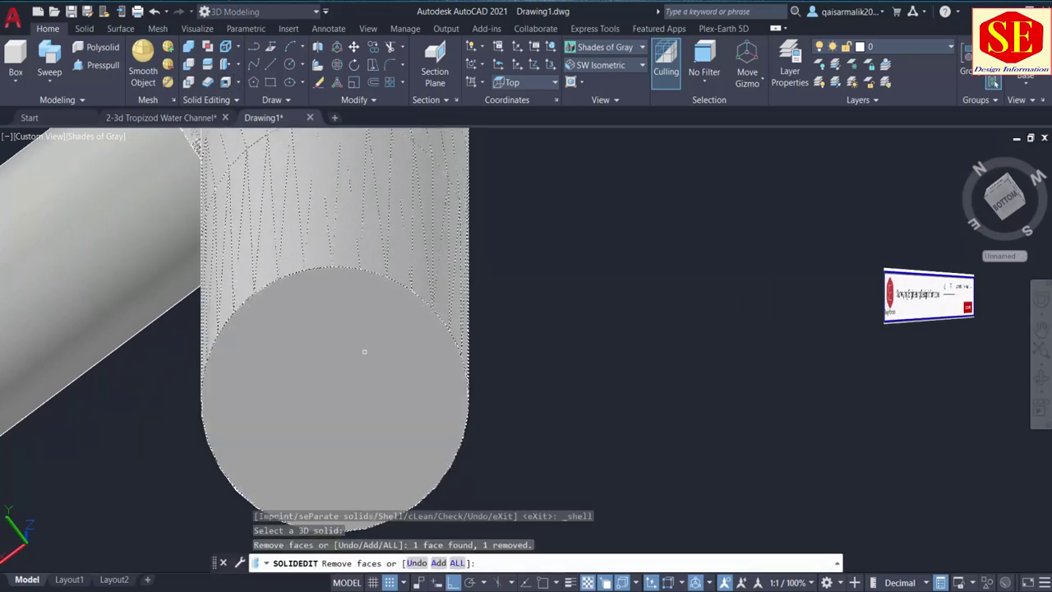
right_click(363, 352)
click(392, 362)
text(1)
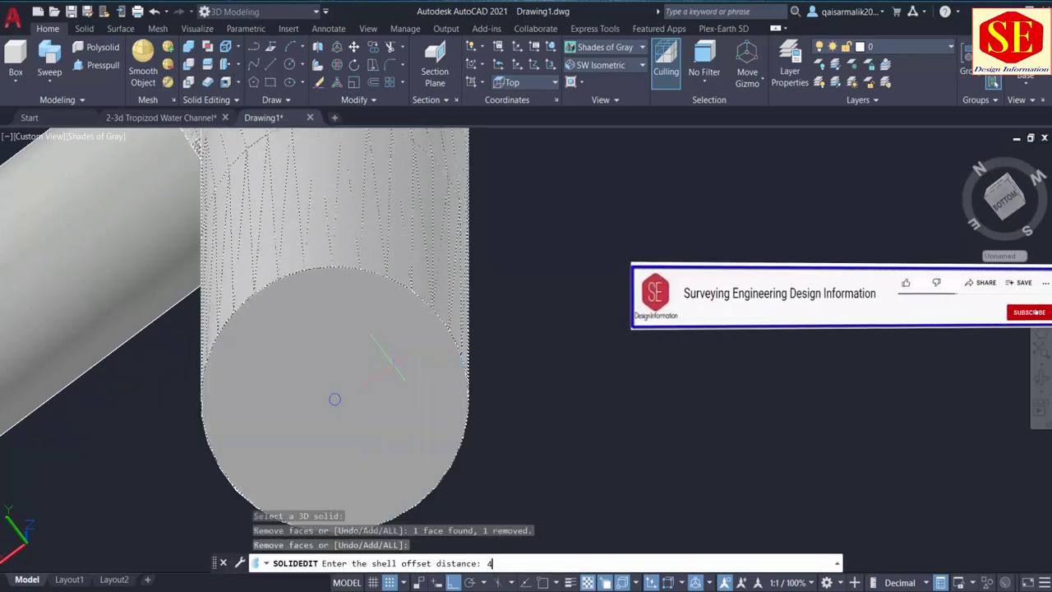
key(Return)
scroll(393, 361, down, 5)
scroll(392, 361, down, 3)
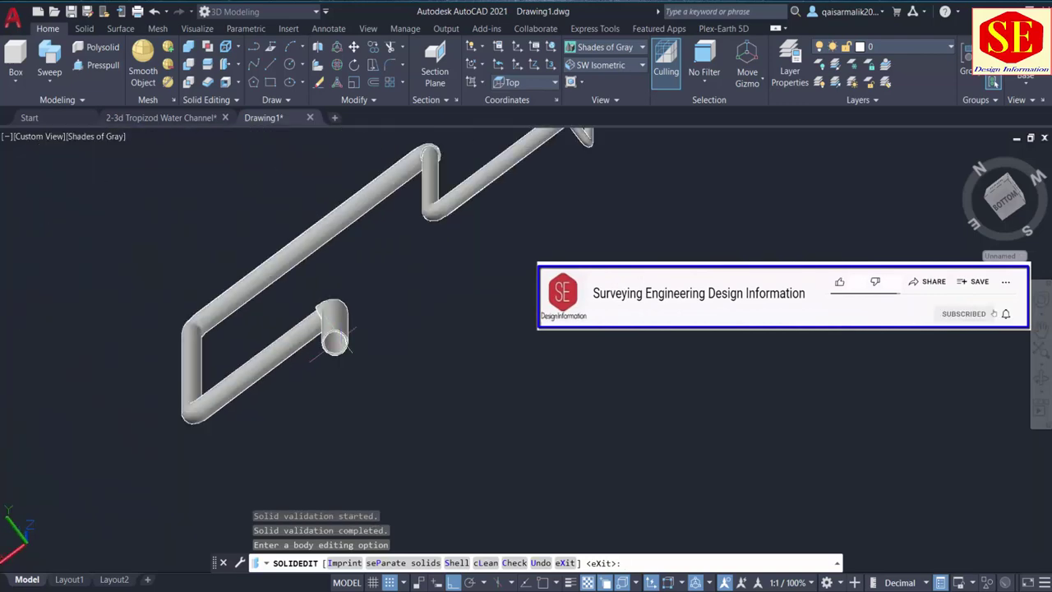
Pan and orbit around the zigzag pipe network to inspect the open pipe ends
mouse_move(486, 284)
middle_down()
mouse_move(508, 327)
mouse_move(499, 364)
mouse_move(284, 371)
middle_up()
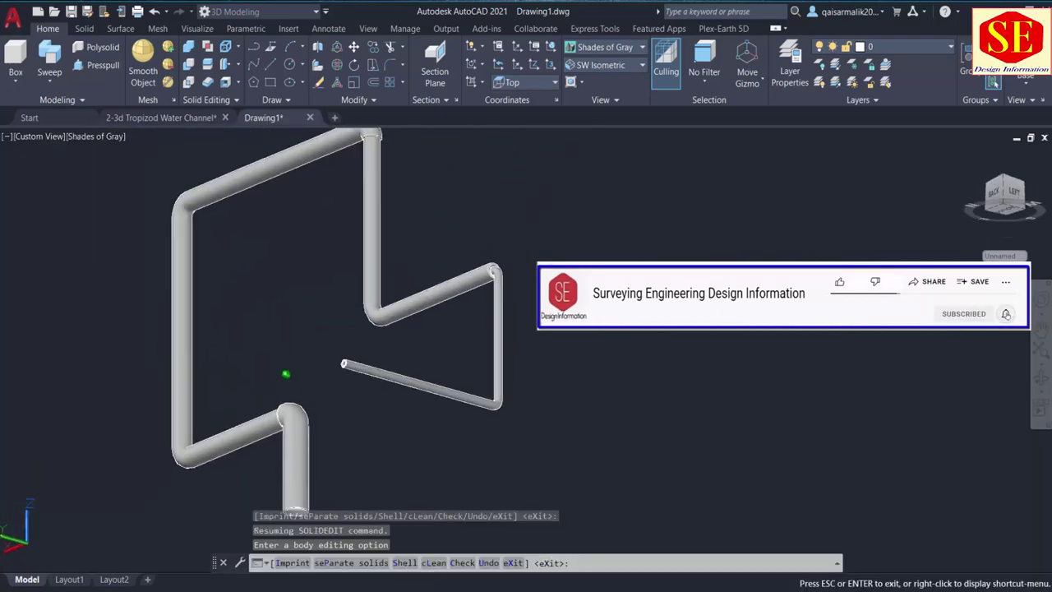
scroll(288, 373, up, 5)
scroll(424, 425, down, 5)
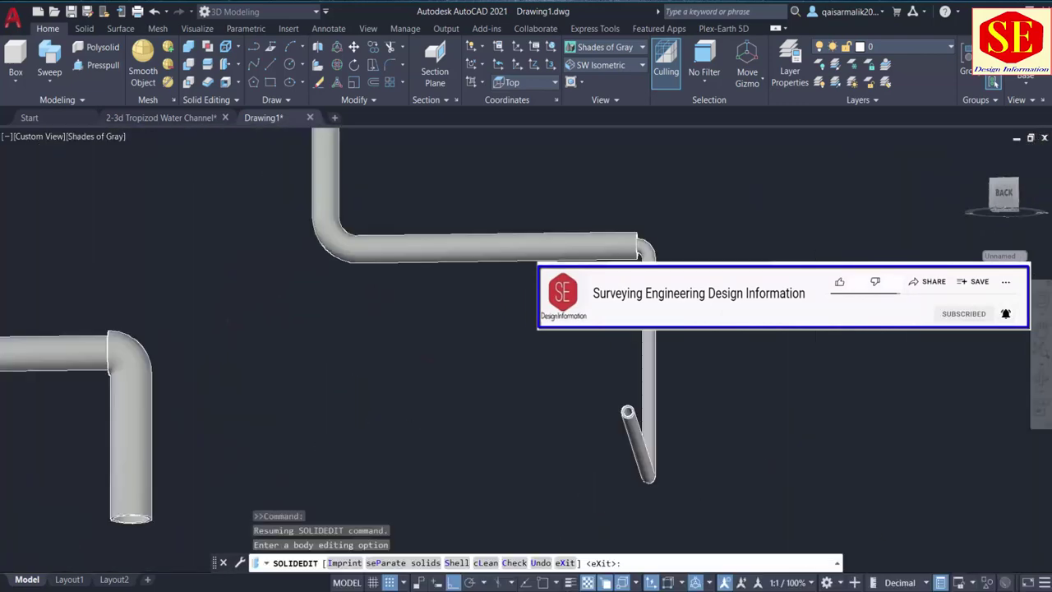
shift+middle_drag(424, 425, 535, 435)
scroll(543, 382, down, 5)
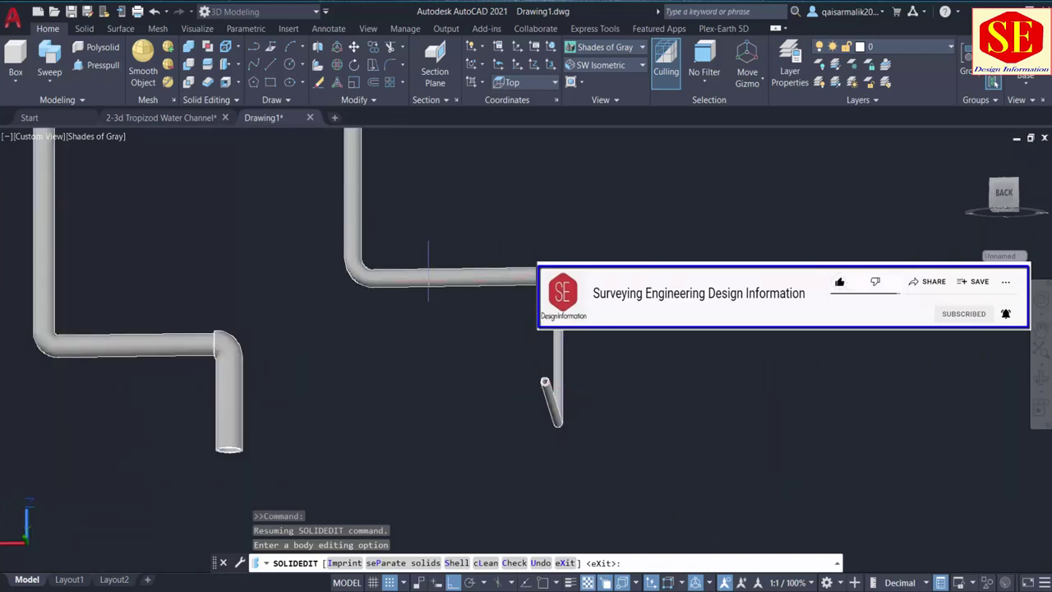
scroll(428, 271, down, 3)
scroll(428, 271, up, 3)
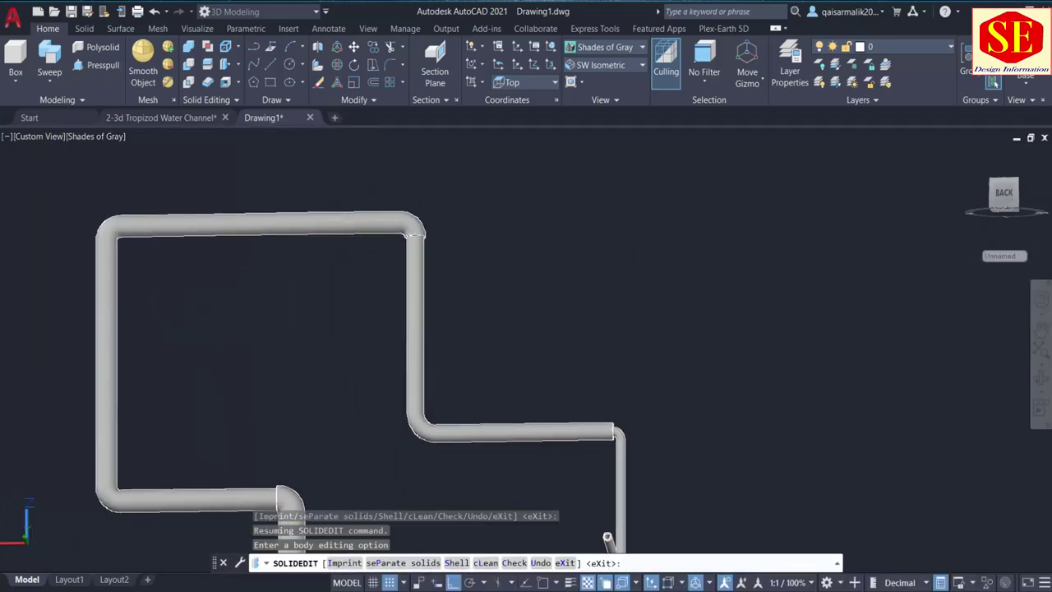
middle_drag(284, 564, 291, 466)
scroll(424, 362, down, 2)
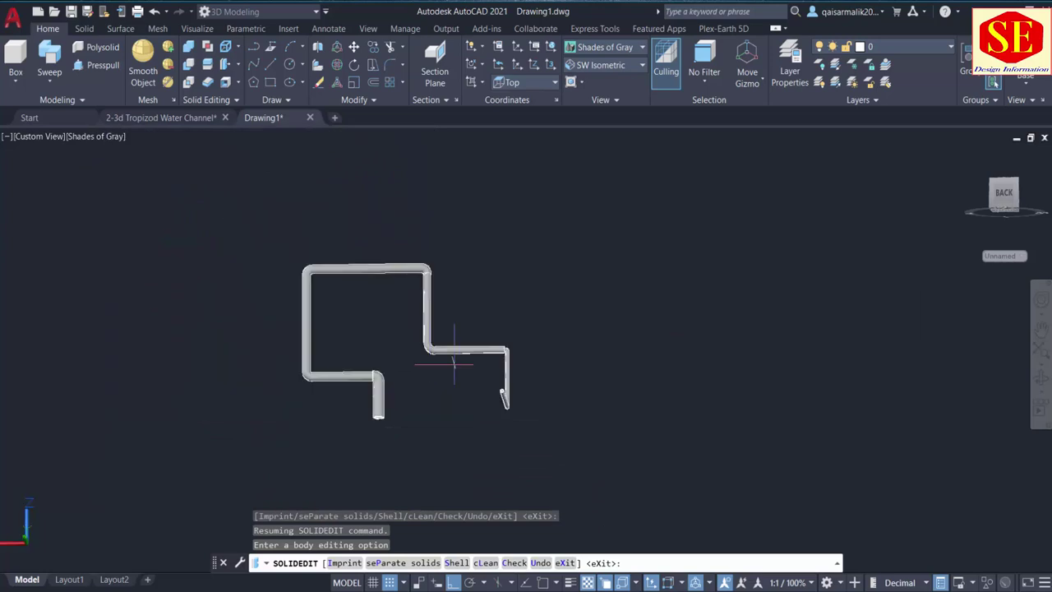
mouse_move(422, 364)
shift+middle_down()
mouse_move(422, 411)
mouse_move(175, 424)
shift+middle_up()
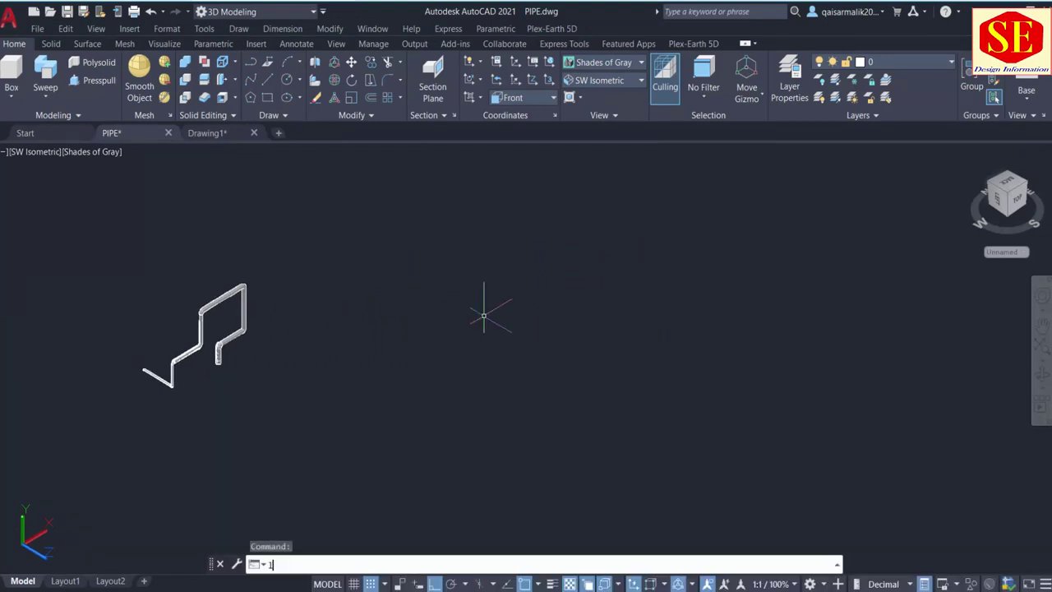
Draw a 1000-unit square outline of lines beside the pipe
key(Return)
click(364, 271)
scroll(575, 234, down, 3)
text(1000)
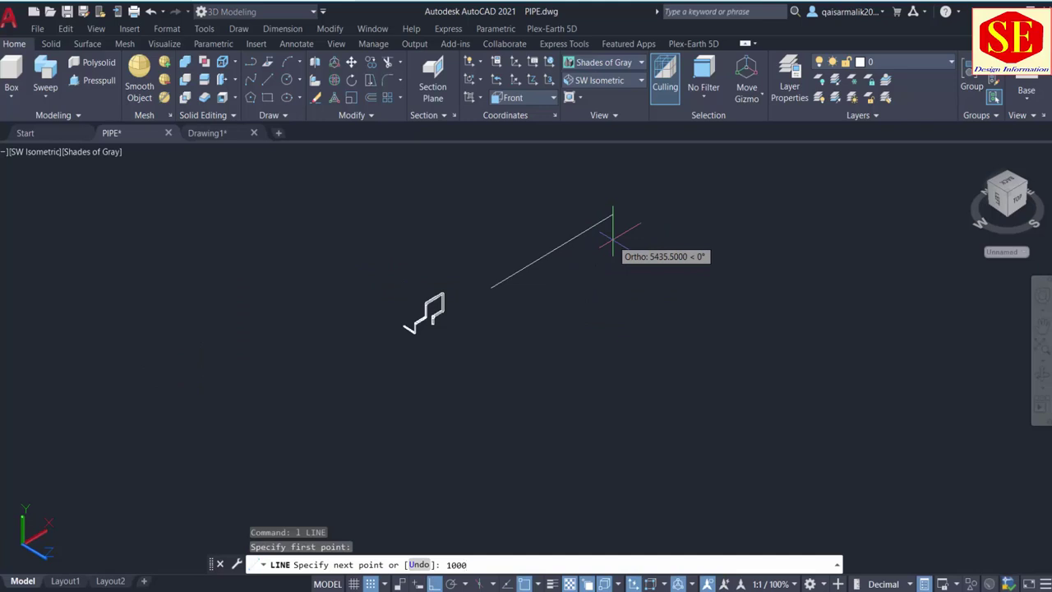
key(Return)
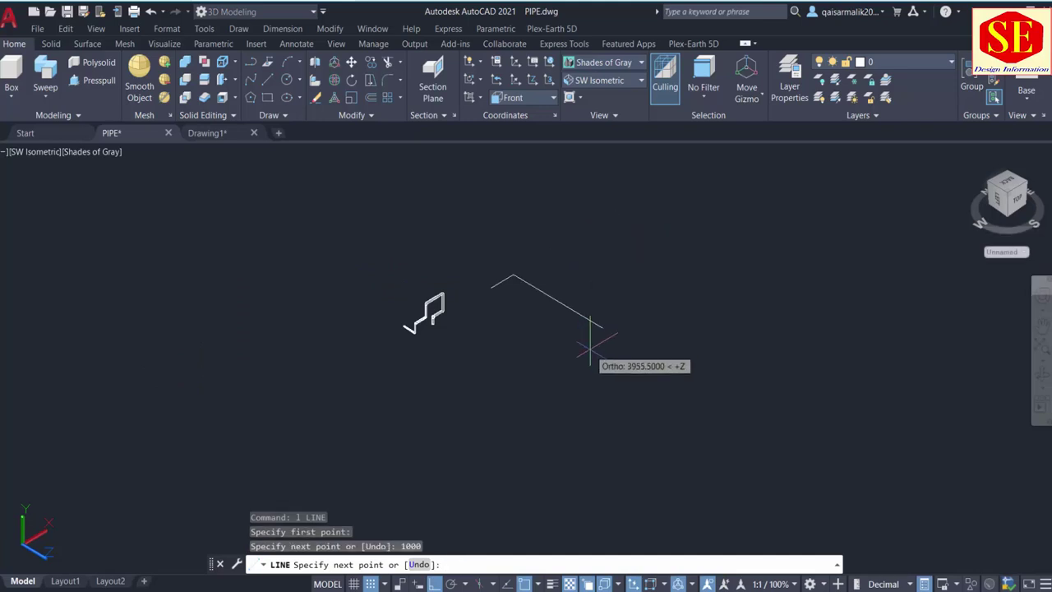
scroll(492, 279, up, 5)
text(10)
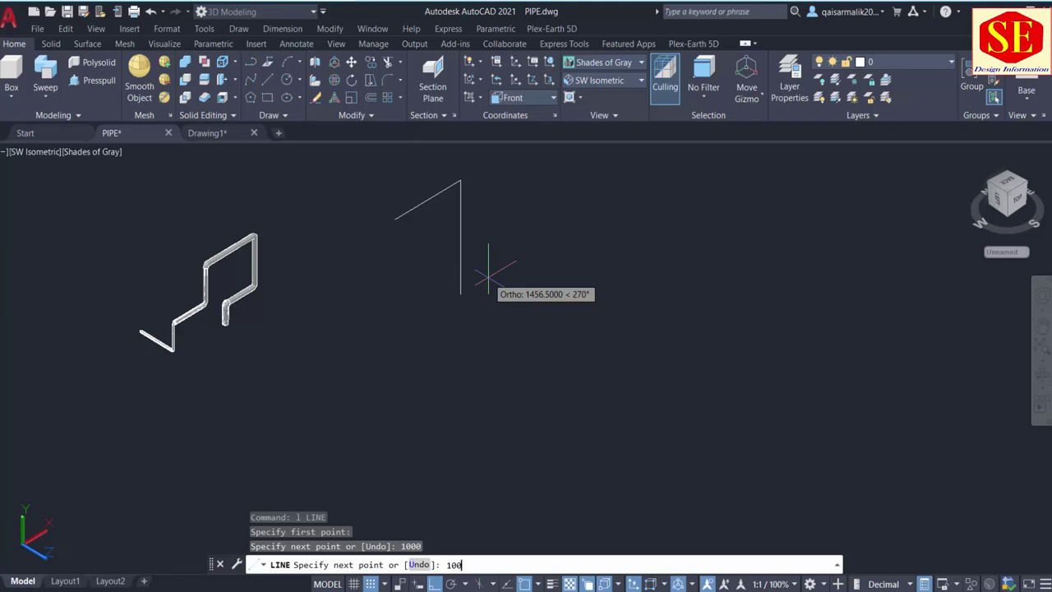
text(0)
key(Return)
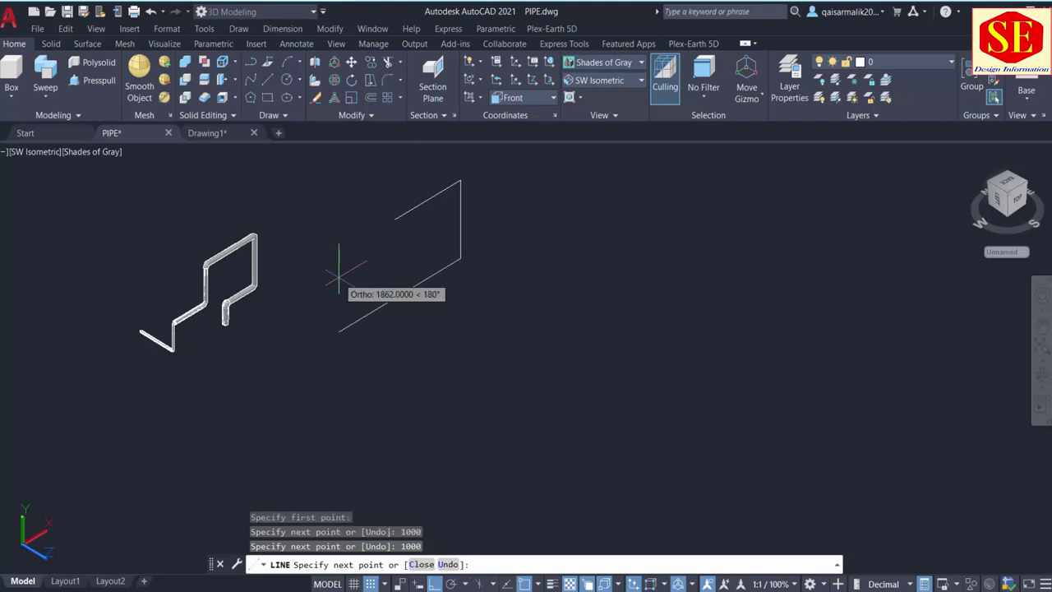
text(000)
key(Return)
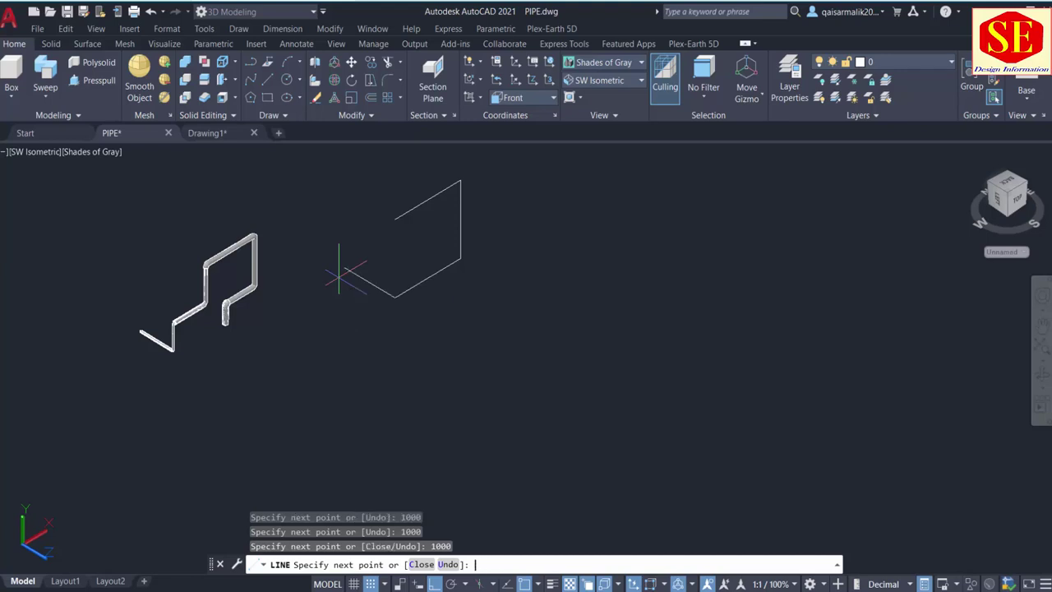
click(395, 219)
key(Escape)
Add a diagonal line from the square's corner, plus vertical and diagonal lines from its top edge
scroll(490, 251, up, 2)
key(Return)
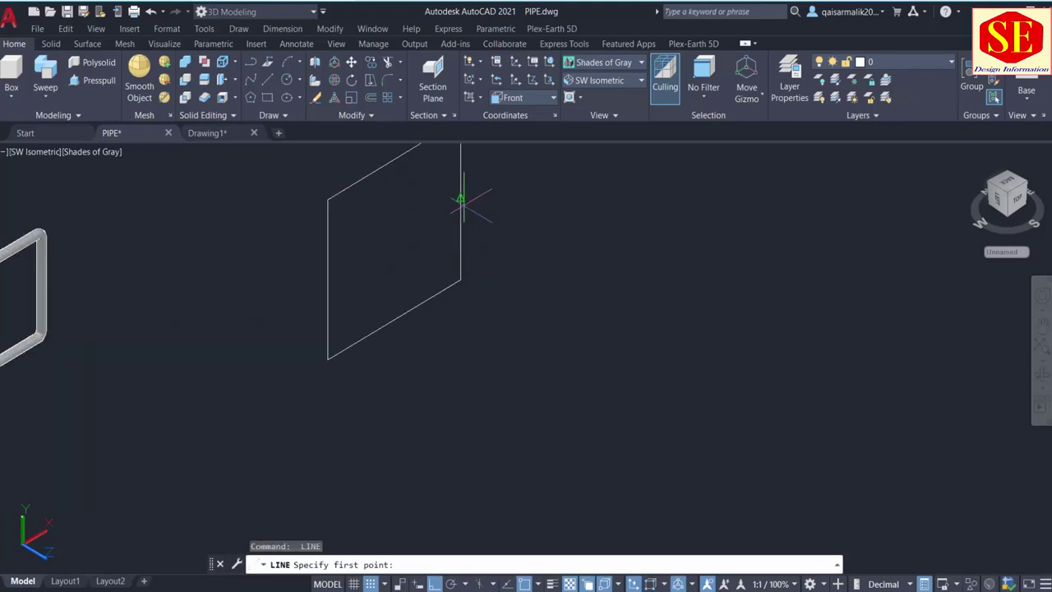
click(460, 198)
click(236, 332)
key(Escape)
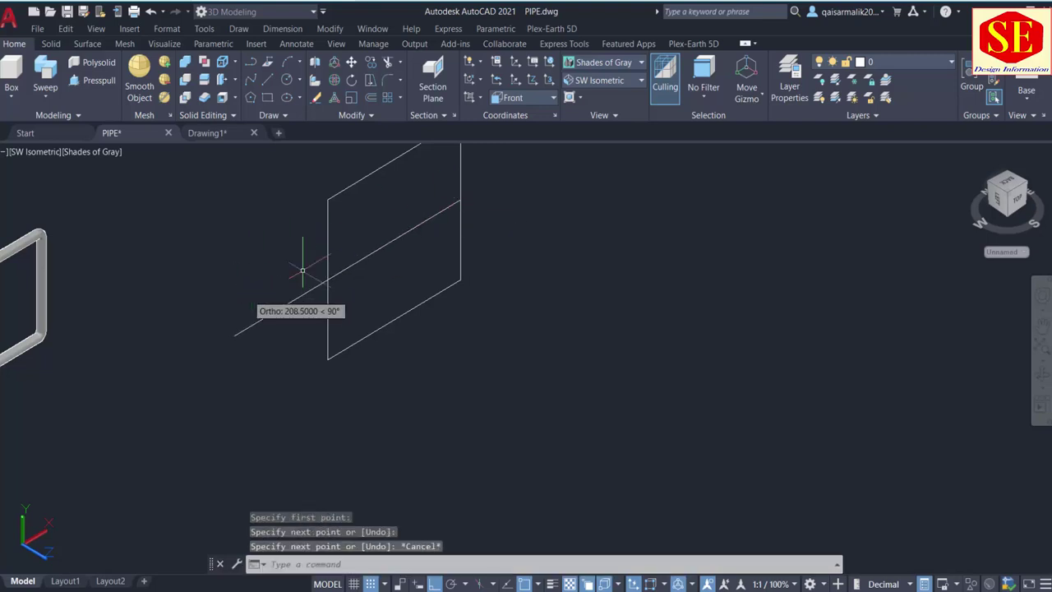
middle_drag(302, 269, 303, 294)
key(Return)
click(392, 182)
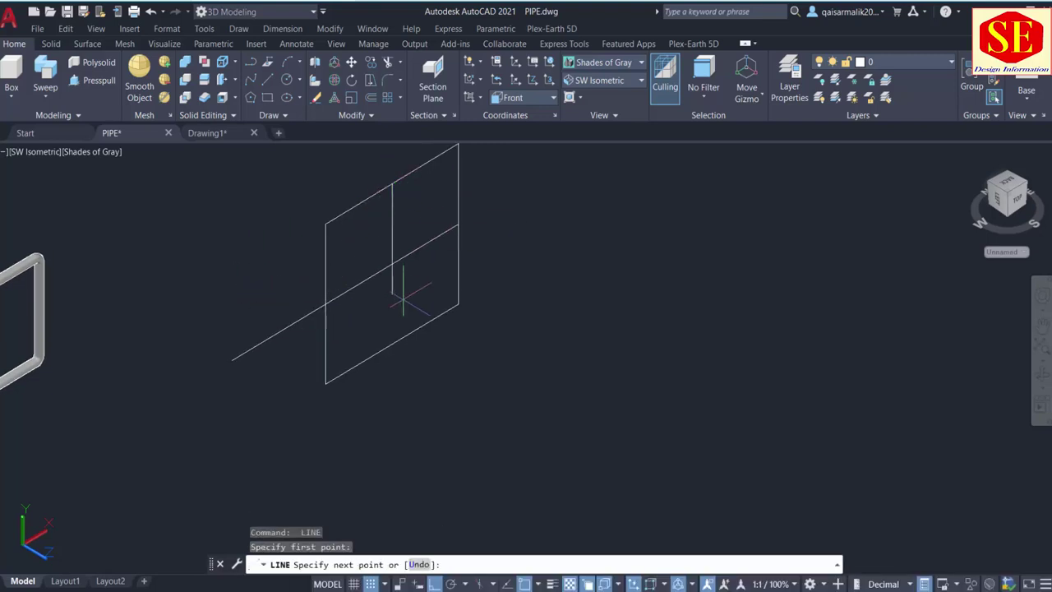
click(431, 503)
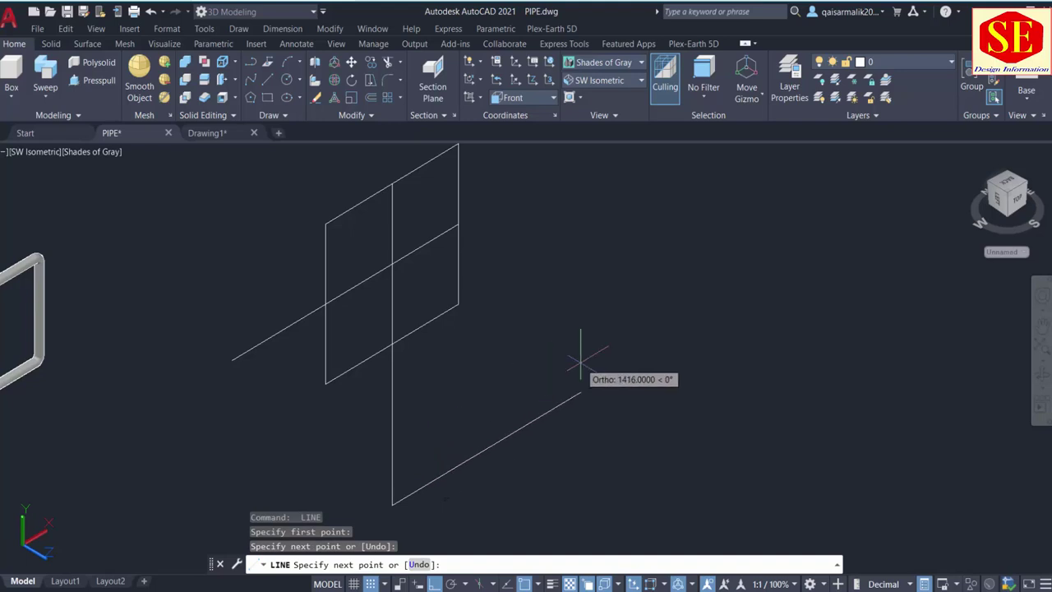
click(764, 280)
key(Escape)
scroll(627, 357, down, 2)
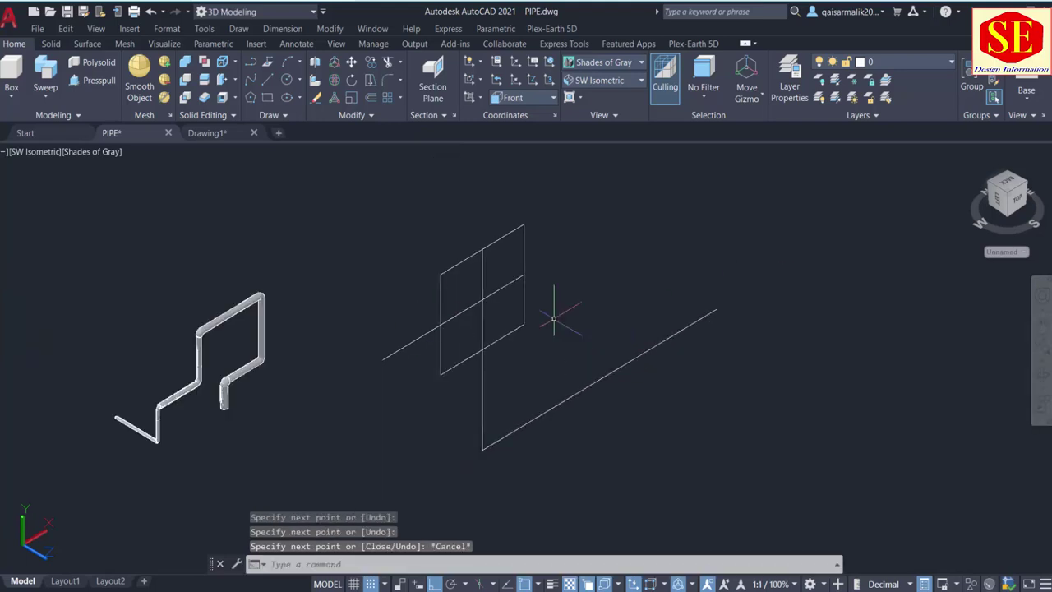
scroll(518, 315, up, 2)
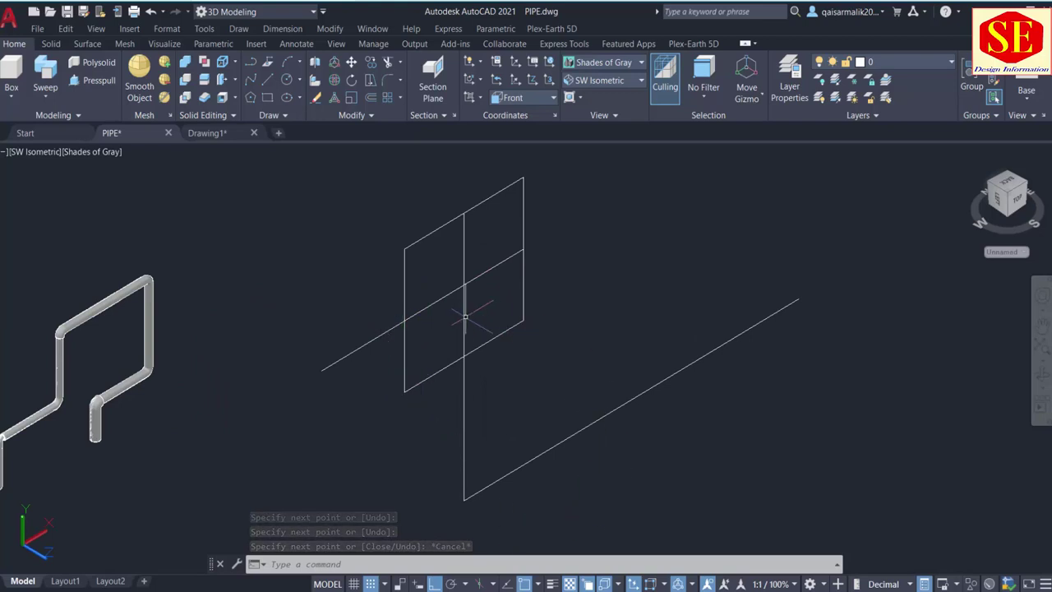
Align the UCS to Left and draw radius 20 and 25 circles at the long inclined line's free end
click(533, 100)
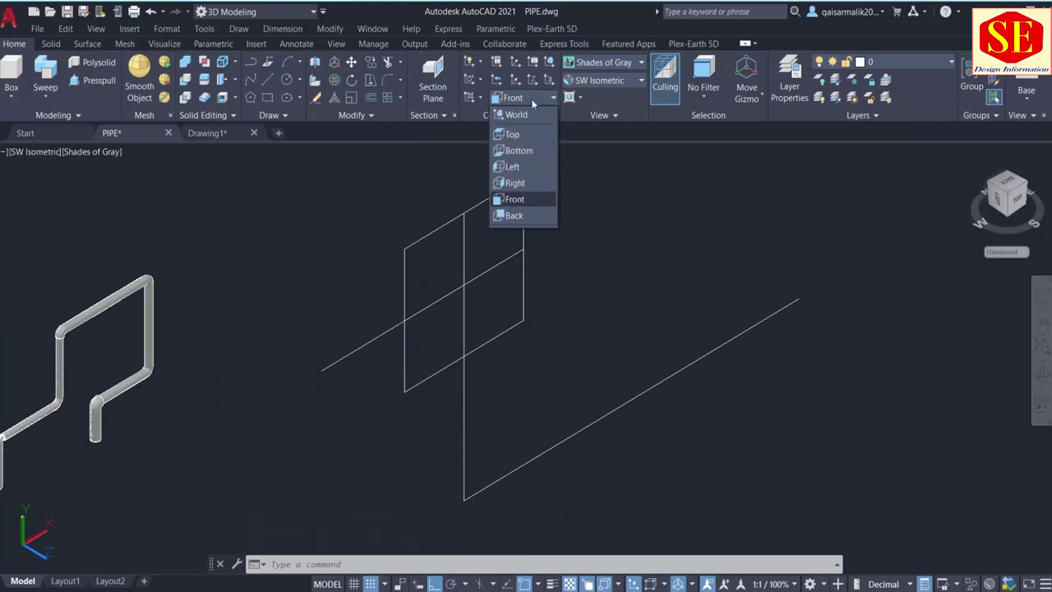
click(528, 177)
text(c)
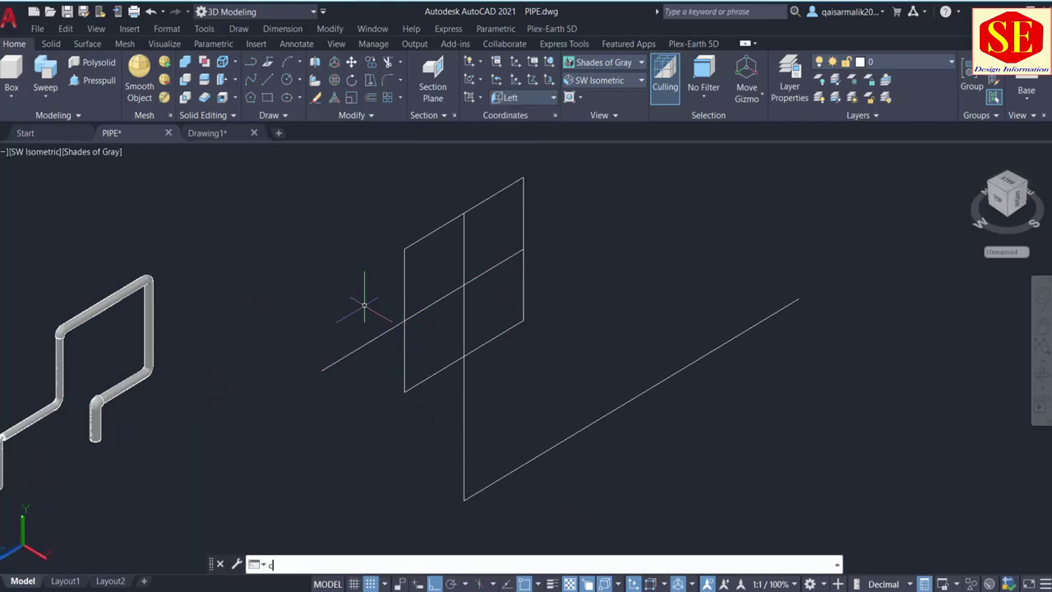
key(Return)
click(320, 370)
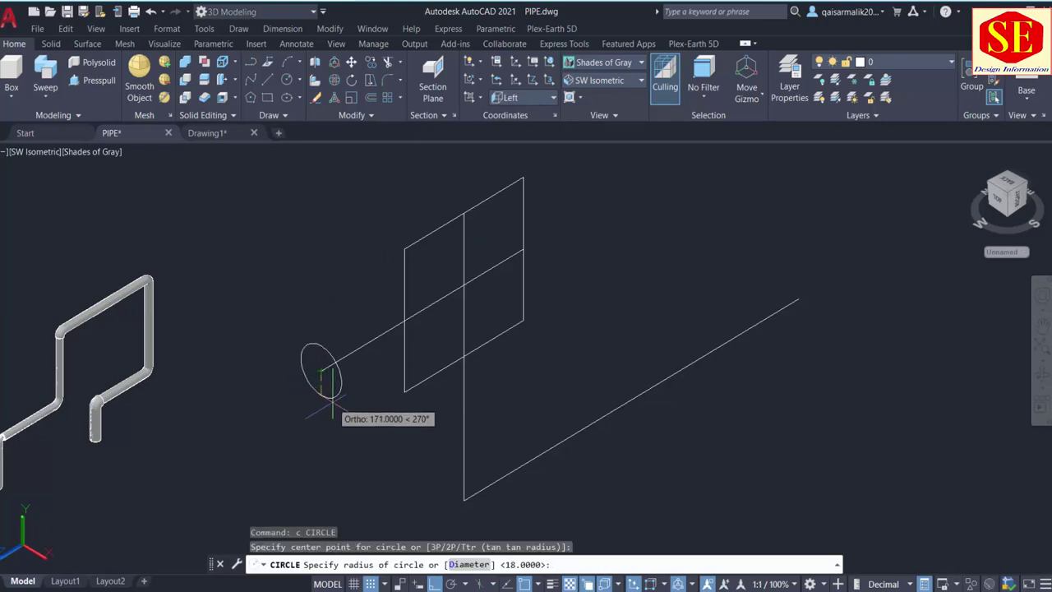
text(20)
key(Return)
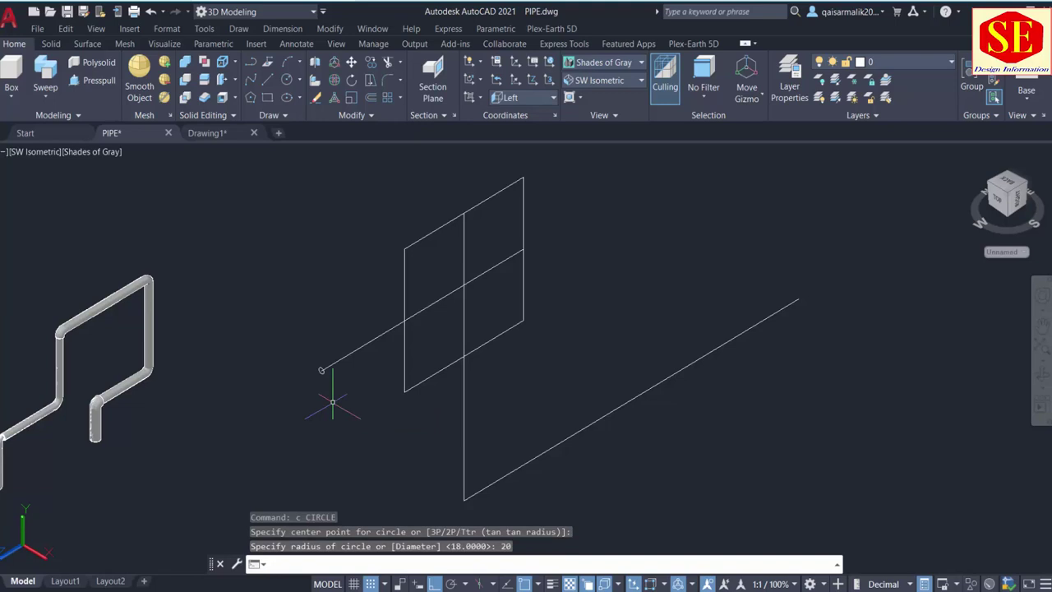
scroll(336, 383, up, 3)
scroll(345, 399, up, 2)
key(Return)
click(344, 403)
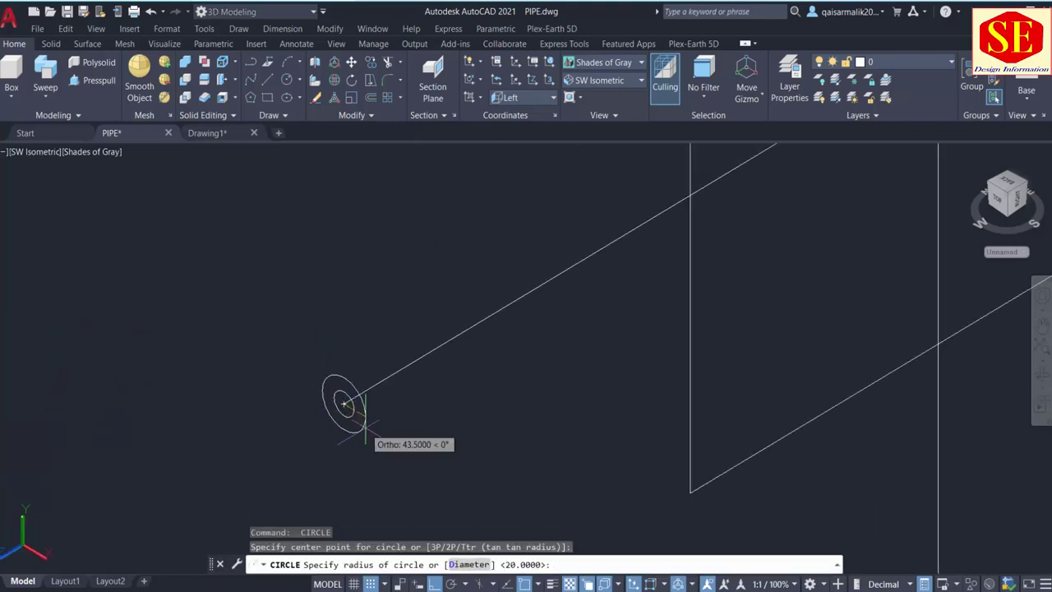
text(25)
key(Return)
scroll(428, 396, down, 3)
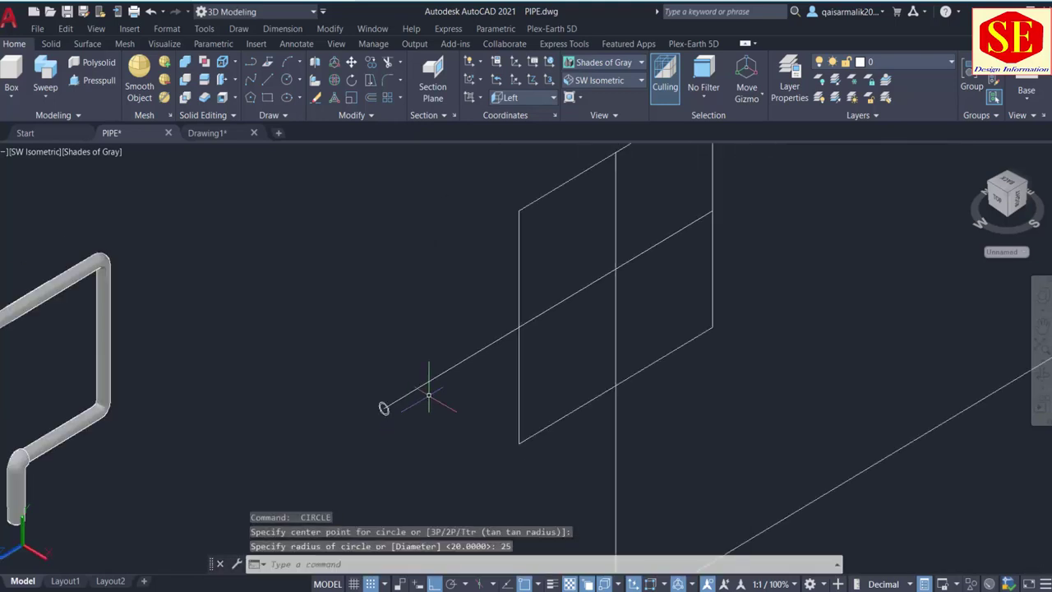
Draw radius 20 and 25 concentric circles at the top of the left vertical line
key(Return)
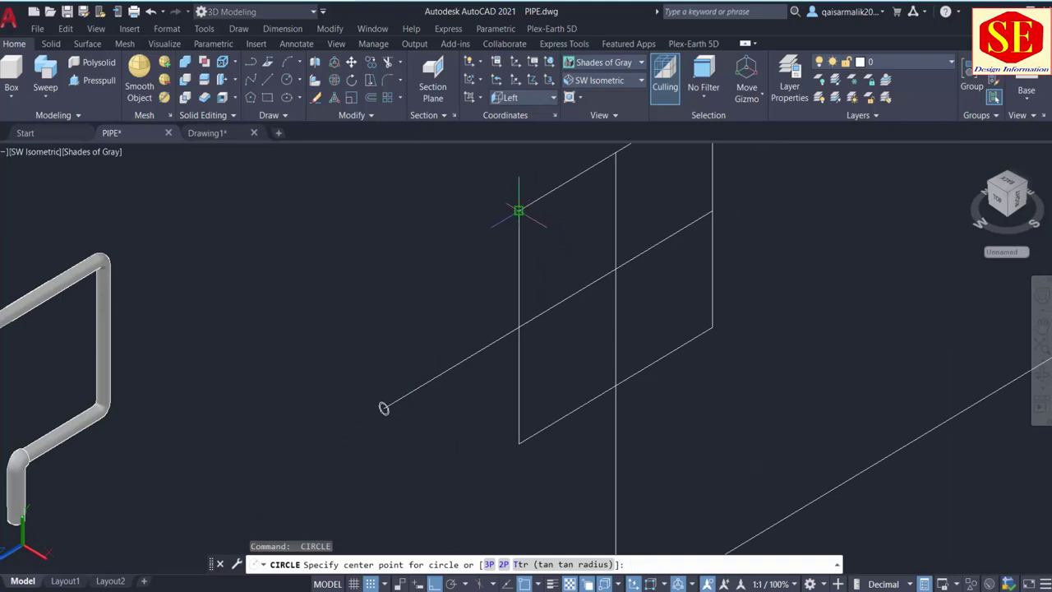
click(519, 211)
text(5)
key(Return)
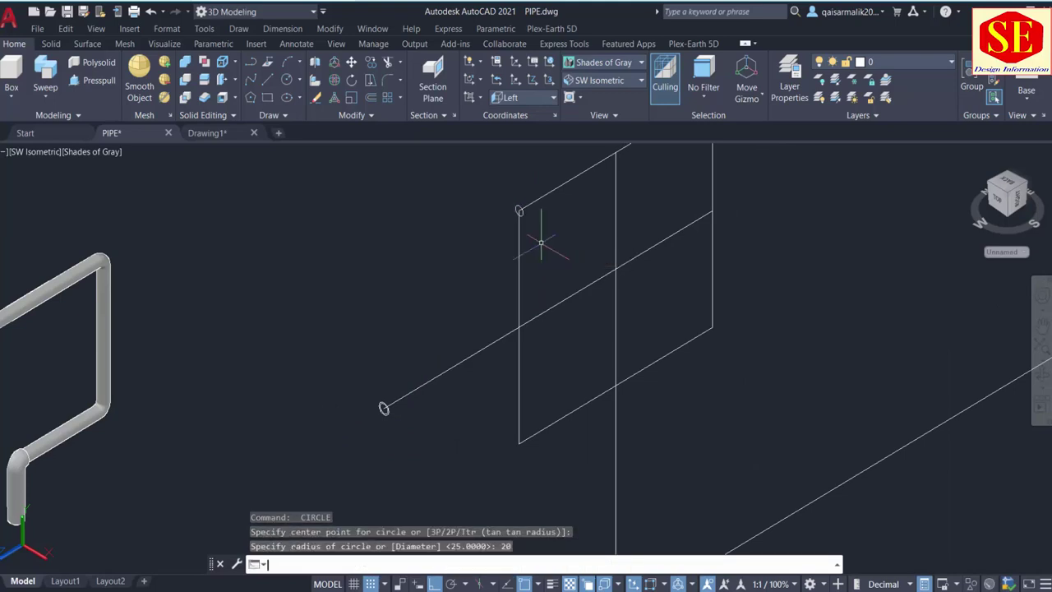
scroll(521, 207, up, 3)
key(Return)
click(514, 219)
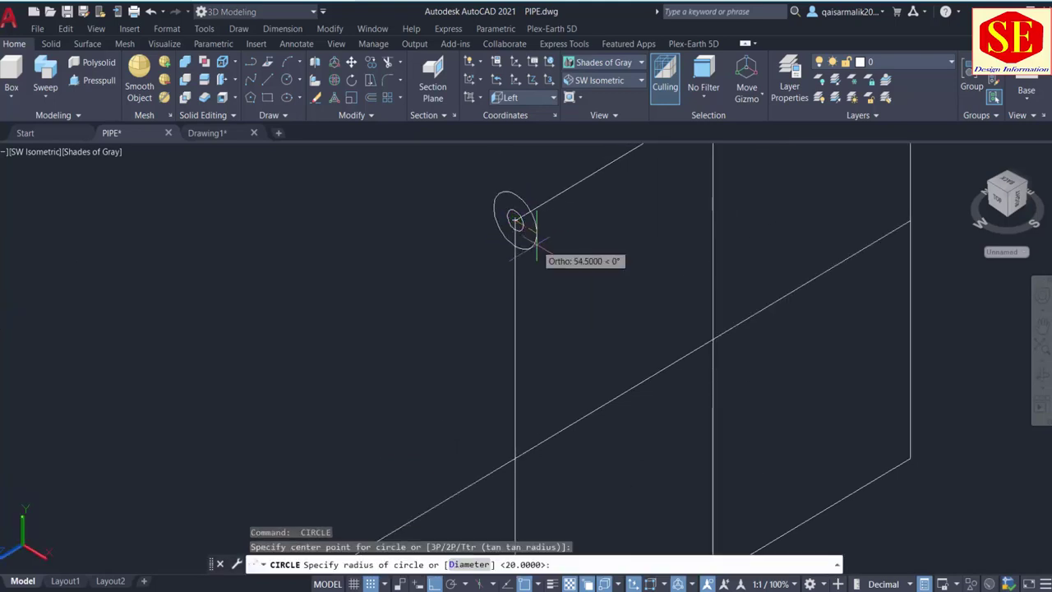
text(25)
key(Return)
scroll(535, 235, down, 2)
middle_drag(535, 235, 476, 237)
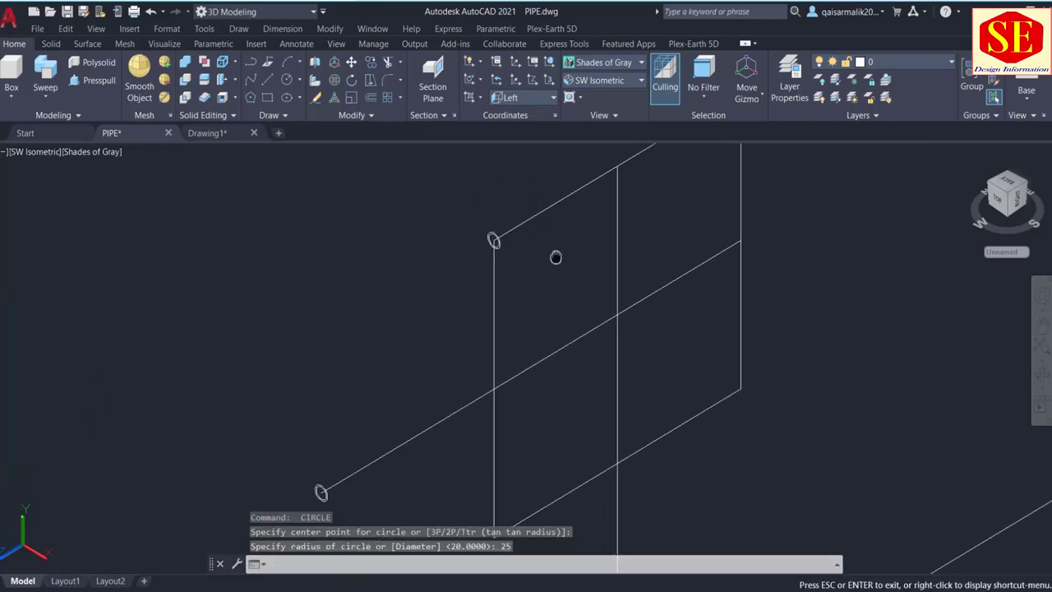
scroll(477, 237, down, 2)
Align the UCS to Bottom and draw radius 20 and 25 circles at the inner vertical line's top
click(525, 98)
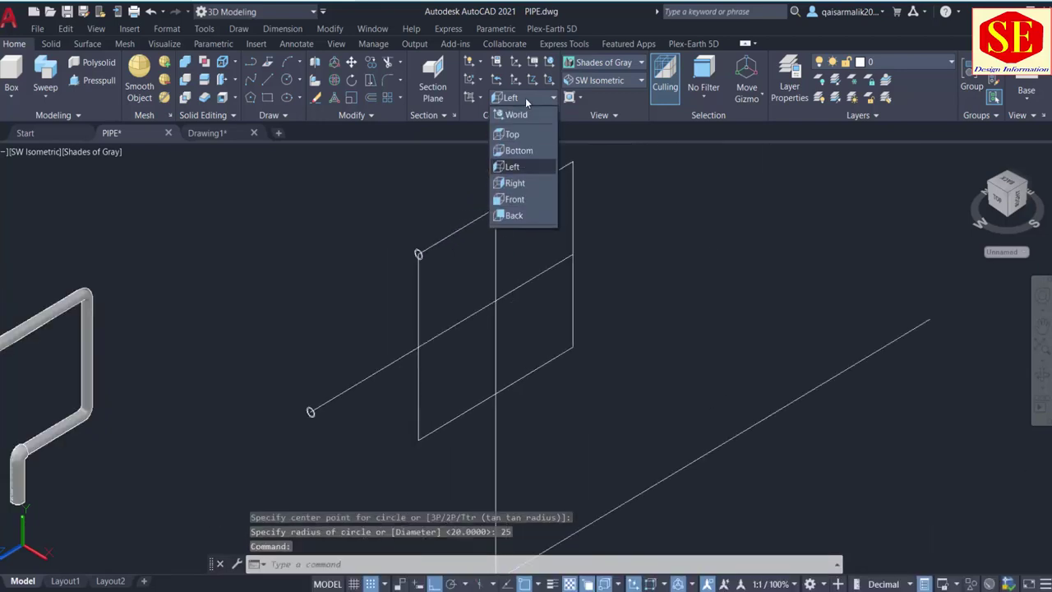
click(525, 151)
text(c)
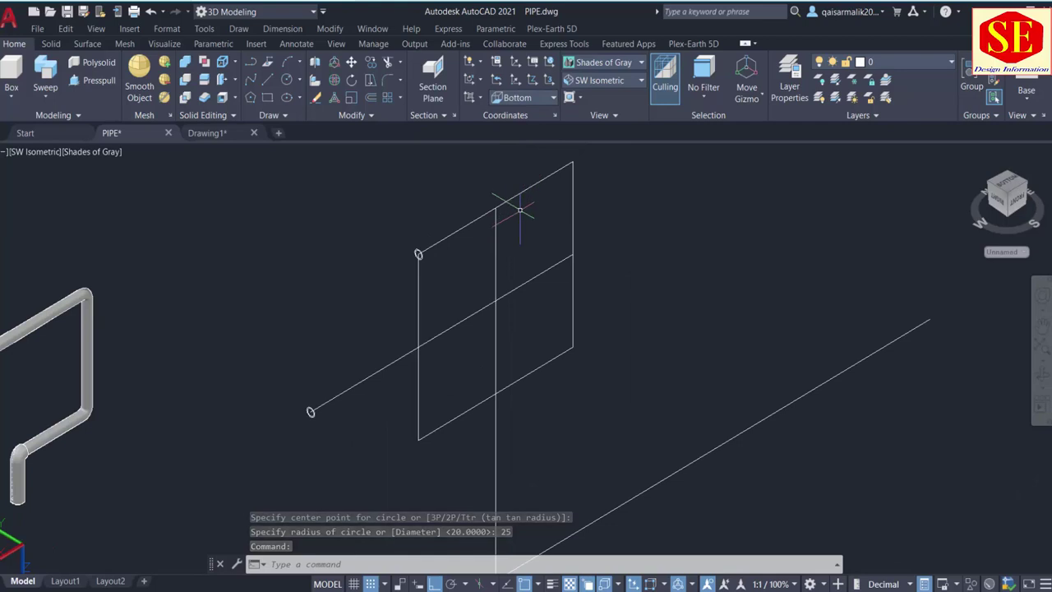
key(Return)
click(500, 204)
text(20)
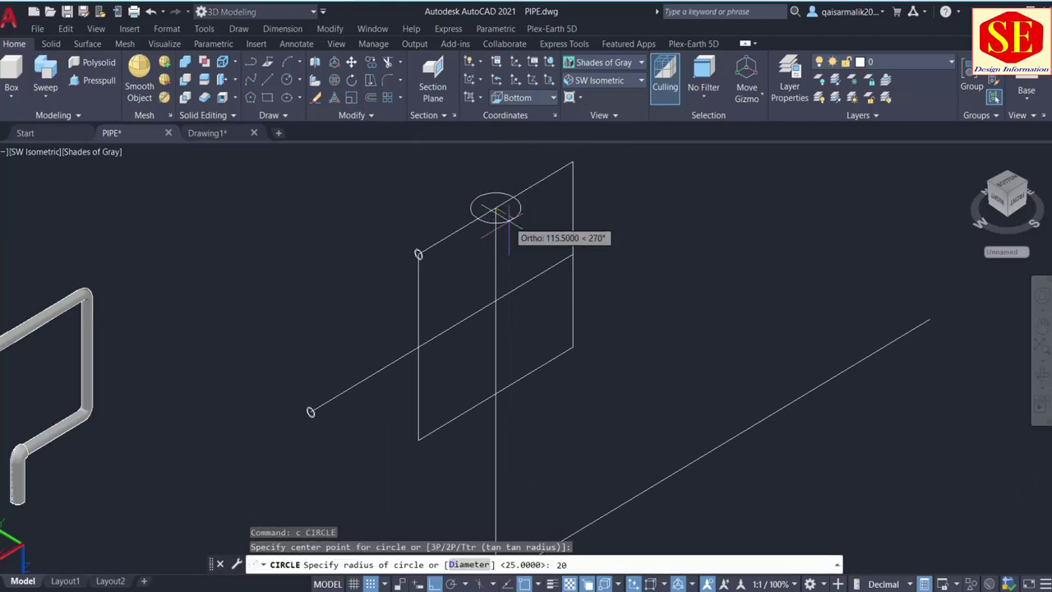
key(Return)
scroll(509, 221, up, 6)
key(Return)
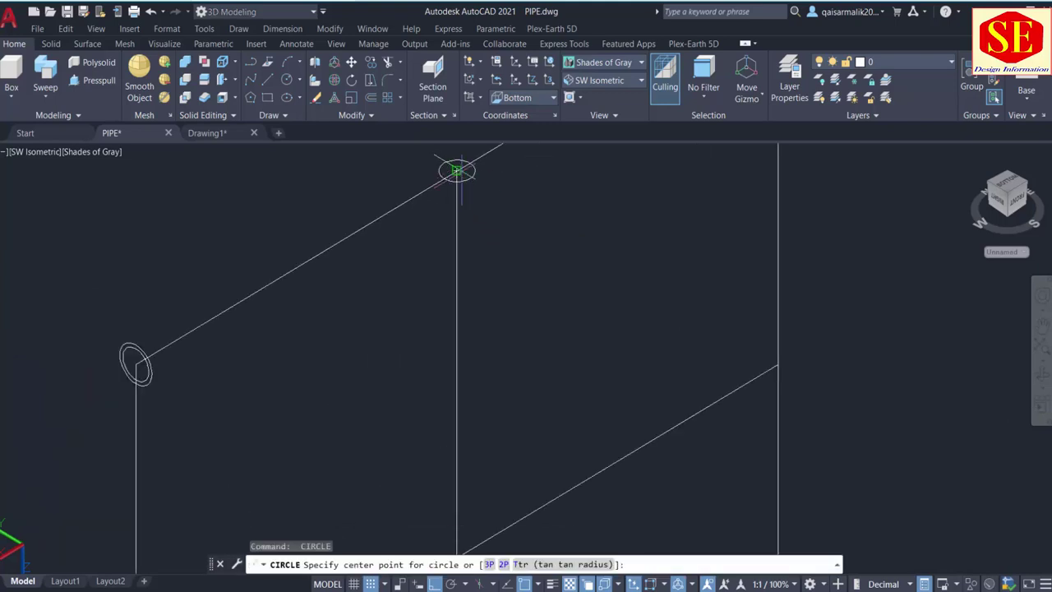
click(457, 170)
text(25)
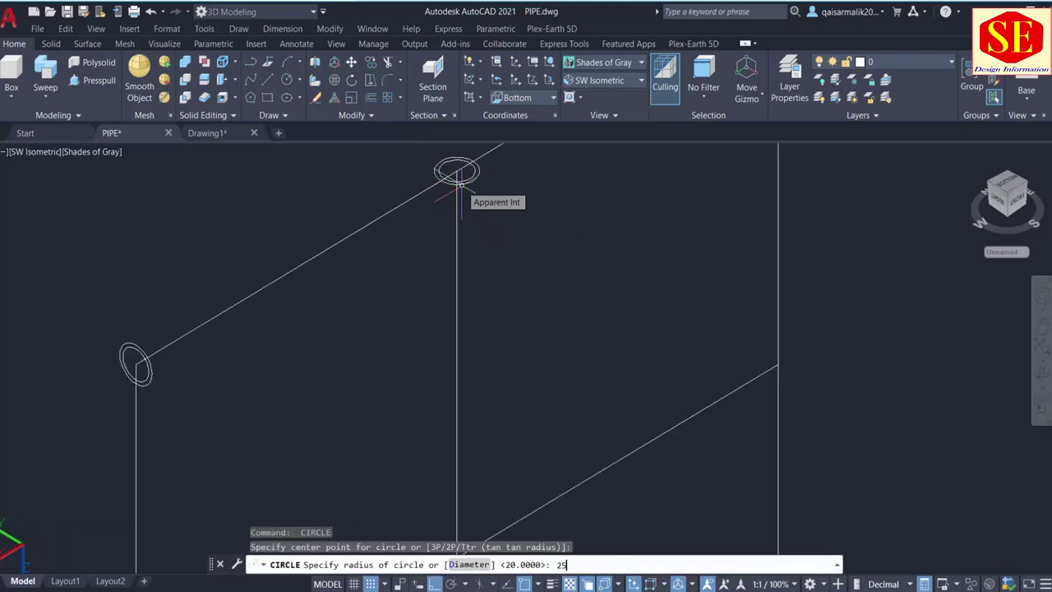
key(Return)
scroll(528, 244, down, 3)
scroll(598, 284, down, 3)
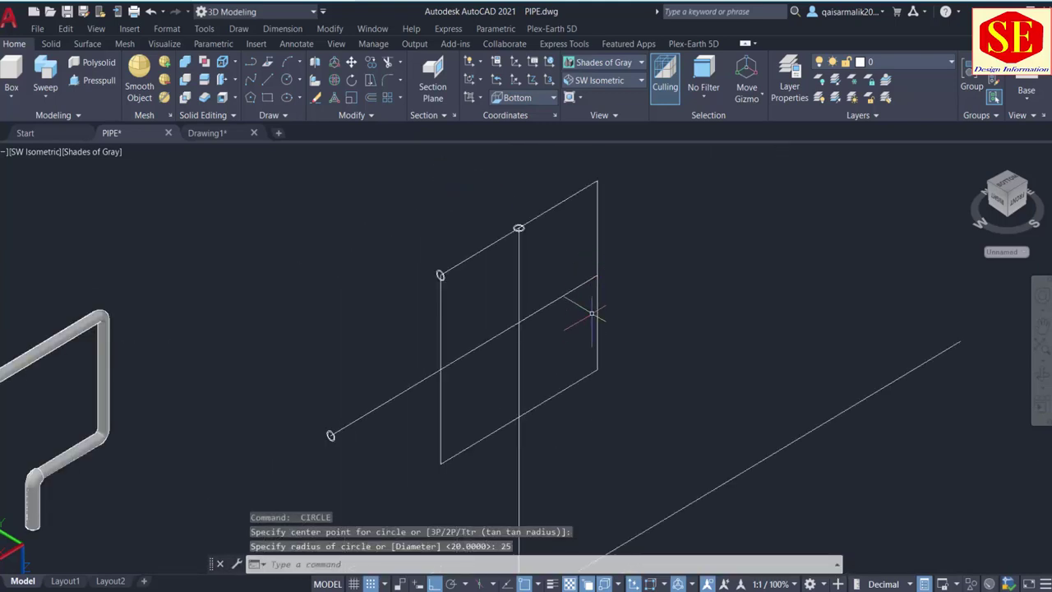
scroll(576, 271, down, 2)
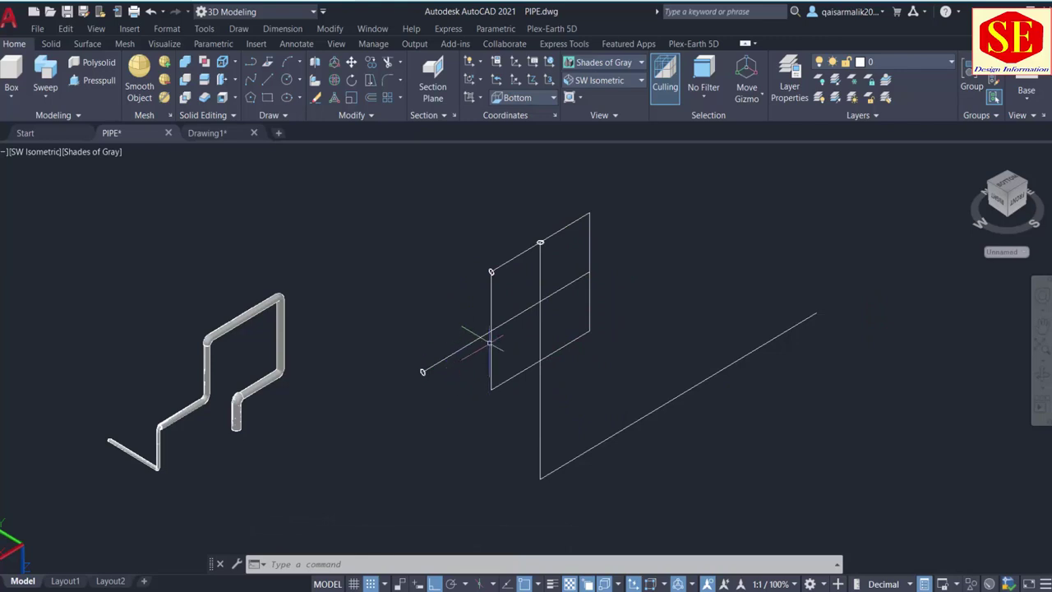
scroll(497, 283, up, 2)
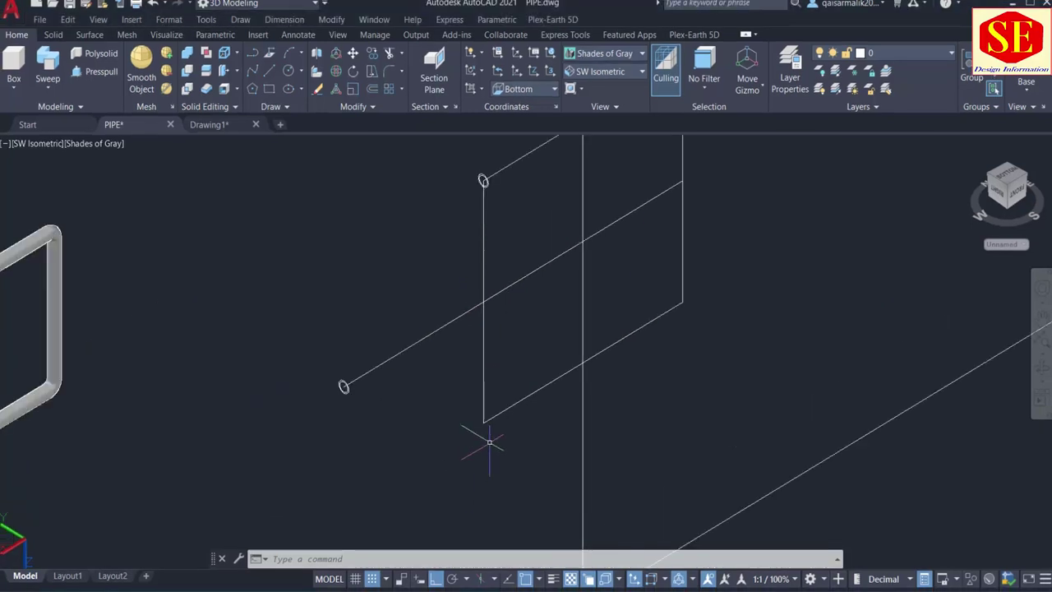
Draw radius 20 and 25 concentric circles at the bottom of the left vertical line
text(c)
key(Return)
click(483, 423)
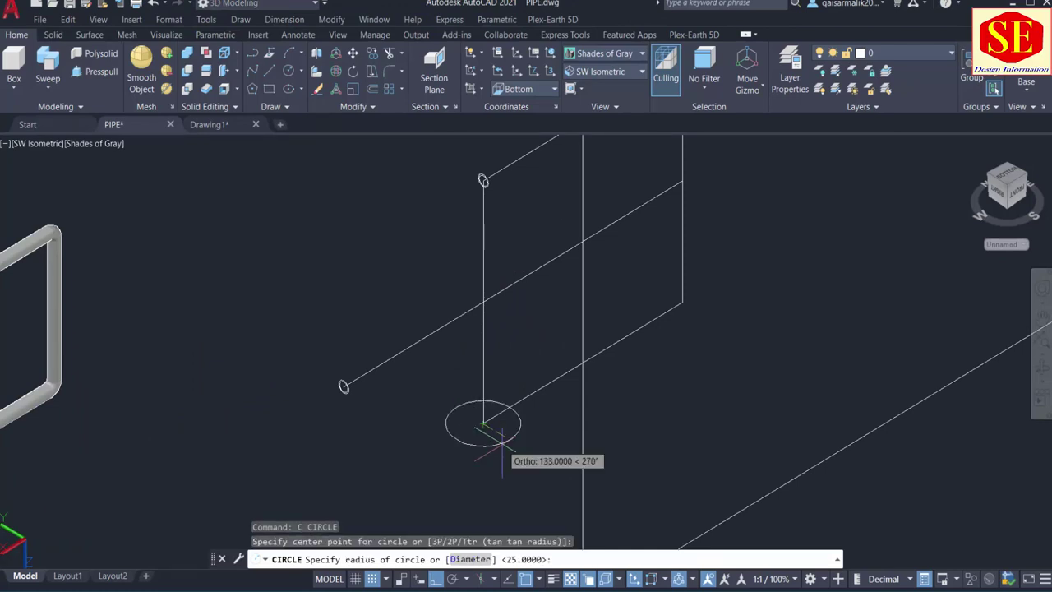
key(Return)
scroll(500, 444, up, 5)
key(Return)
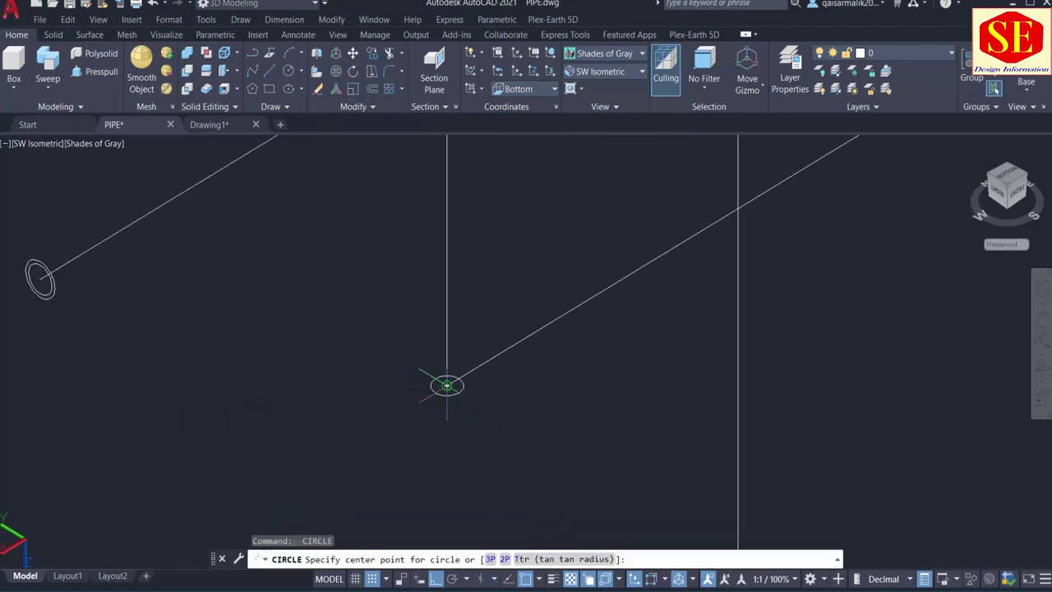
click(446, 386)
text(25)
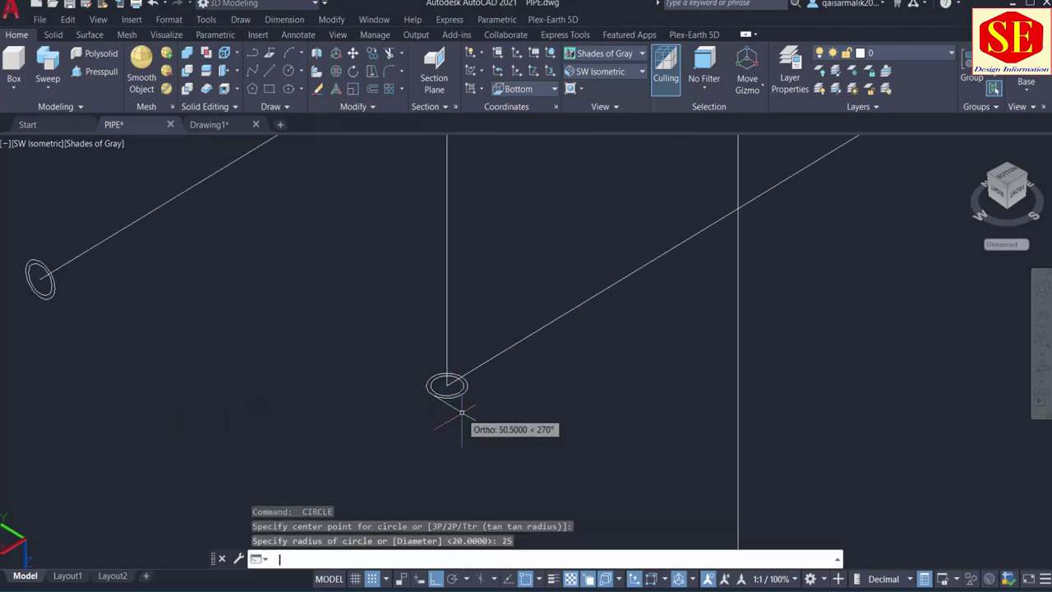
key(Return)
scroll(469, 421, down, 3)
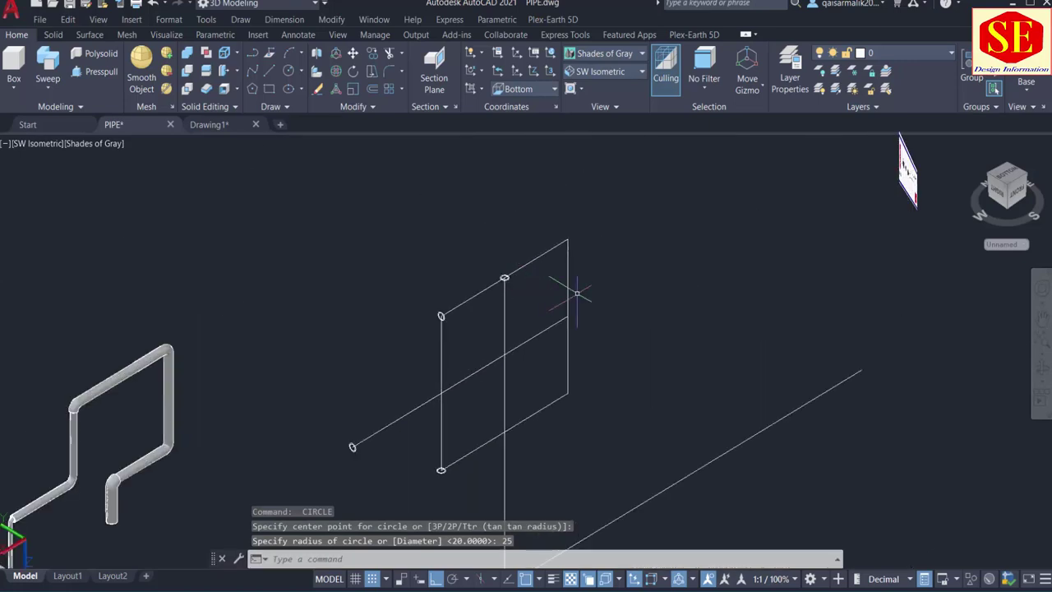
middle_drag(572, 288, 528, 294)
Fillet the frame's top-right and bottom-right corners with a radius of 100
text(f)
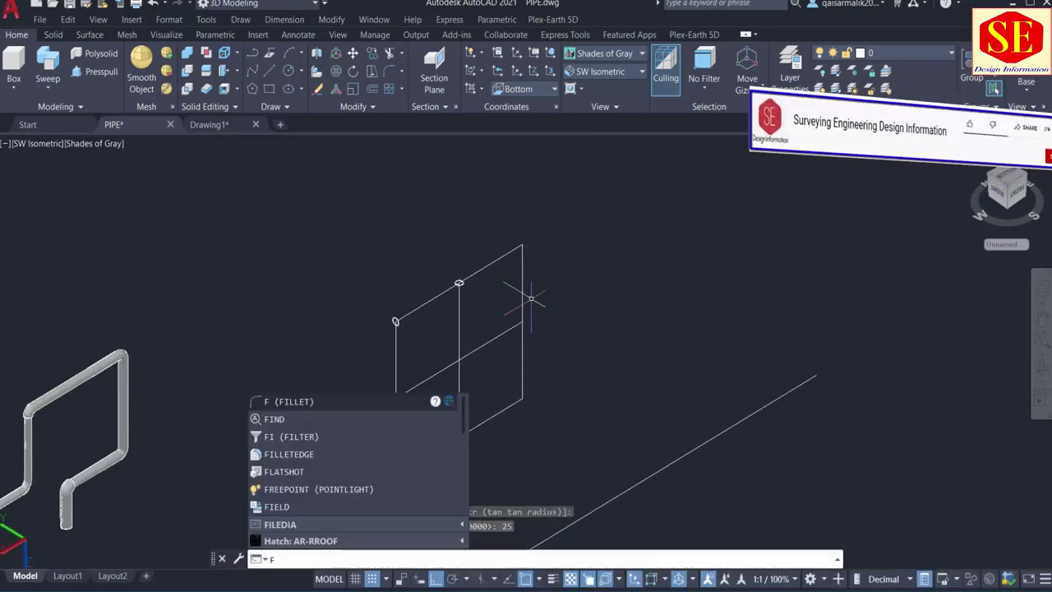
key(Return)
click(444, 292)
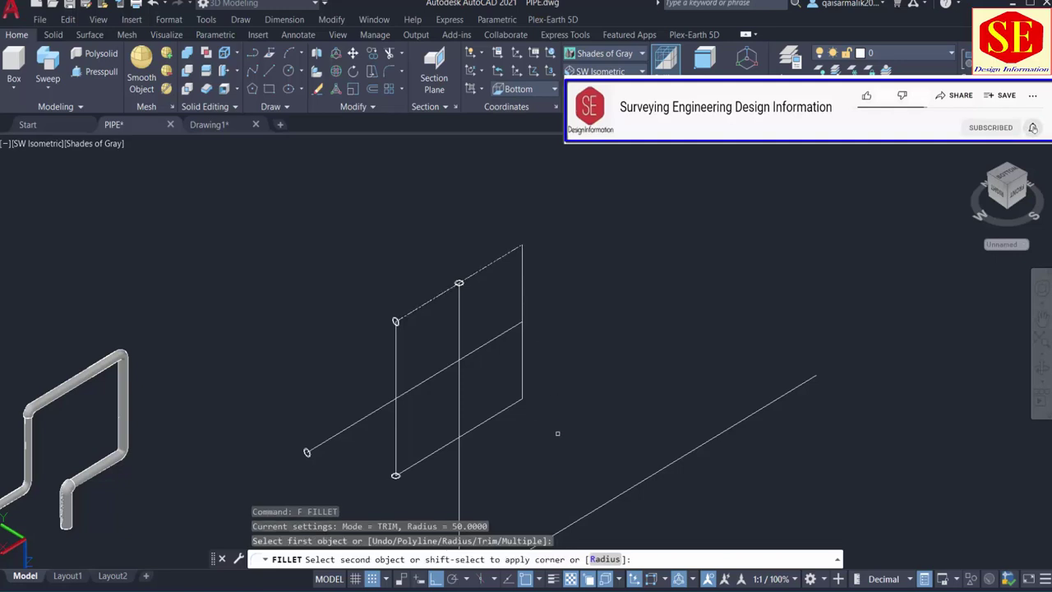
key(Escape)
text(f)
key(Return)
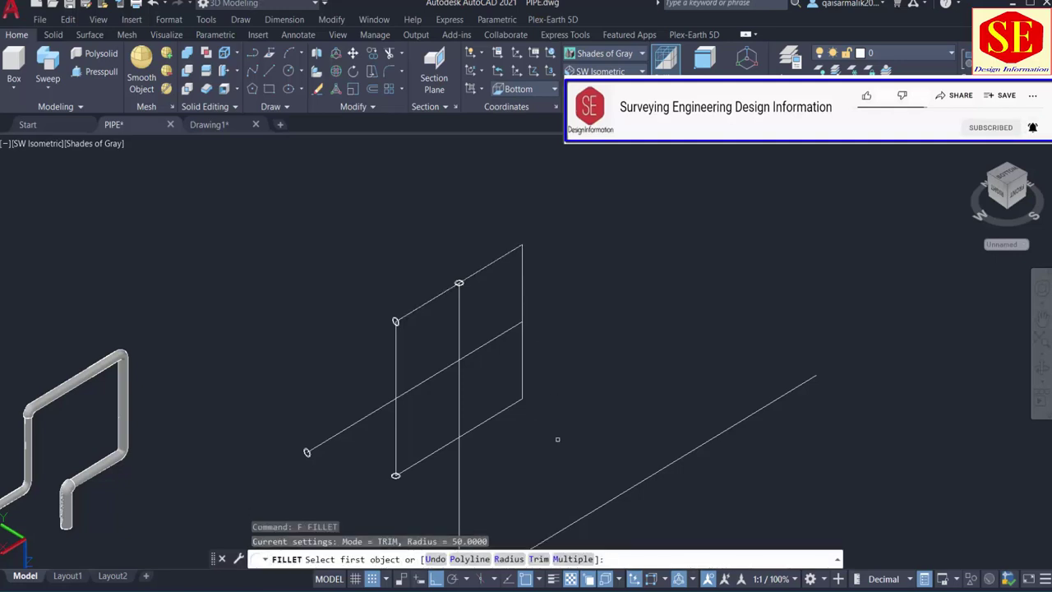
key(Return)
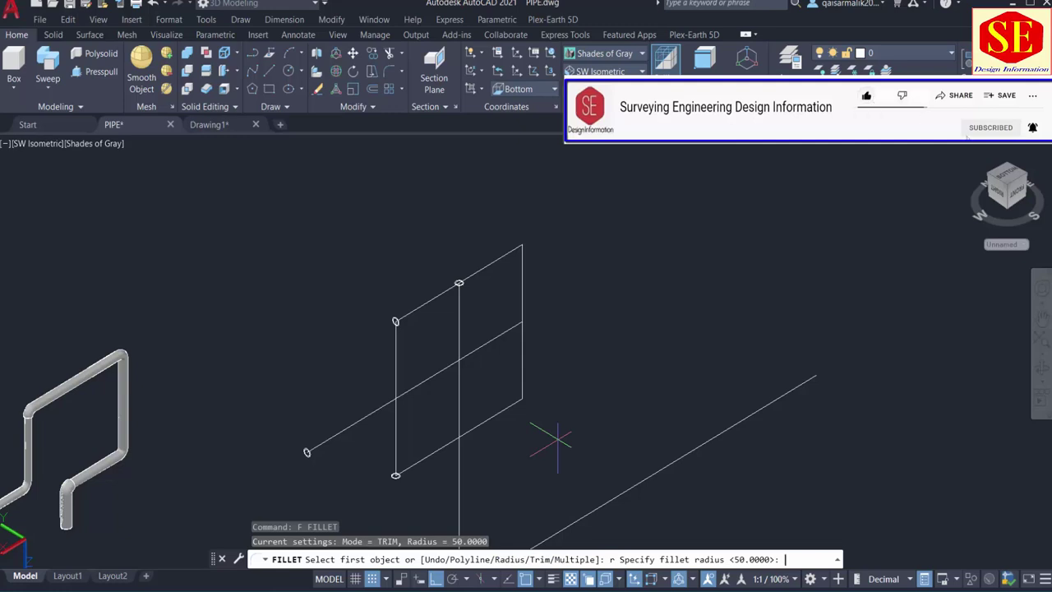
text(00)
key(Return)
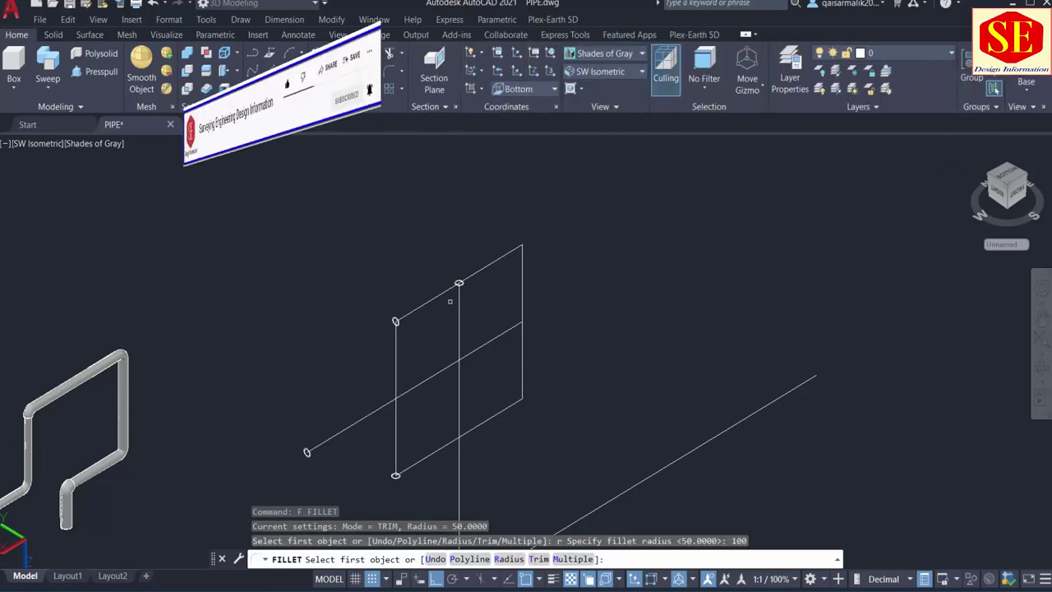
click(495, 258)
click(519, 274)
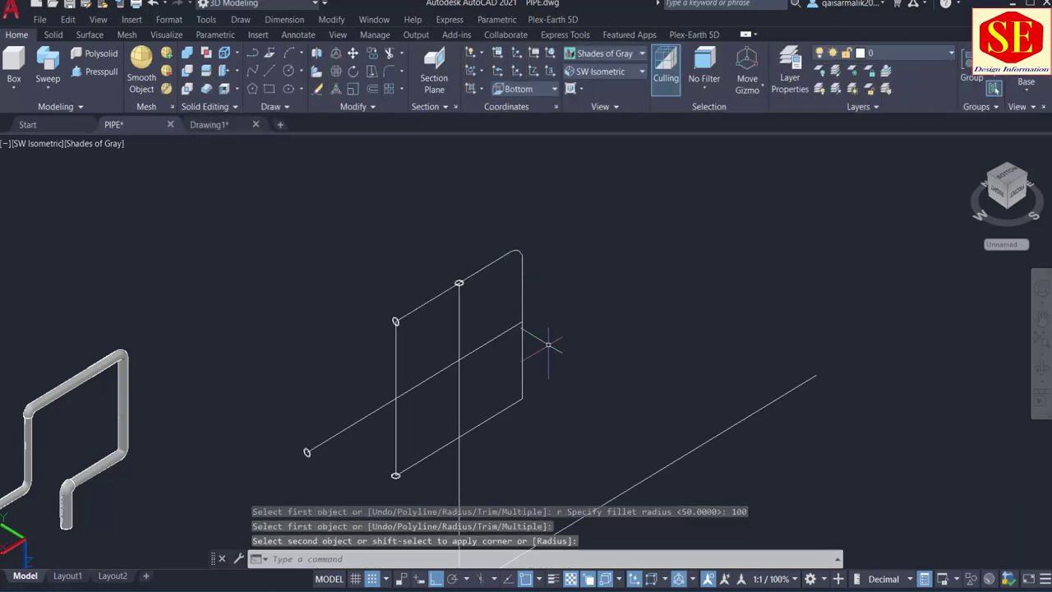
scroll(542, 401, up, 2)
key(Return)
click(513, 357)
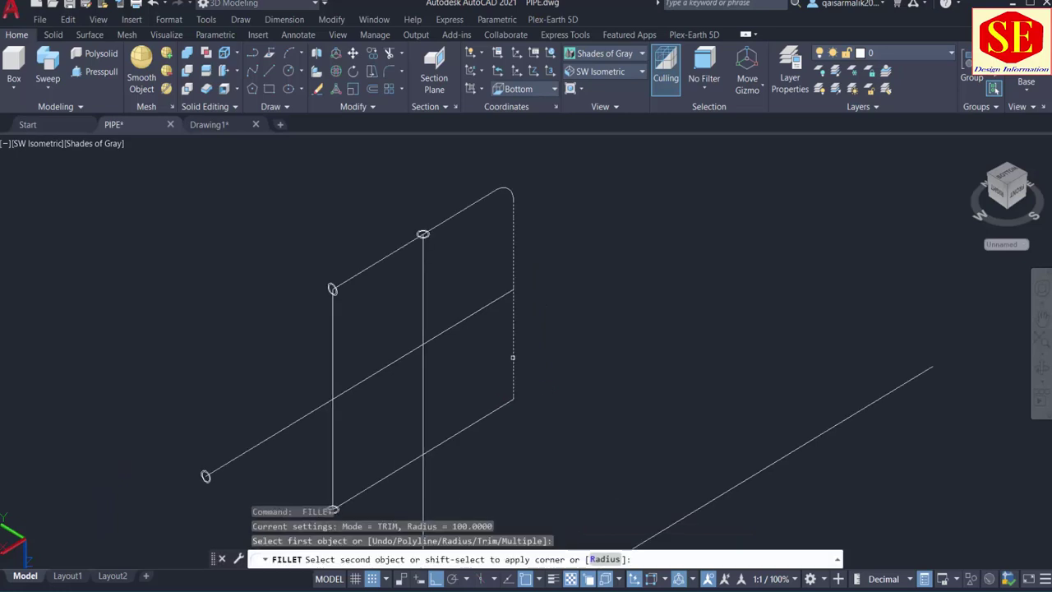
click(504, 403)
middle_drag(534, 411, 625, 335)
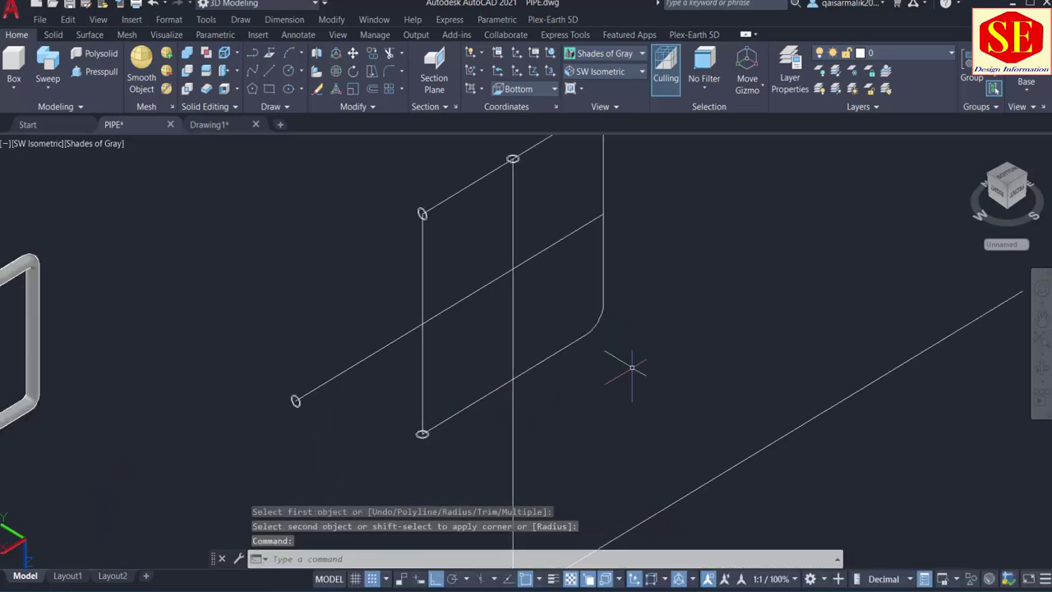
scroll(629, 371, down, 2)
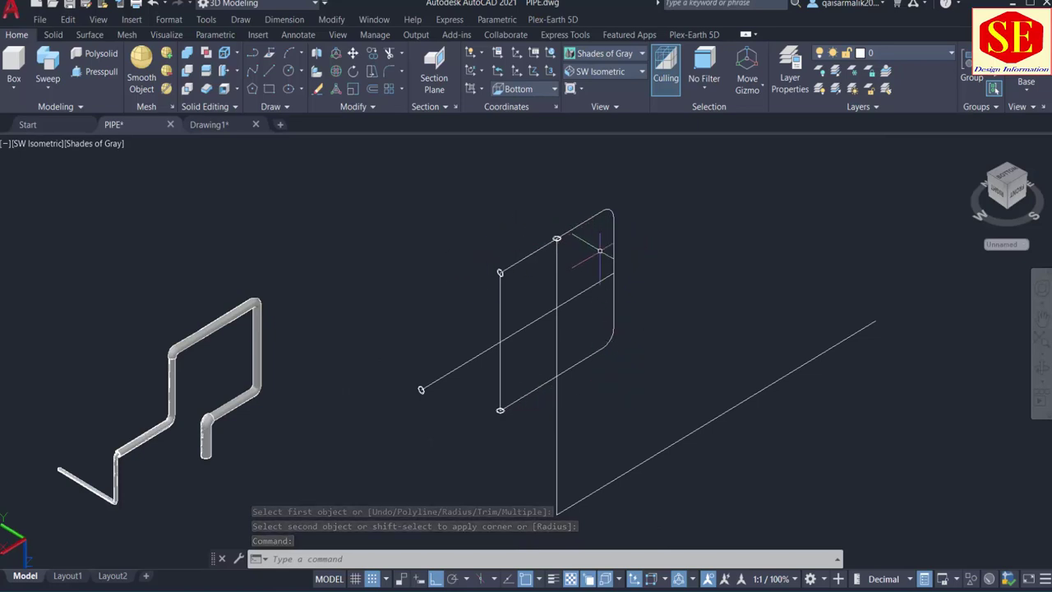
Use JOIN to merge the rail's lines and corner arcs into one spline
text(j)
key(Return)
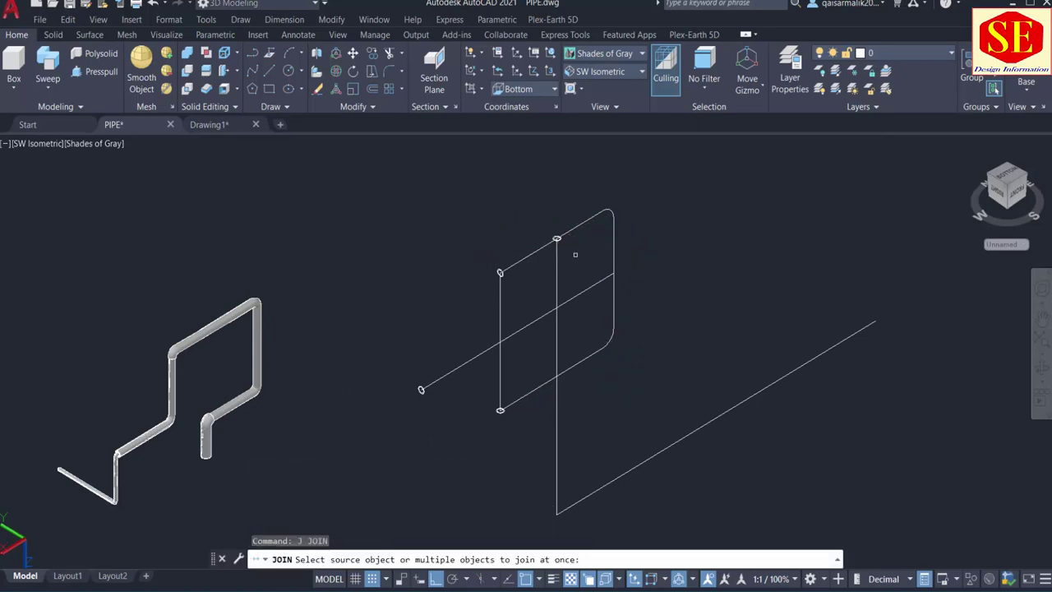
click(544, 246)
click(607, 211)
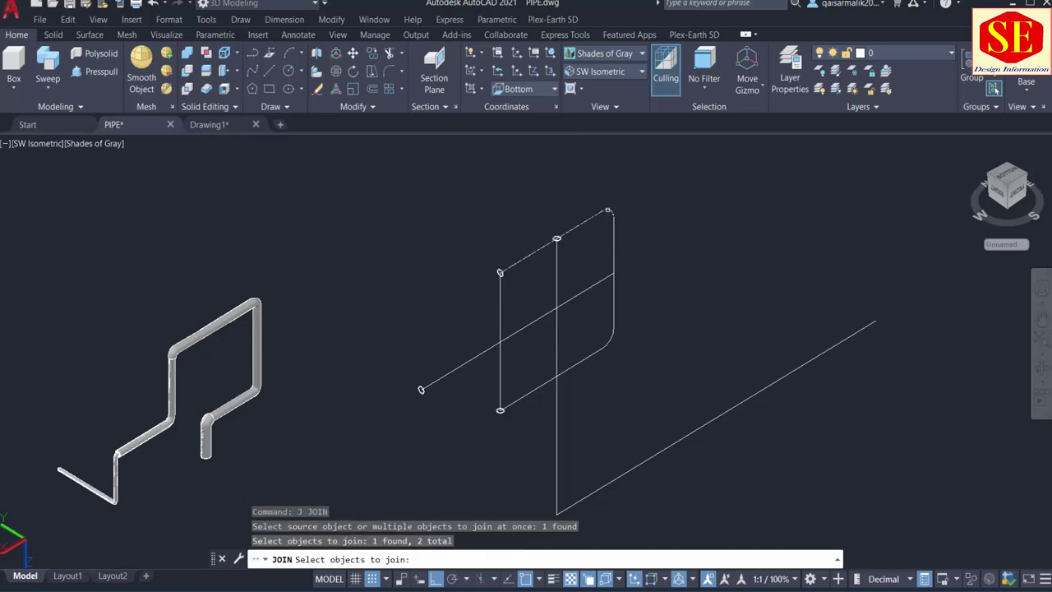
click(614, 244)
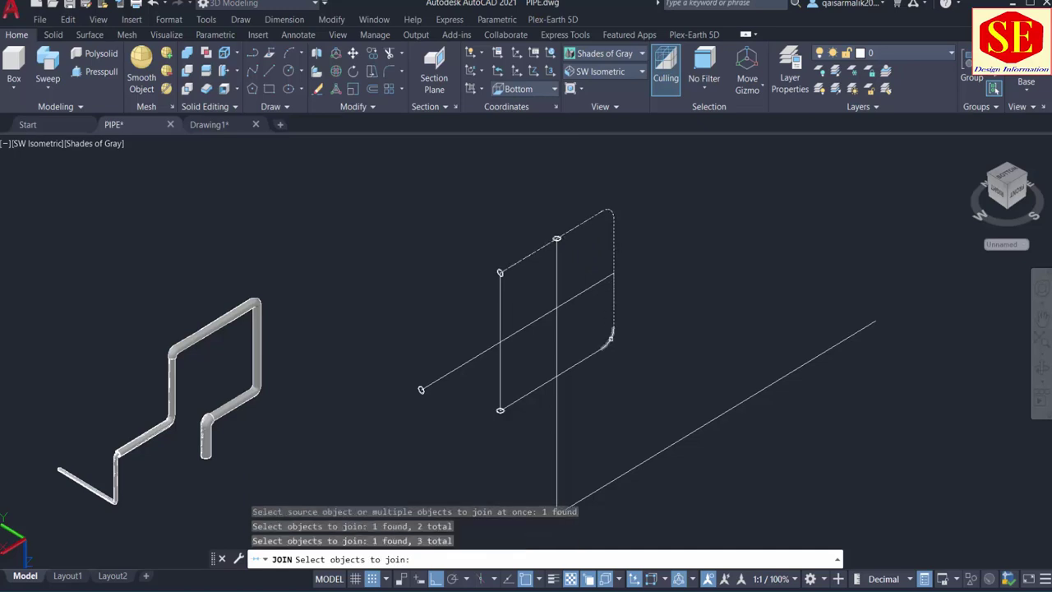
click(610, 337)
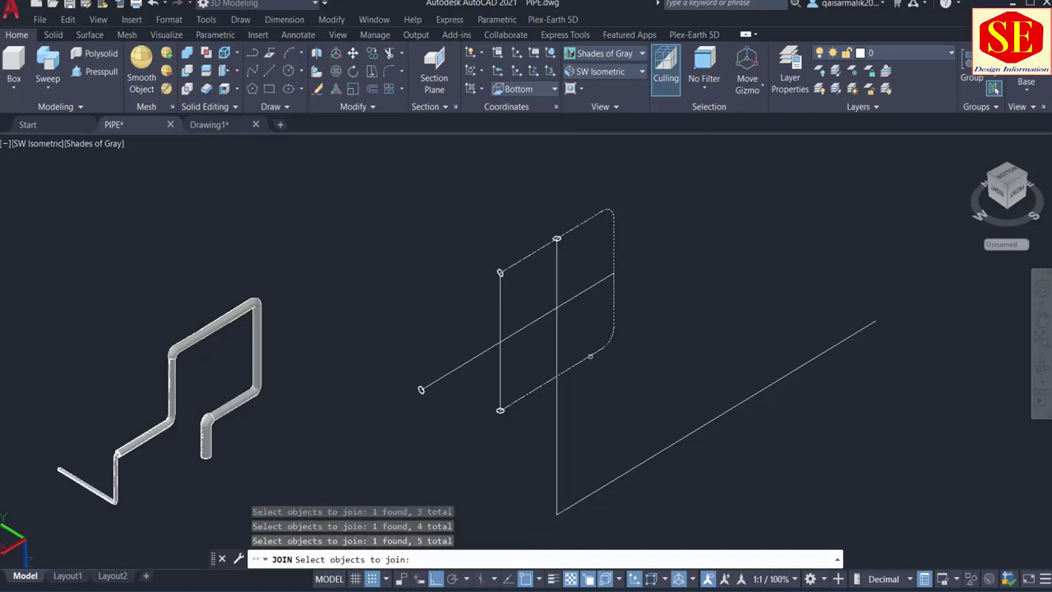
key(Return)
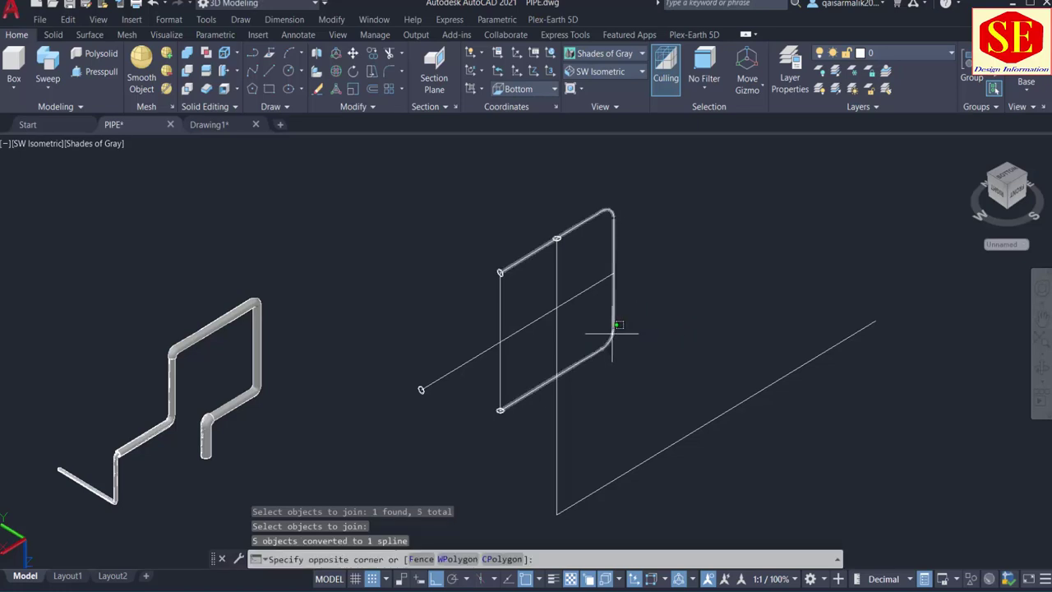
click(613, 333)
key(Escape)
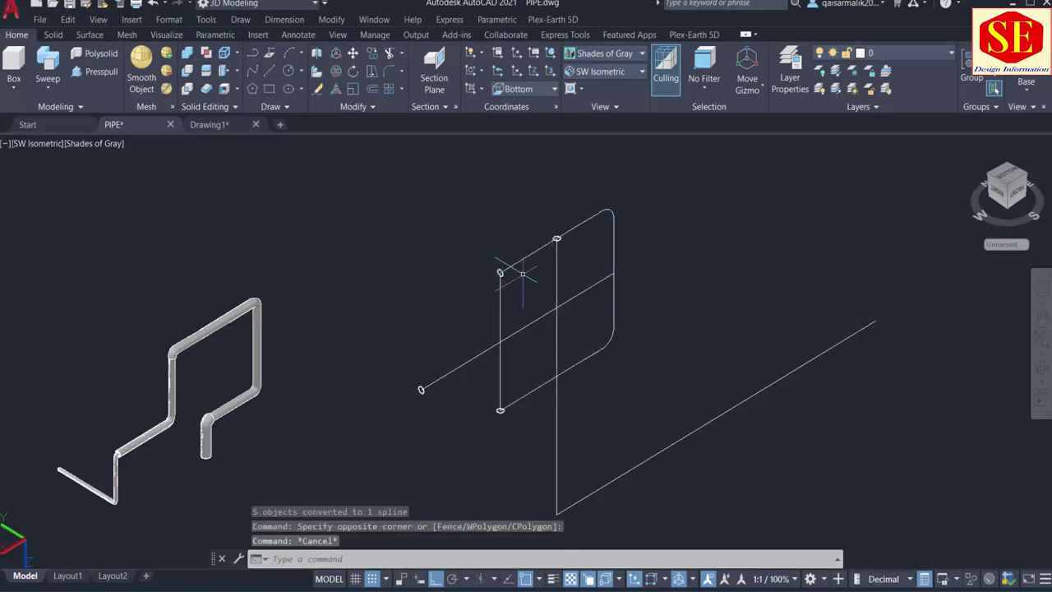
Sweep the concentric circle profiles along the rounded rail spline into a pipe
click(48, 62)
scroll(488, 270, up, 3)
scroll(548, 263, up, 3)
click(549, 263)
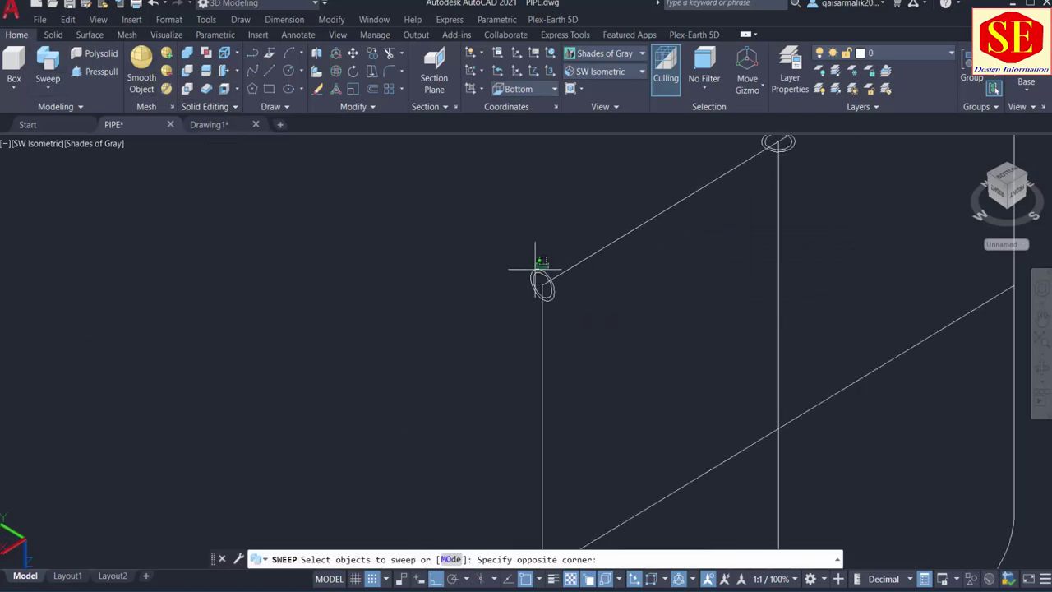
click(520, 298)
scroll(597, 286, up, 1)
right_click(597, 286)
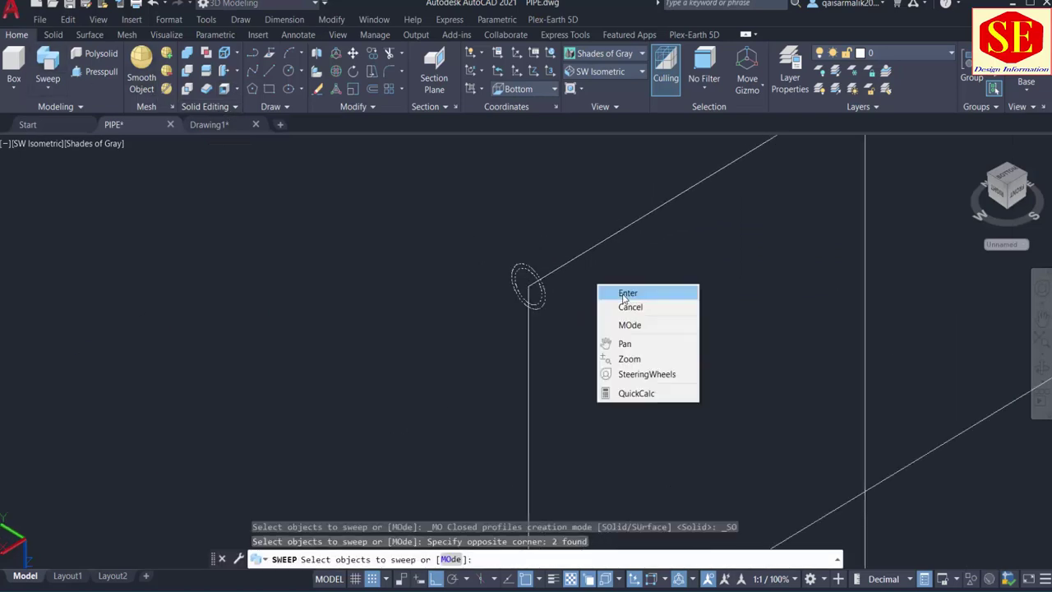
click(623, 292)
scroll(620, 288, down, 5)
click(622, 272)
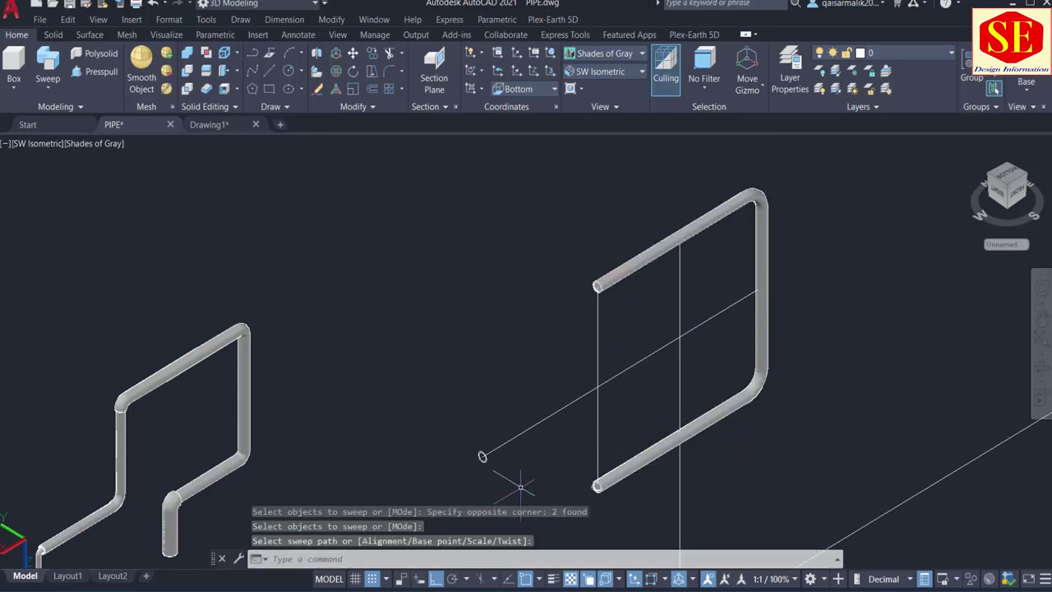
scroll(520, 488, up, 2)
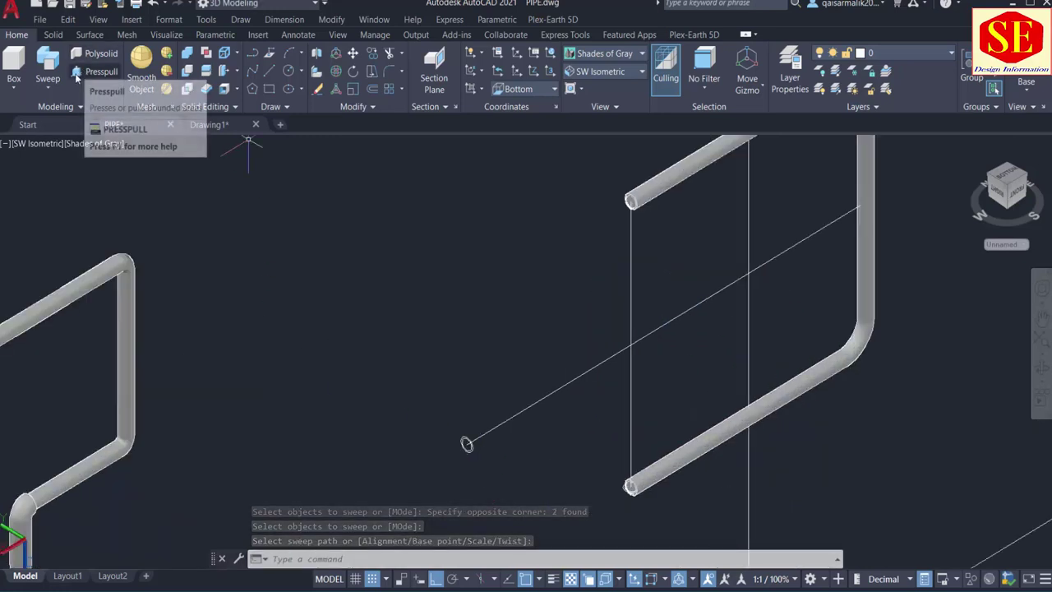
Sweep the end circles along the diagonal line and switch the visual style to 2D Wireframe
click(48, 66)
scroll(465, 450, up, 4)
click(485, 375)
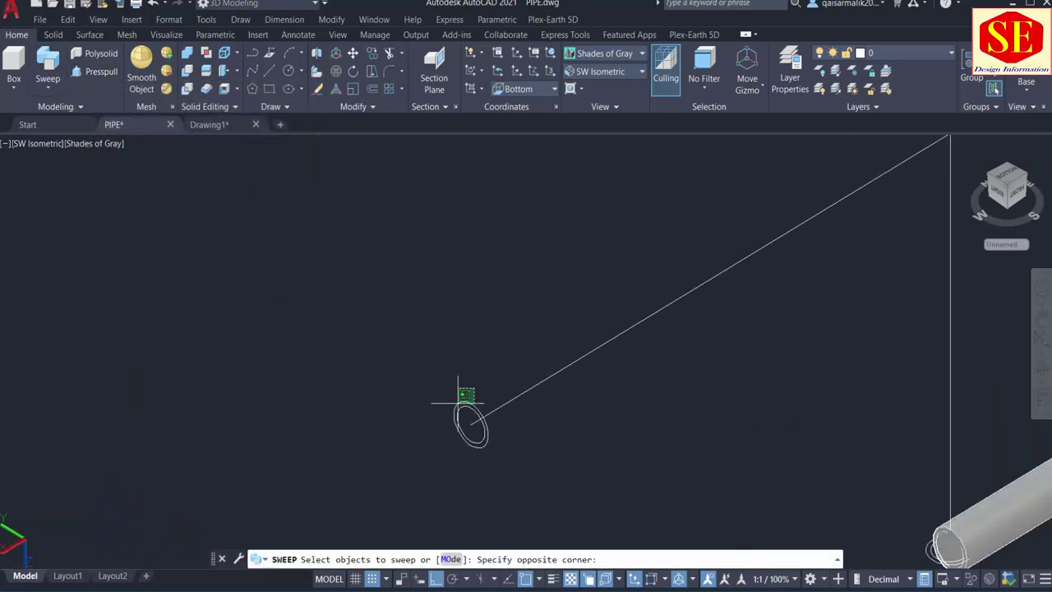
click(432, 431)
right_click(485, 359)
click(484, 286)
scroll(482, 283, down, 4)
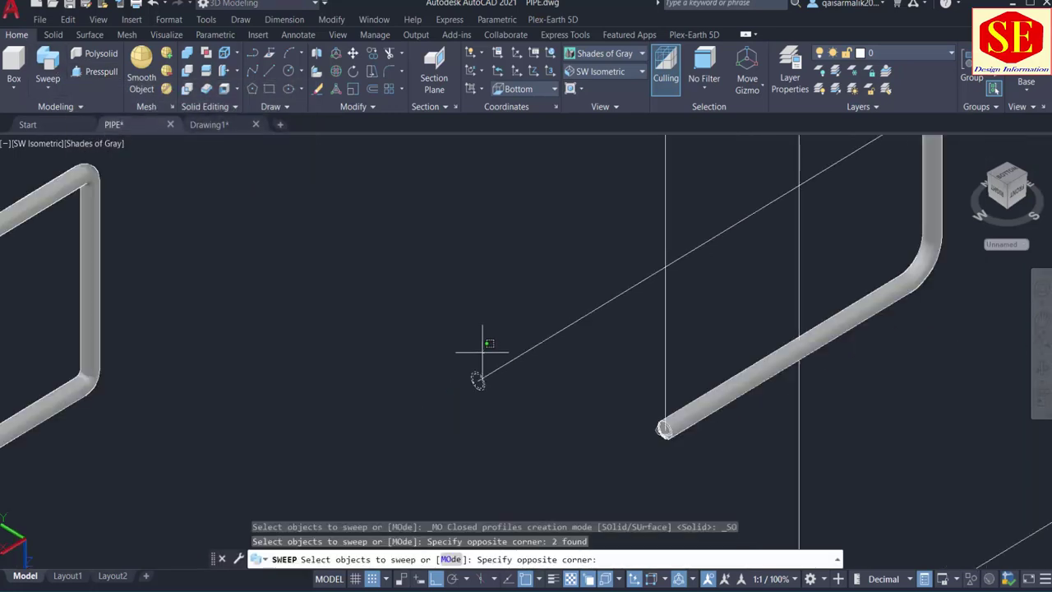
click(482, 283)
right_click(508, 342)
click(507, 342)
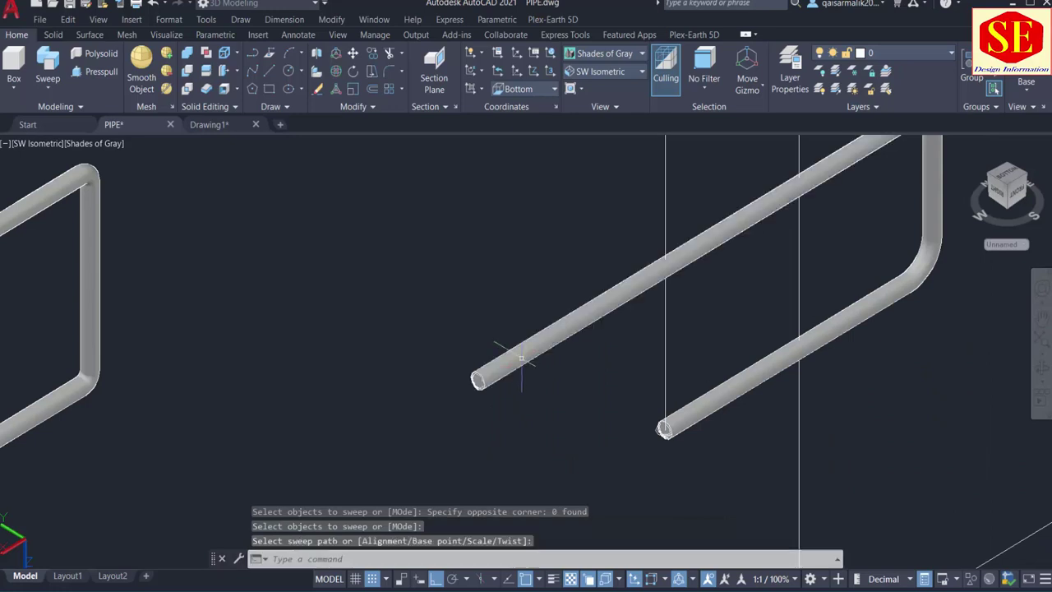
click(486, 374)
scroll(509, 400, down, 3)
scroll(624, 230, up, 1)
scroll(621, 196, up, 4)
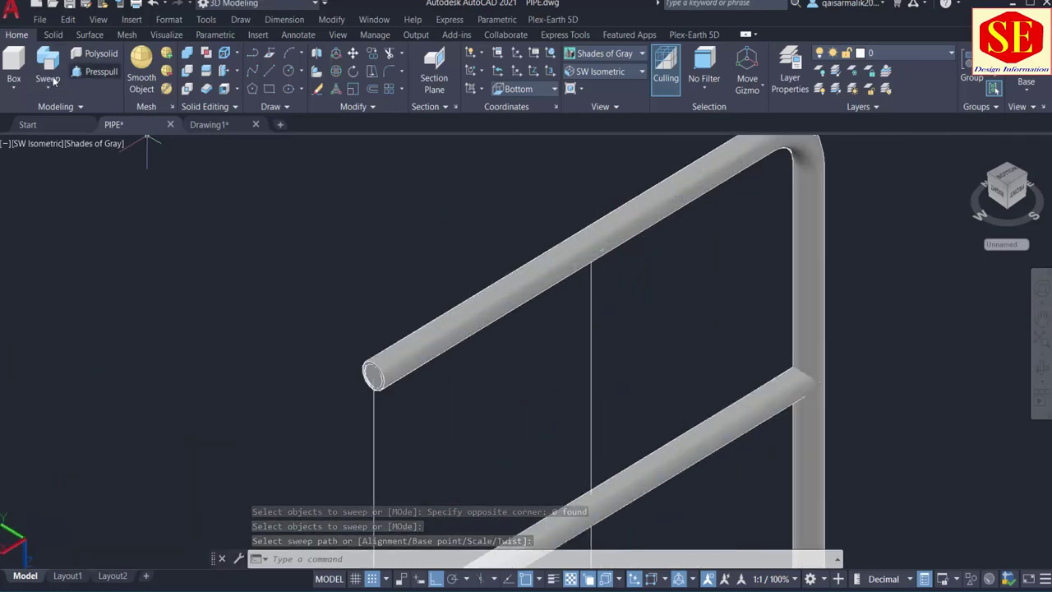
click(591, 56)
click(587, 84)
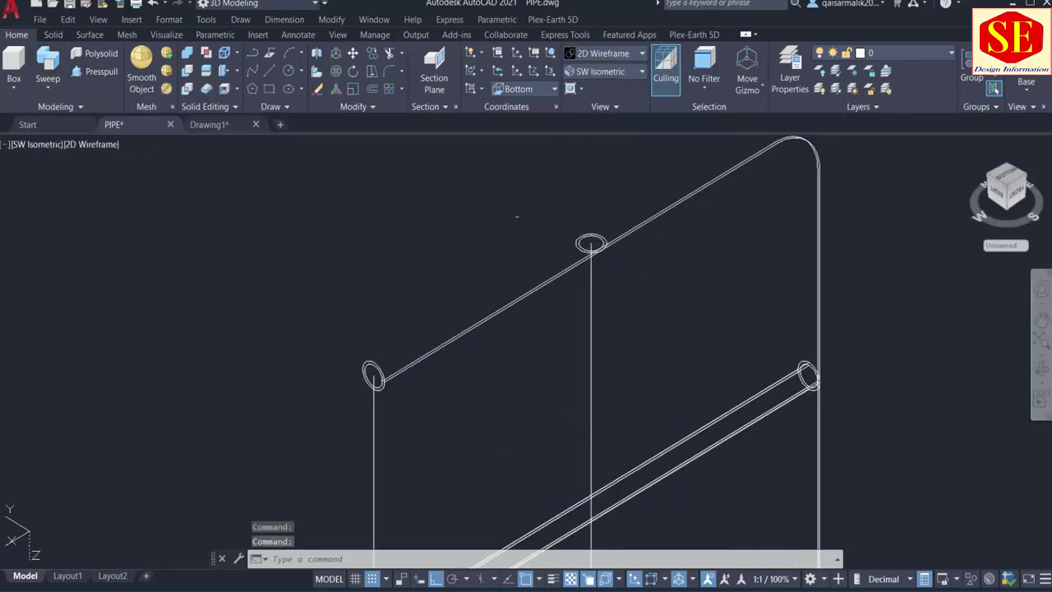
Start a sweep with the two circle profiles at the vertical line's top, then cancel it
click(48, 62)
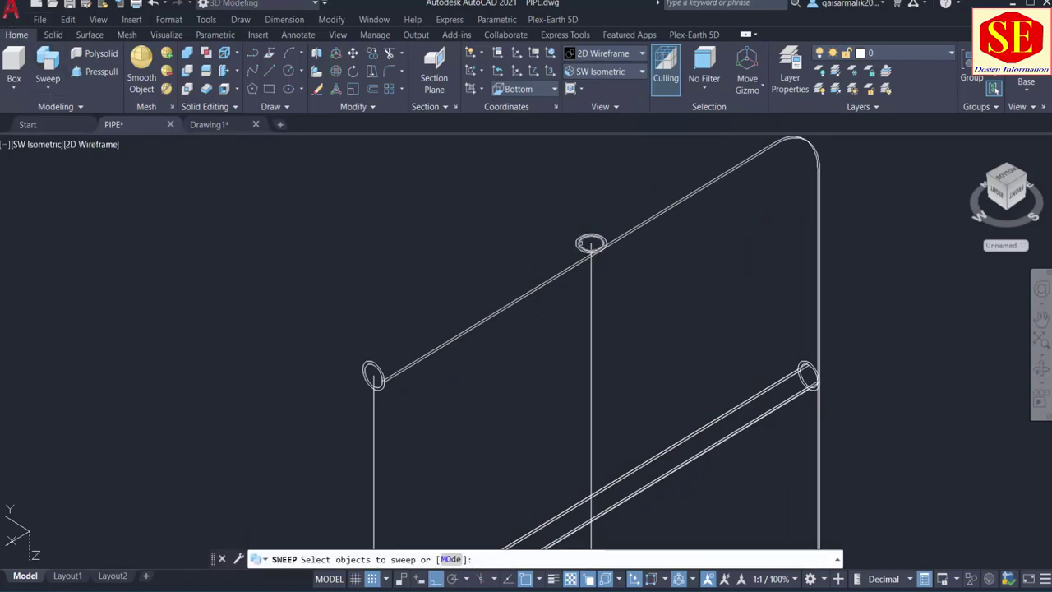
scroll(575, 244, up, 3)
click(578, 243)
click(567, 244)
click(560, 226)
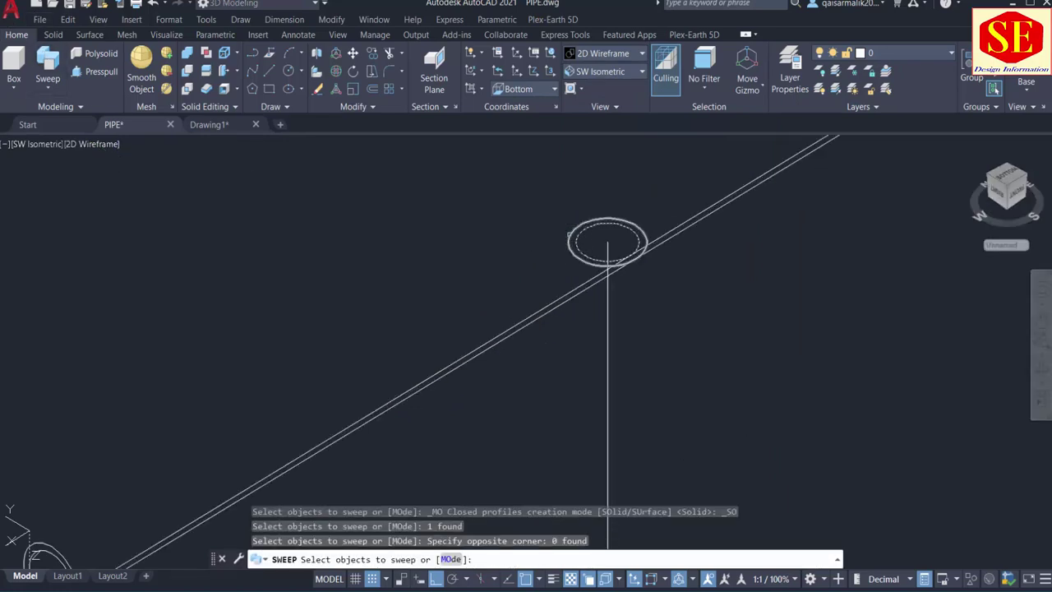
click(568, 235)
scroll(575, 238, down, 3)
right_click(629, 269)
click(629, 269)
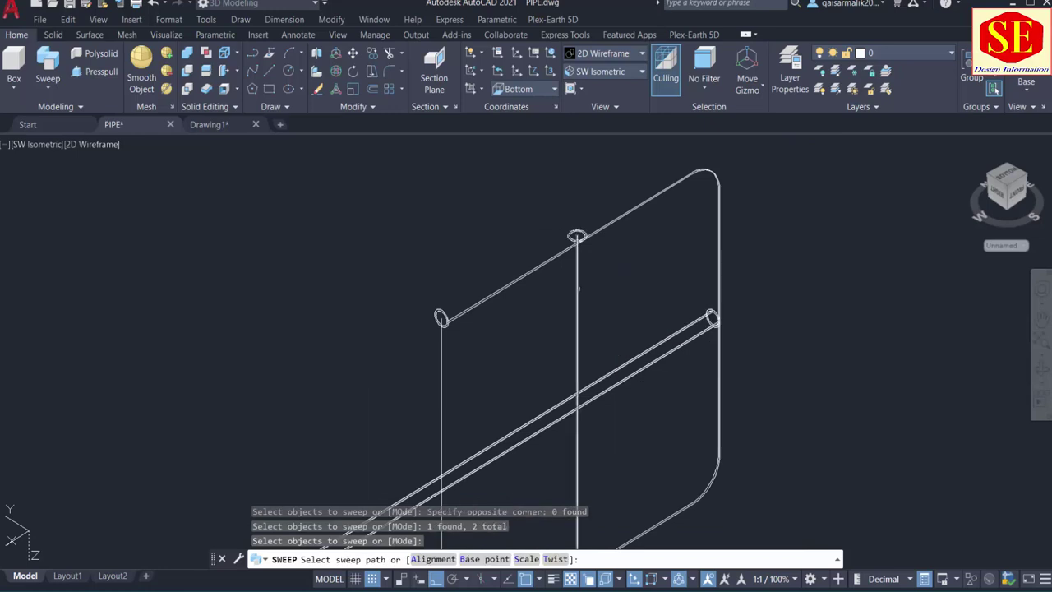
scroll(542, 206, down, 2)
scroll(529, 338, down, 2)
scroll(507, 372, up, 5)
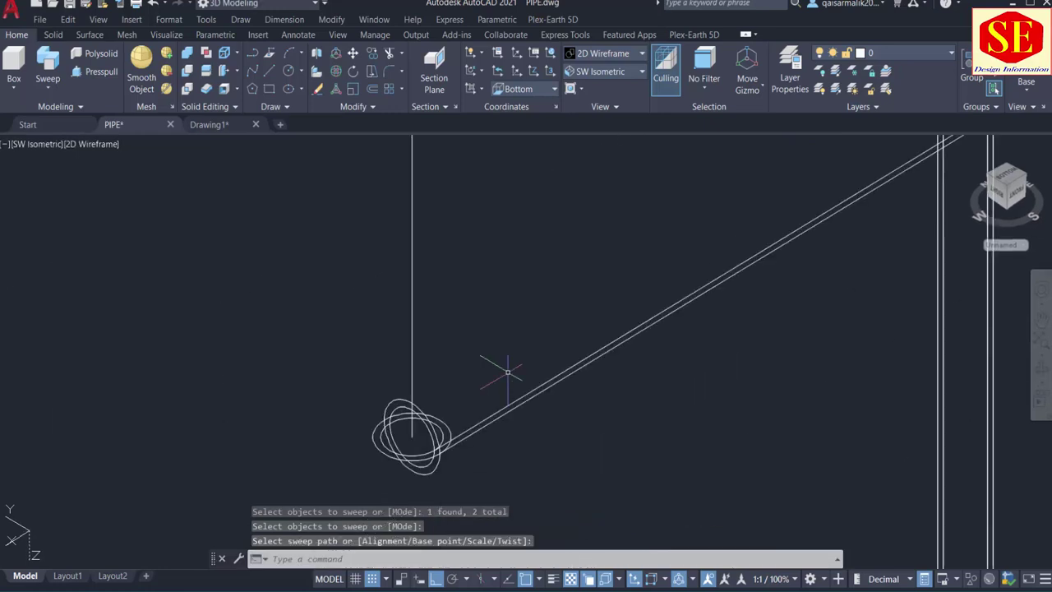
key(Escape)
Sweep both concentric circle profiles along the vertical line into a solid pipe
key(Return)
scroll(442, 425, up, 5)
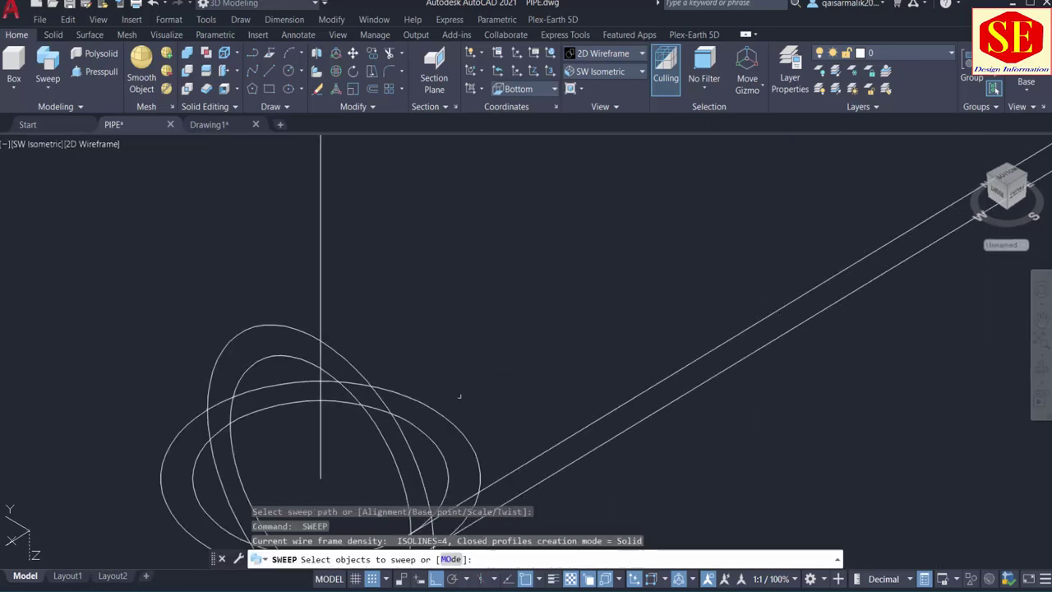
click(460, 398)
click(432, 438)
scroll(481, 317, down, 3)
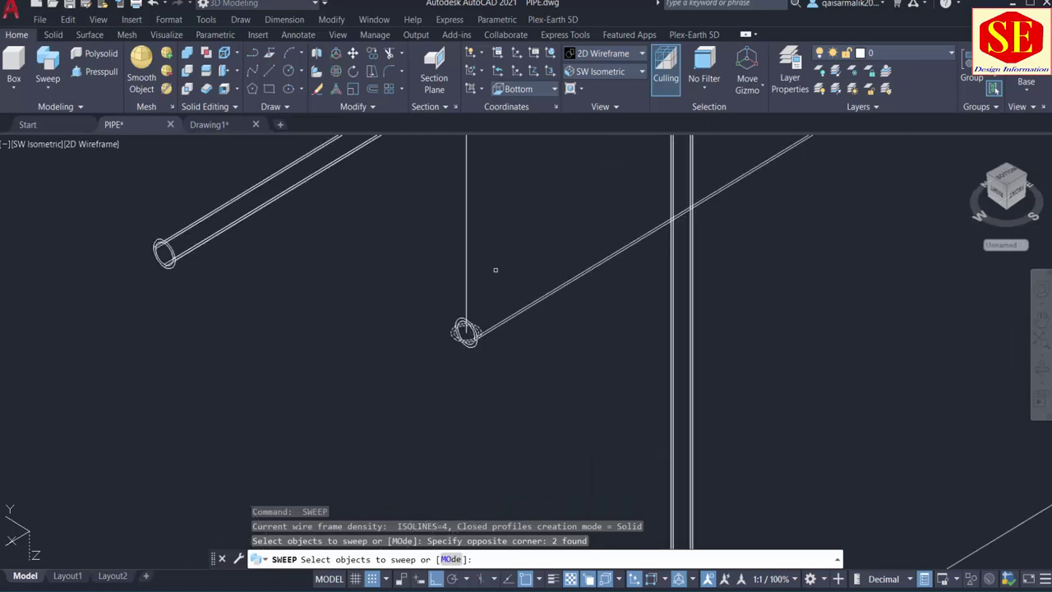
right_click(493, 271)
click(502, 276)
click(489, 249)
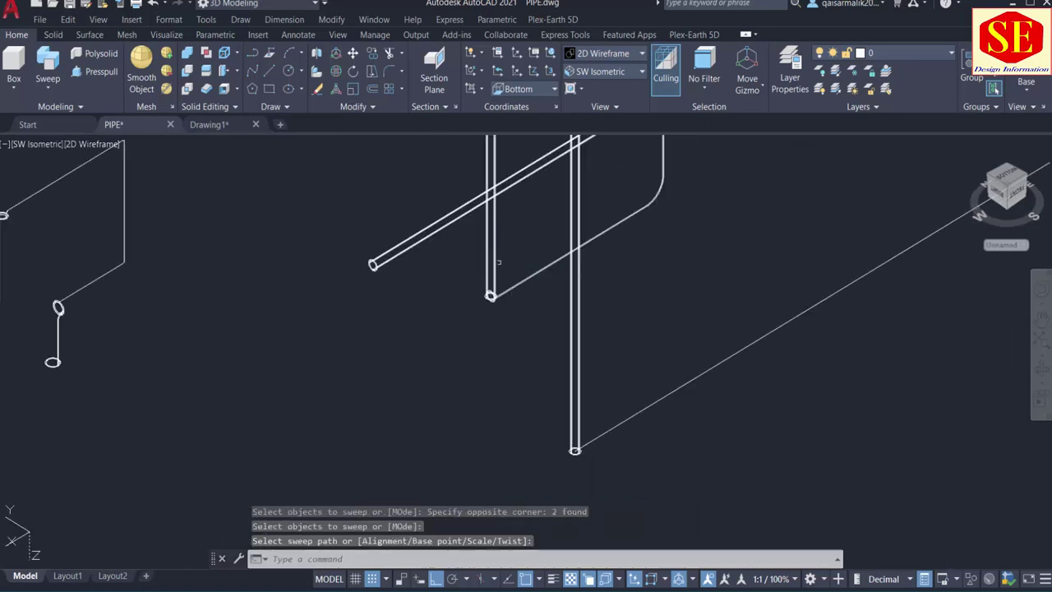
scroll(514, 358, down, 2)
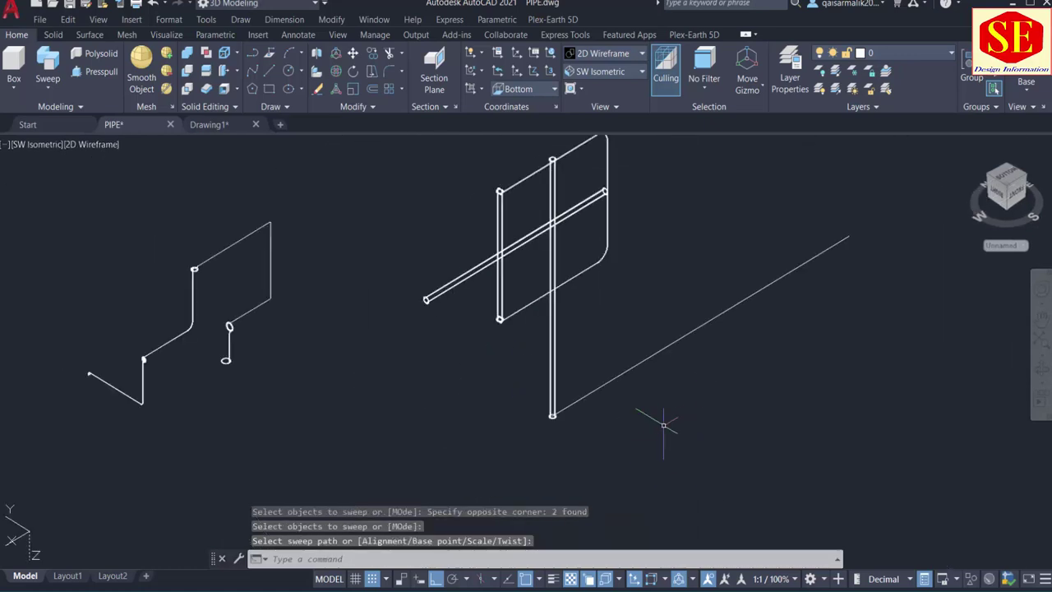
scroll(681, 322, up, 1)
scroll(723, 296, up, 3)
Discard the misaligned circle and align the UCS to the Left orientation
text(c)
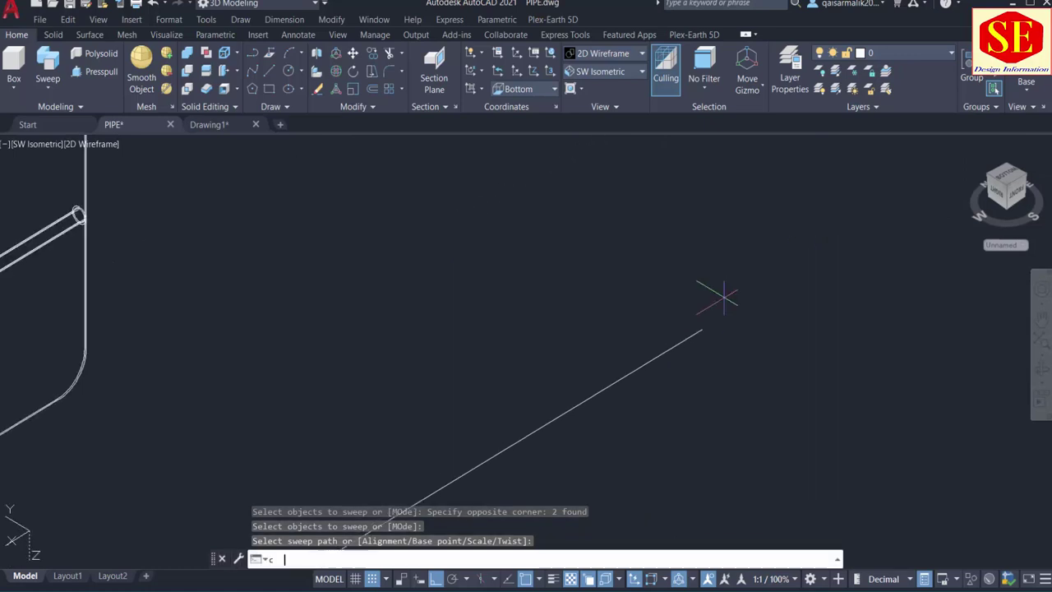
key(Return)
click(701, 329)
key(Escape)
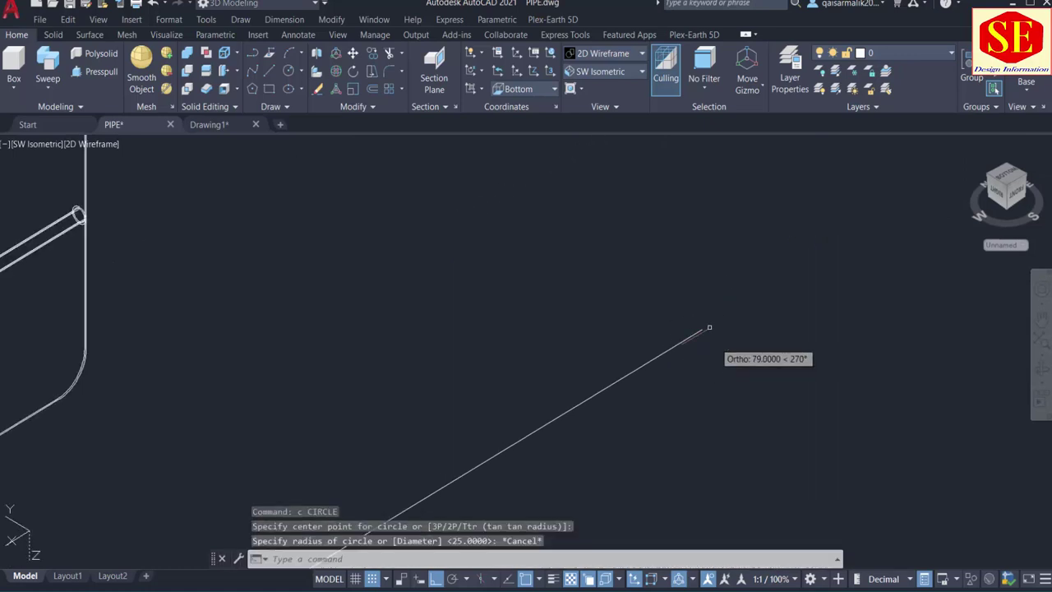
click(528, 97)
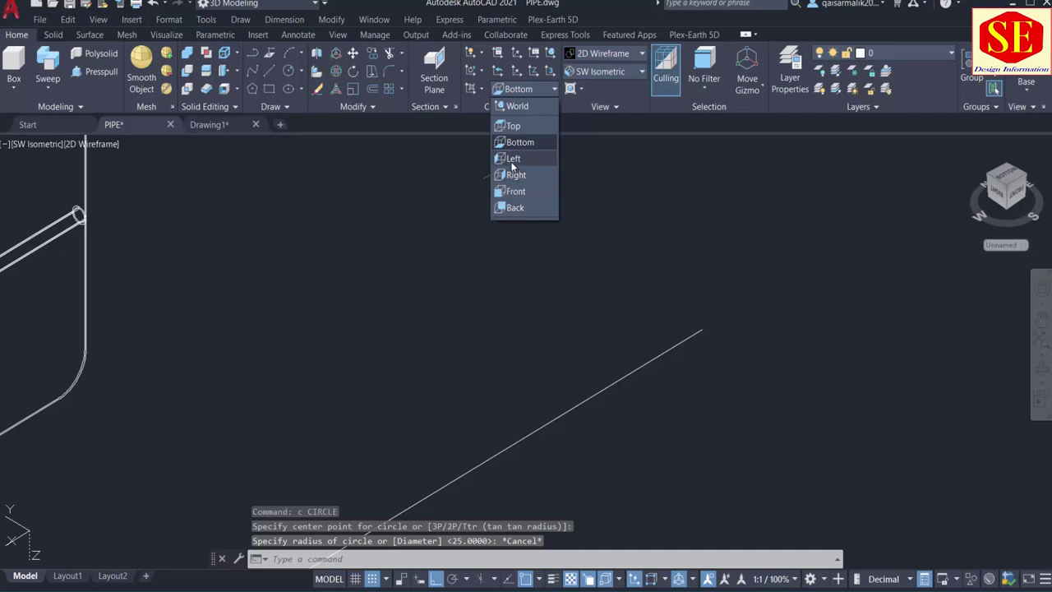
click(508, 154)
Draw concentric circles of radius 20 and 25 at the inclined line's end
text(c)
key(Return)
click(701, 329)
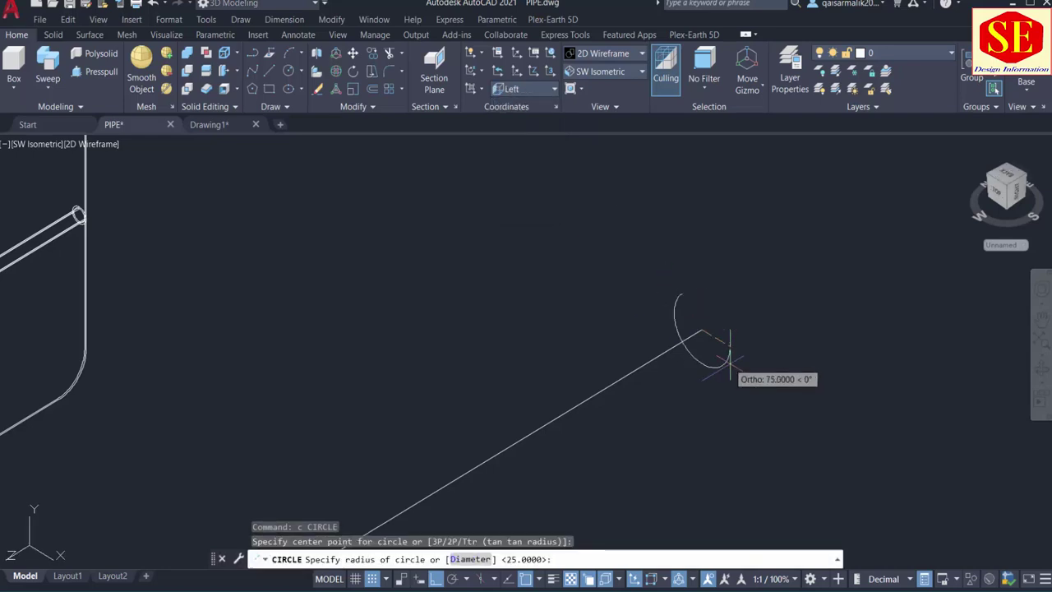
key(Return)
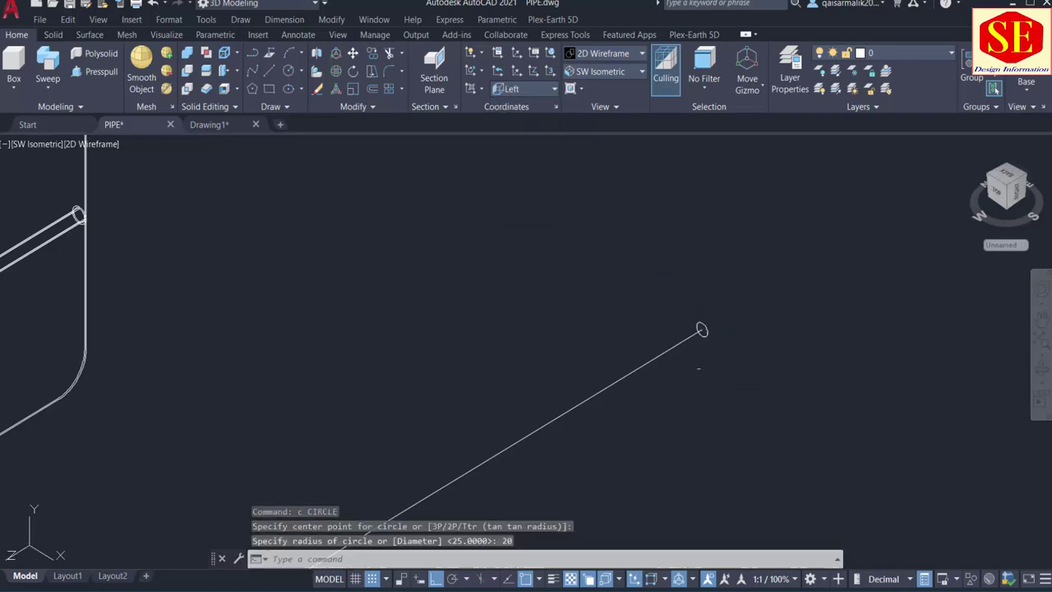
scroll(715, 231, up, 5)
key(Return)
click(715, 231)
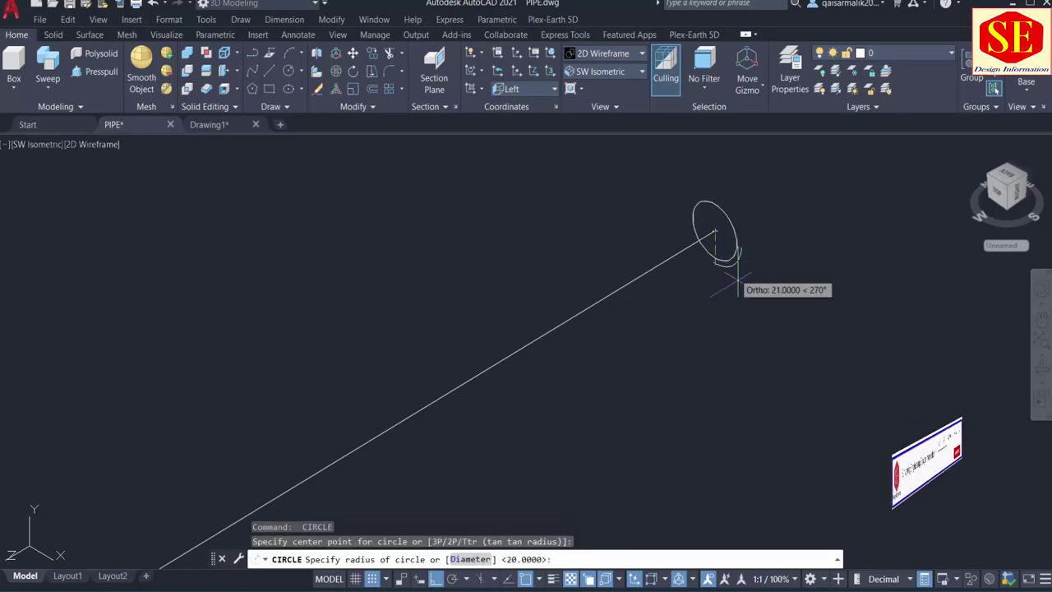
text(25)
key(Return)
scroll(731, 271, down, 3)
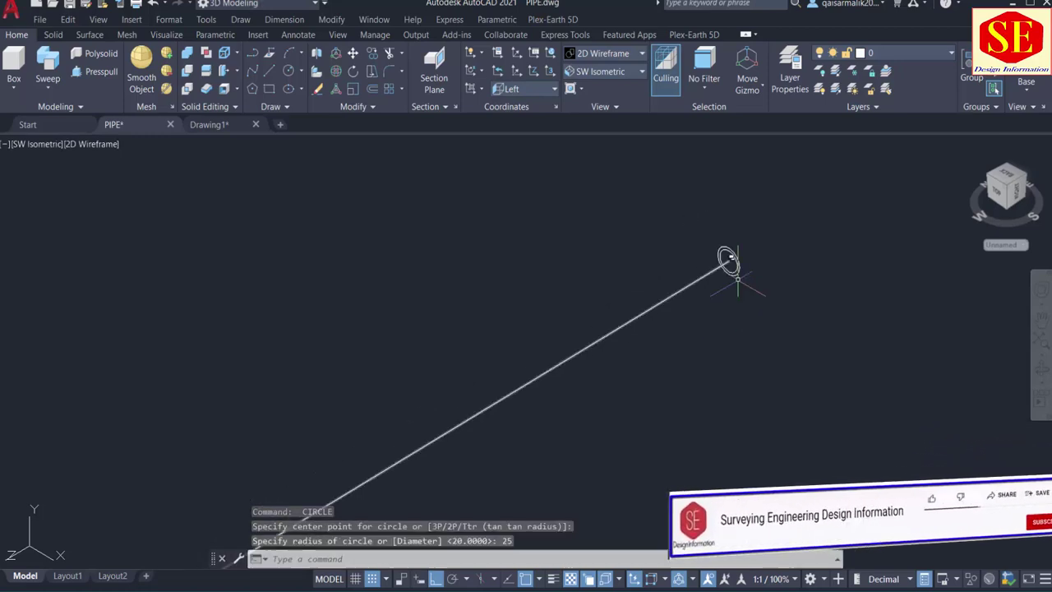
Sweep both circles along the long straight line with SWEEP
text(sweep)
key(Return)
click(816, 277)
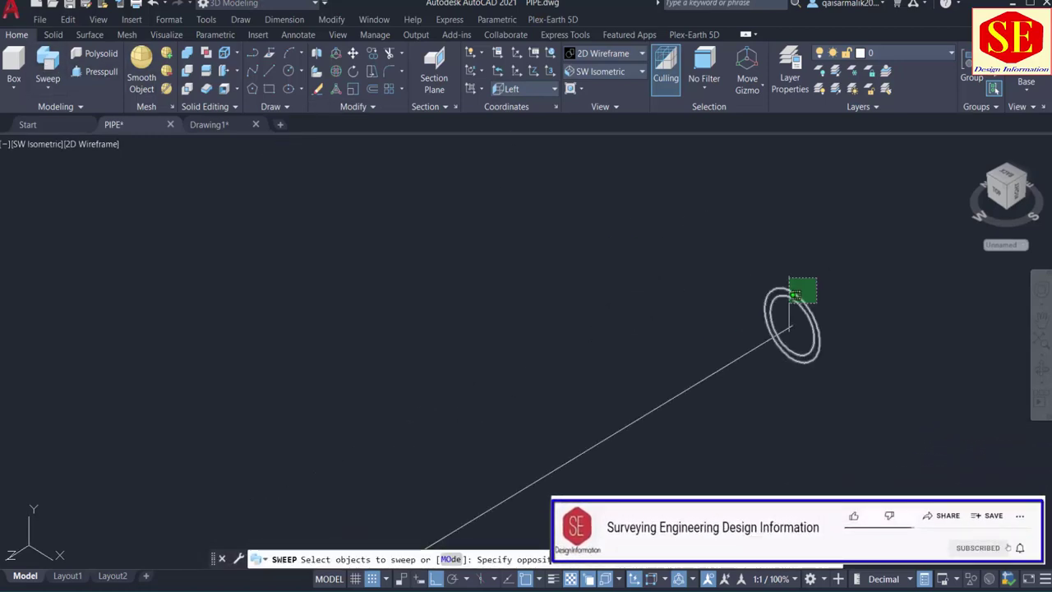
click(787, 305)
scroll(667, 228, down, 2)
right_click(626, 217)
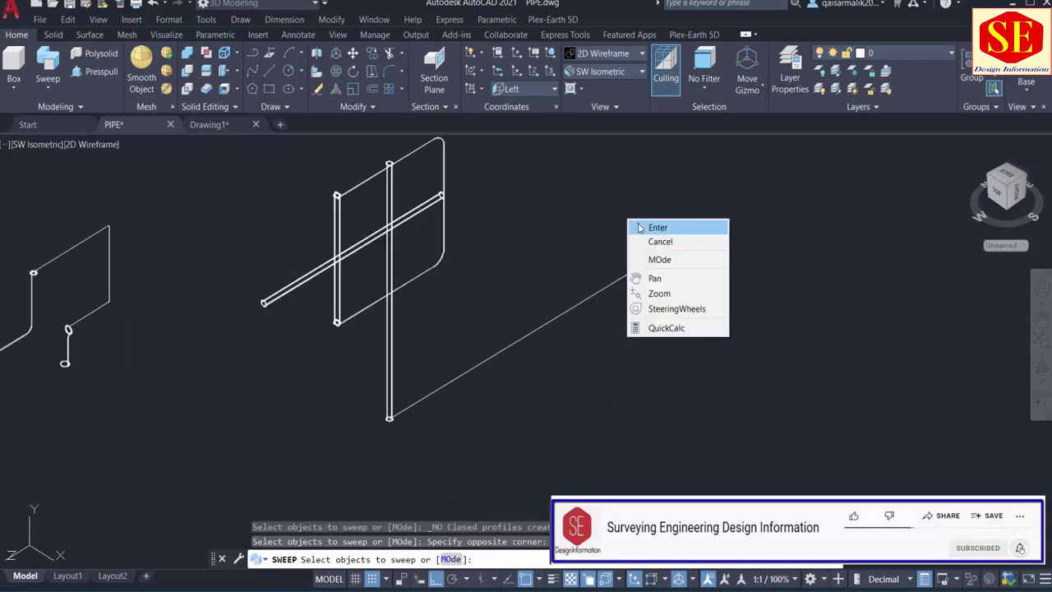
click(641, 225)
click(609, 286)
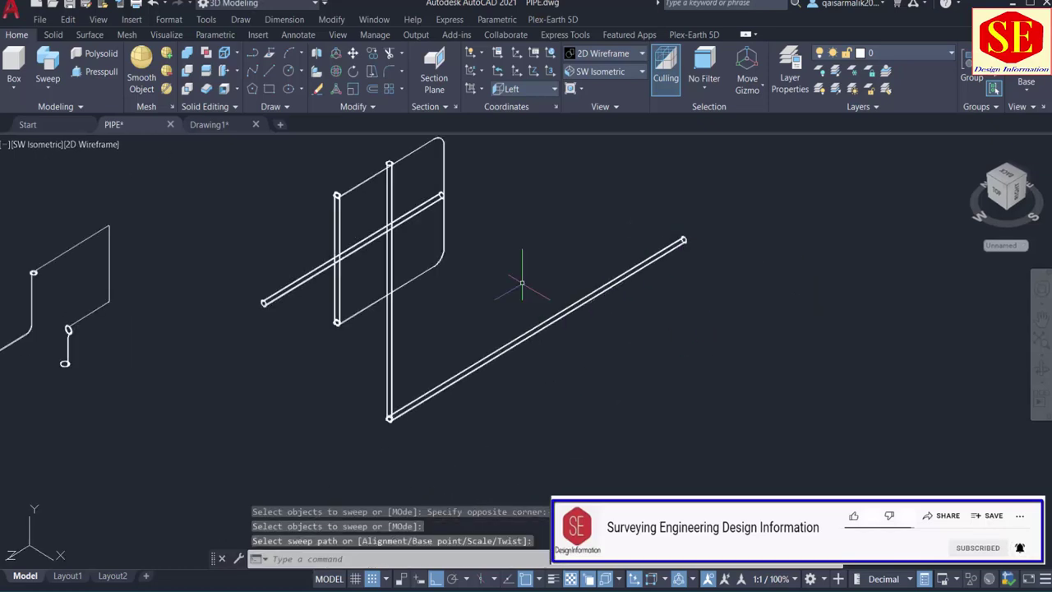
click(110, 144)
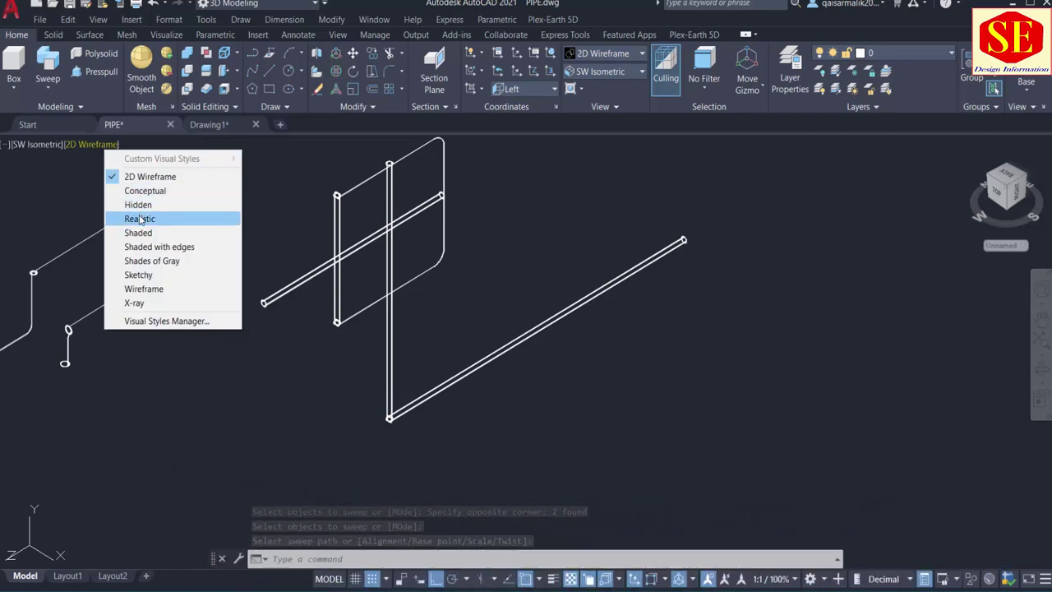
Show the pipes in the Realistic visual style, then zoom and orbit around the pipe end
click(139, 218)
key(Escape)
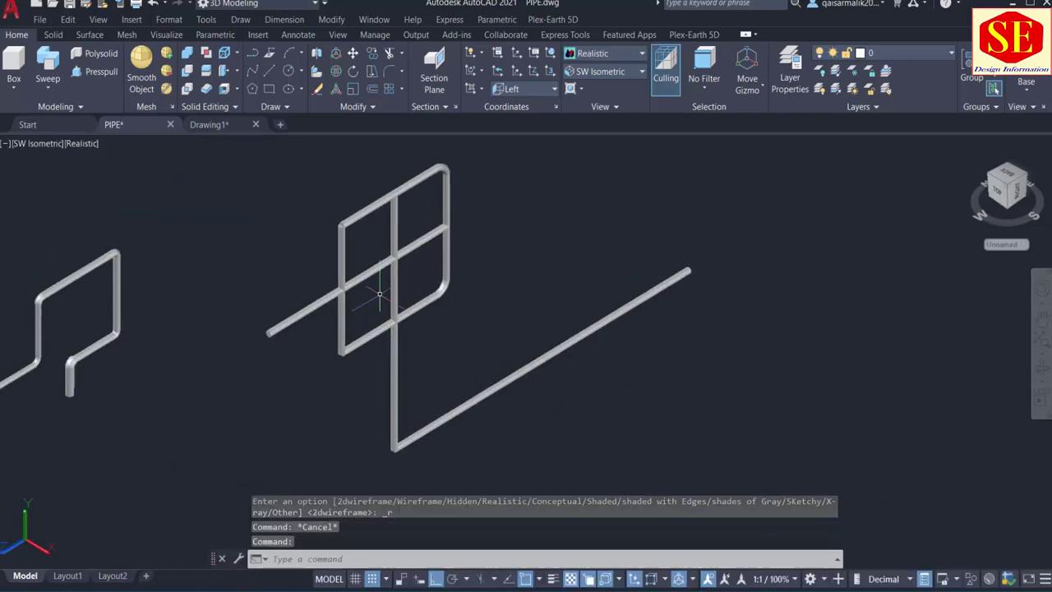
scroll(395, 169, up, 3)
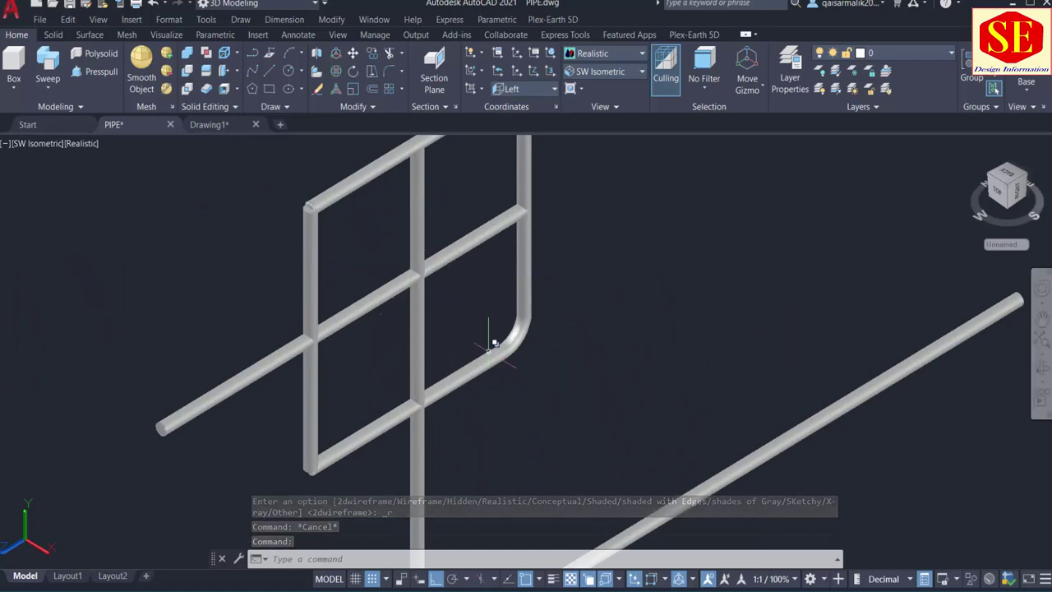
scroll(424, 420, up, 4)
scroll(500, 394, down, 3)
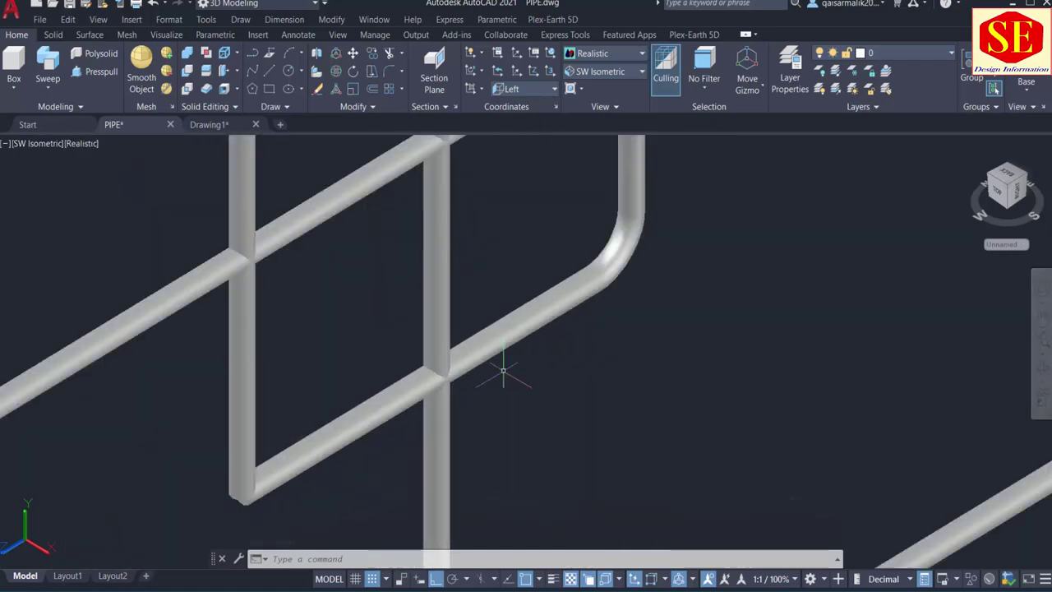
scroll(493, 386, down, 3)
scroll(419, 393, down, 2)
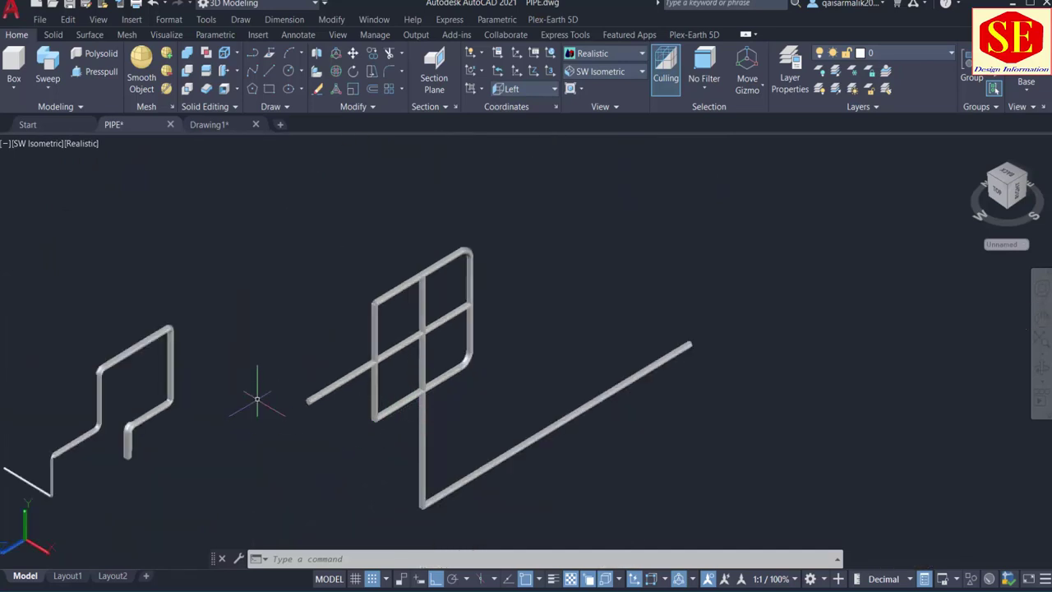
scroll(276, 394, up, 1)
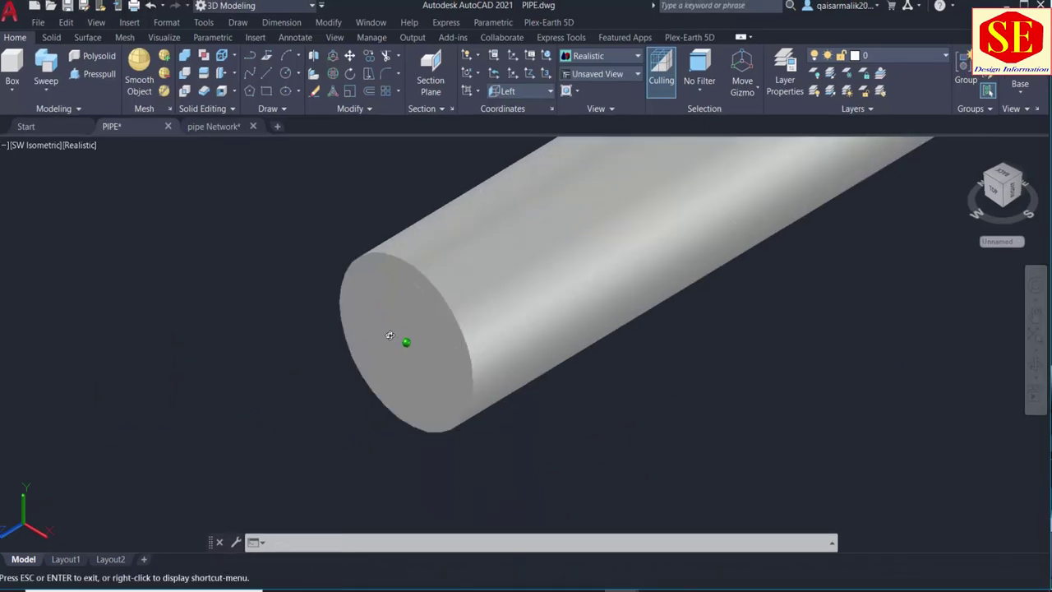
mouse_move(406, 340)
shift+middle_down()
mouse_move(418, 303)
mouse_move(445, 292)
shift+middle_up()
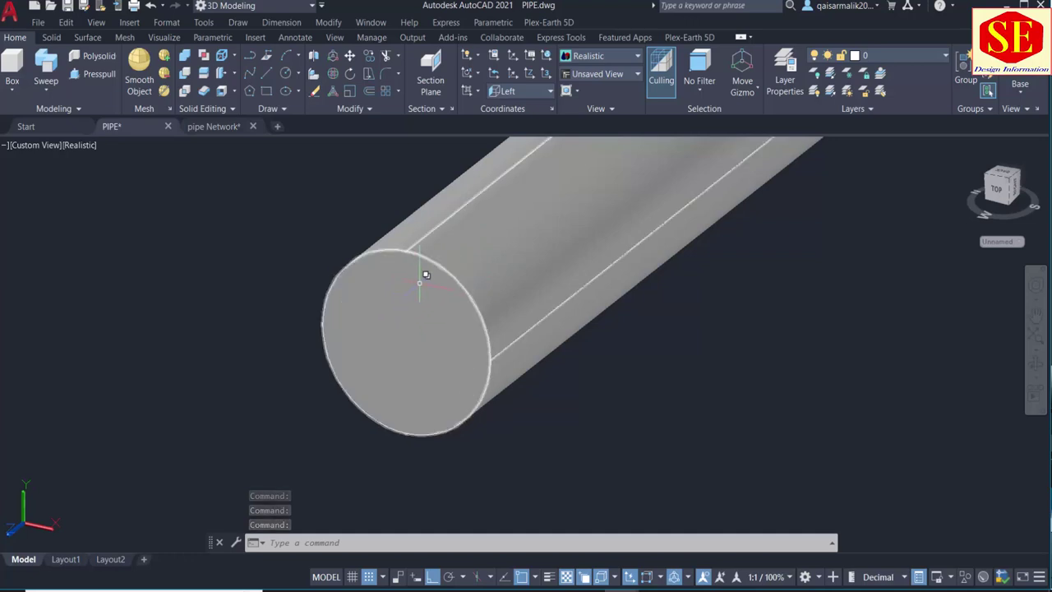
Subtract the inner solid from the outer pipe solid of the inclined pipe
click(418, 285)
key(Escape)
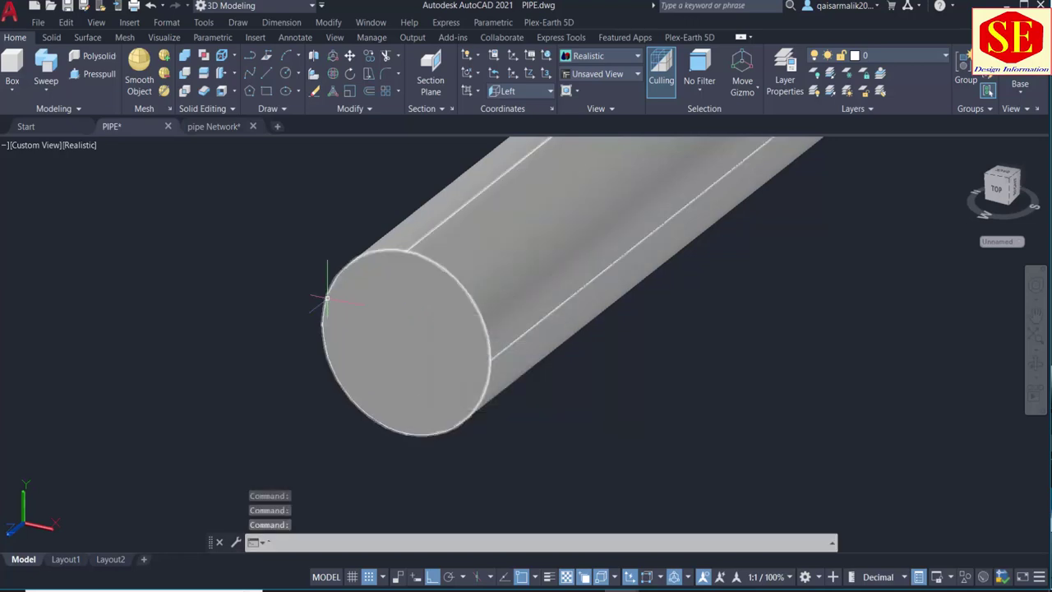
scroll(327, 296, down, 4)
text(su)
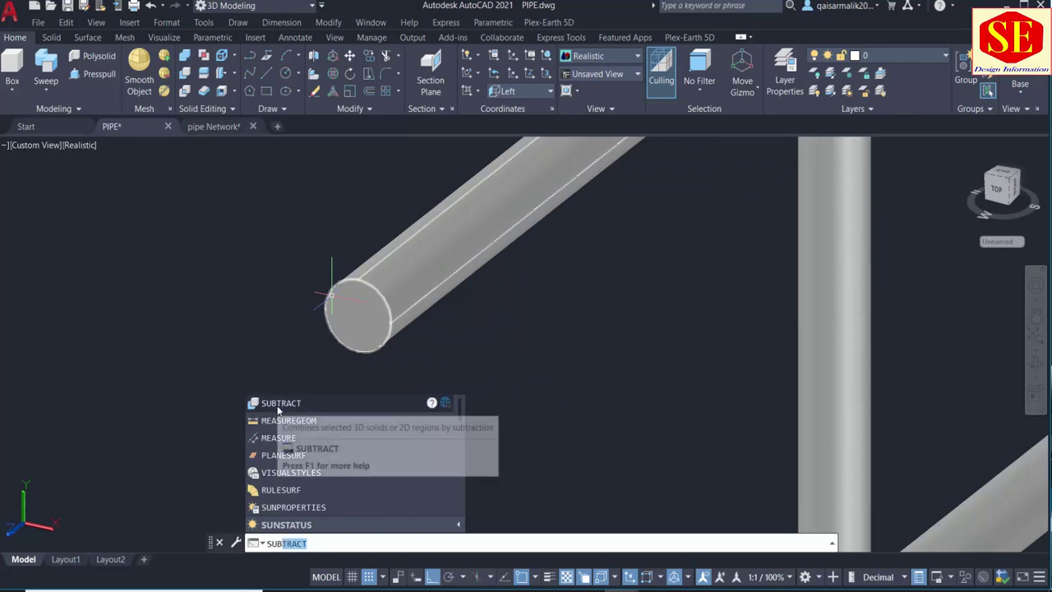
click(277, 403)
click(462, 238)
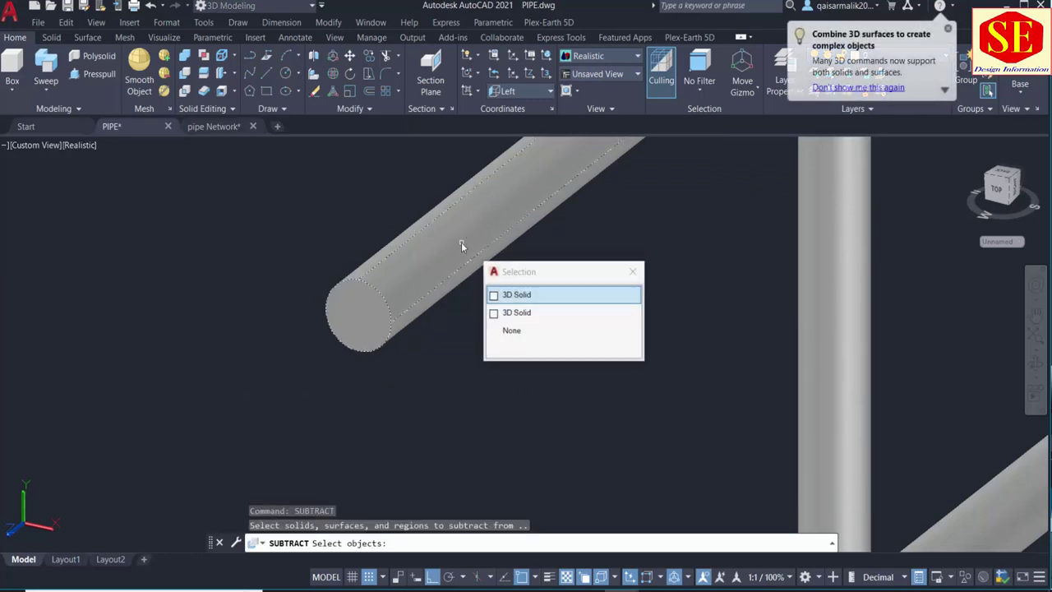
click(506, 295)
key(Return)
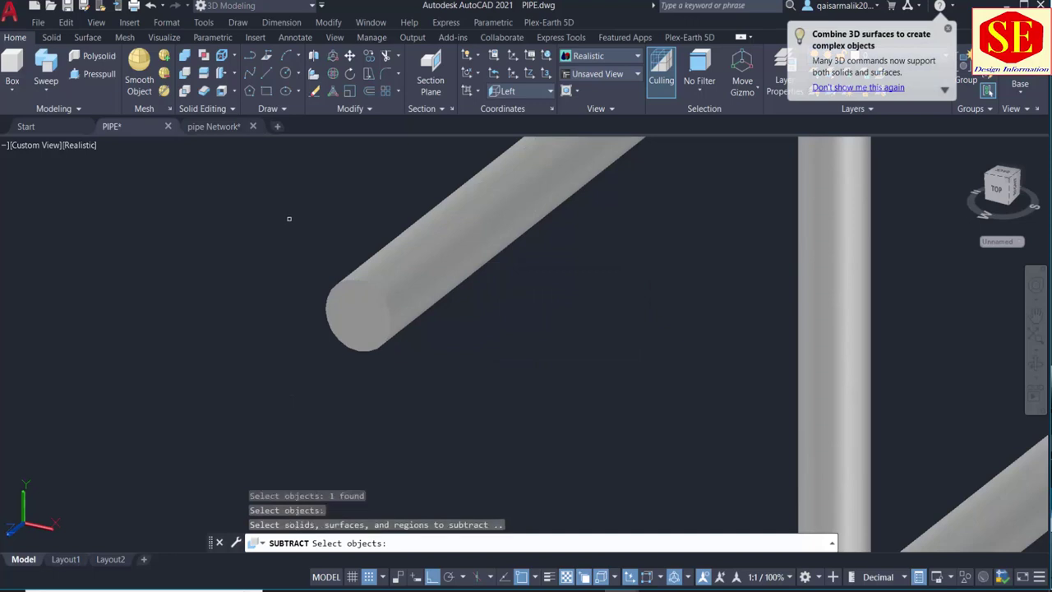
click(354, 304)
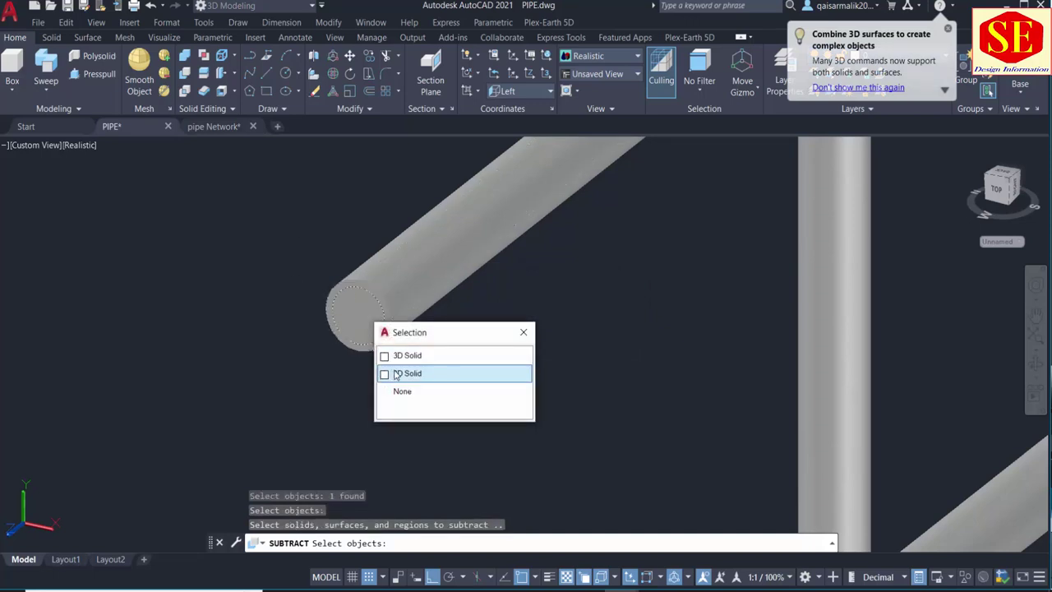
click(391, 366)
key(Return)
Orbit and zoom to view the hollow pipe end and the whole pipe frame
scroll(329, 326, up, 2)
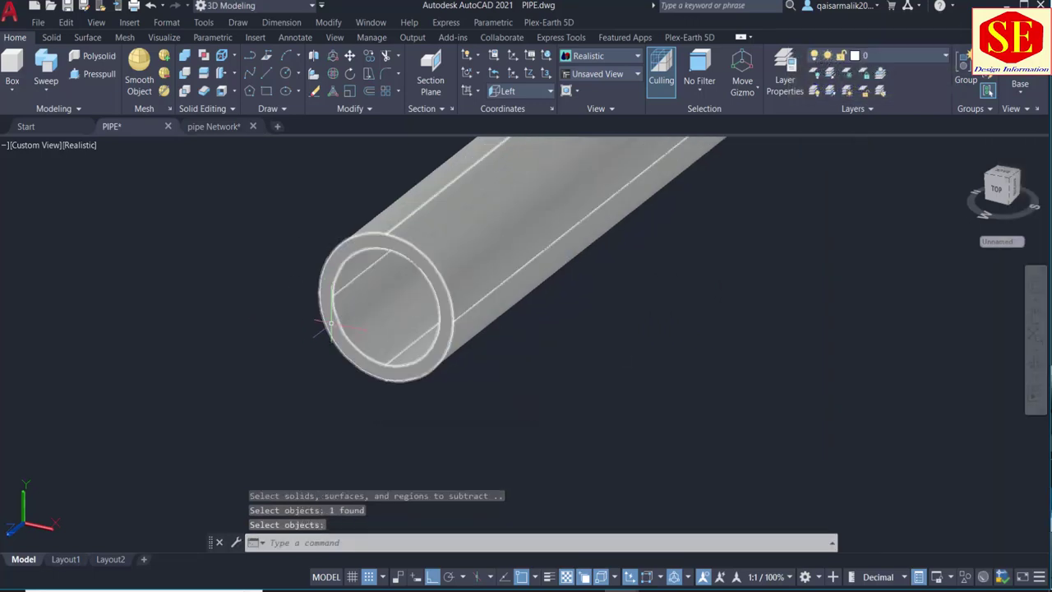
shift+middle_drag(347, 321, 378, 316)
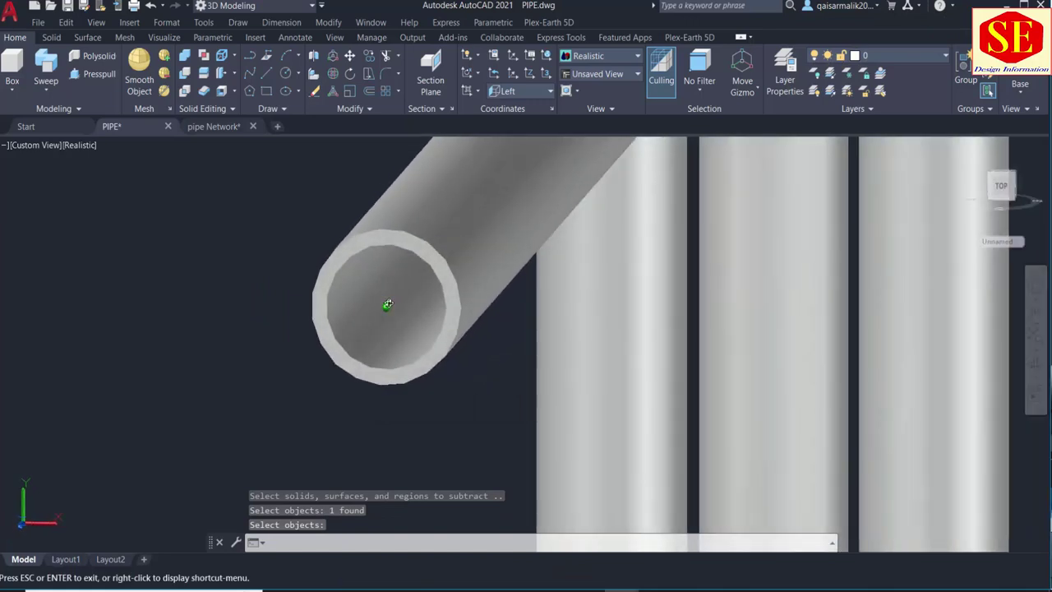
key(Return)
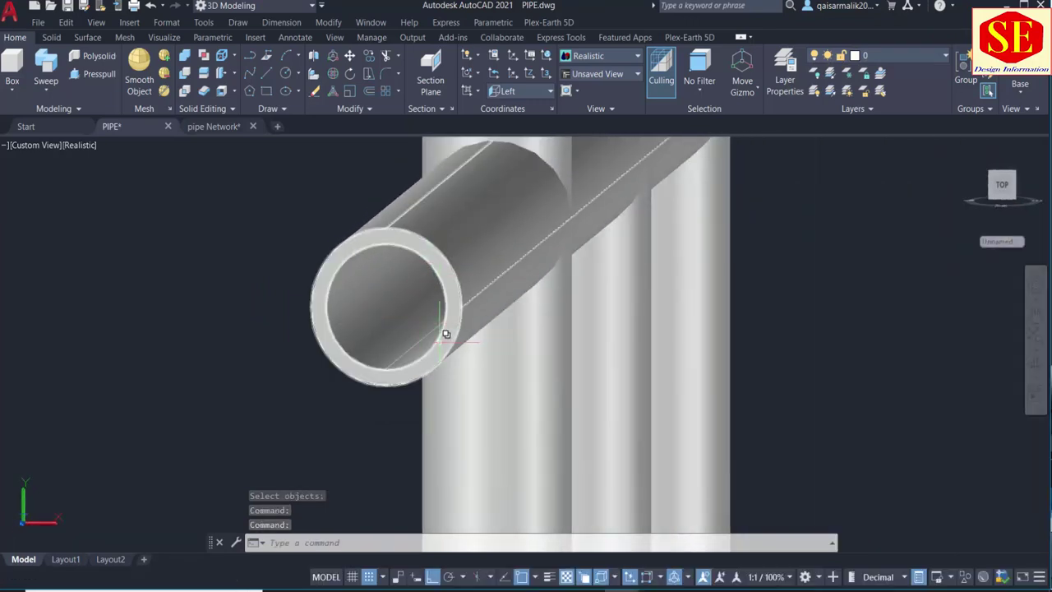
scroll(449, 331, down, 3)
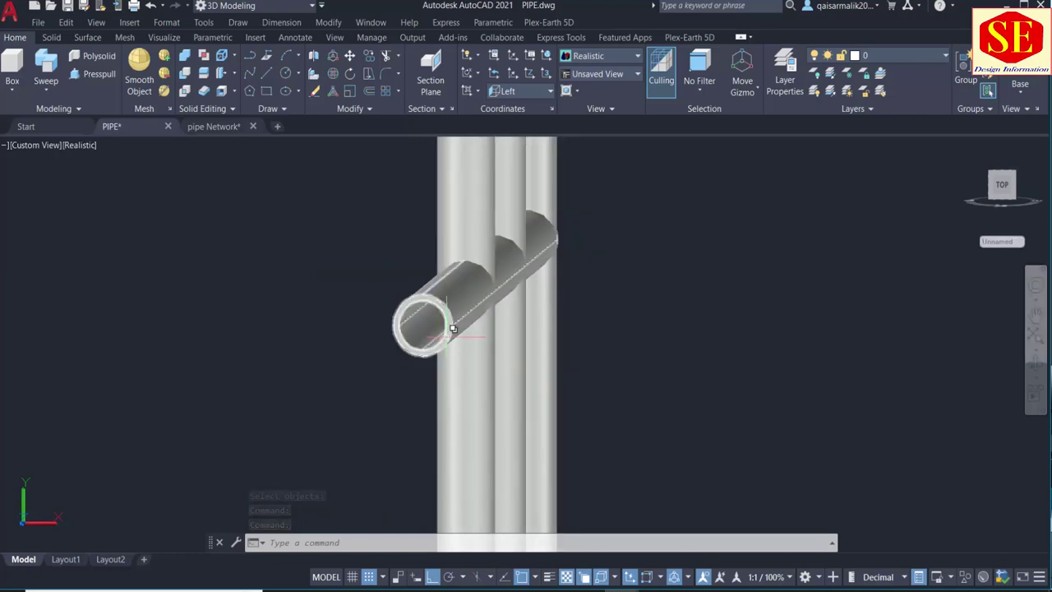
scroll(526, 329, down, 3)
mouse_move(495, 305)
shift+middle_down()
mouse_move(555, 412)
mouse_move(524, 355)
shift+middle_up()
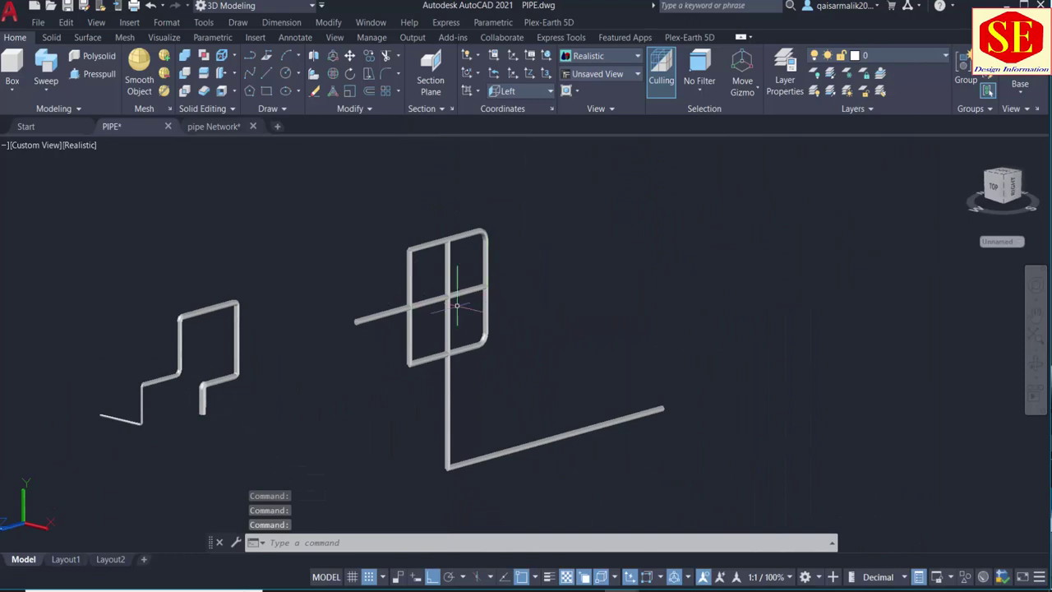
mouse_move(580, 321)
shift+middle_down()
mouse_move(550, 256)
mouse_move(529, 328)
shift+middle_up()
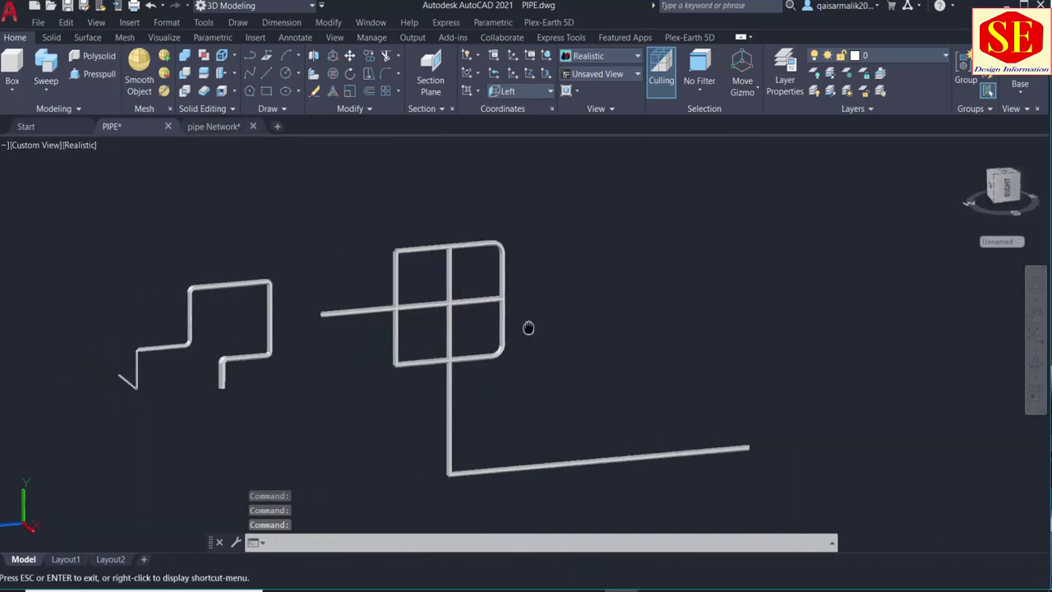
Switch to the pipe Network drawing and pan and zoom across its coloured pipes
click(213, 125)
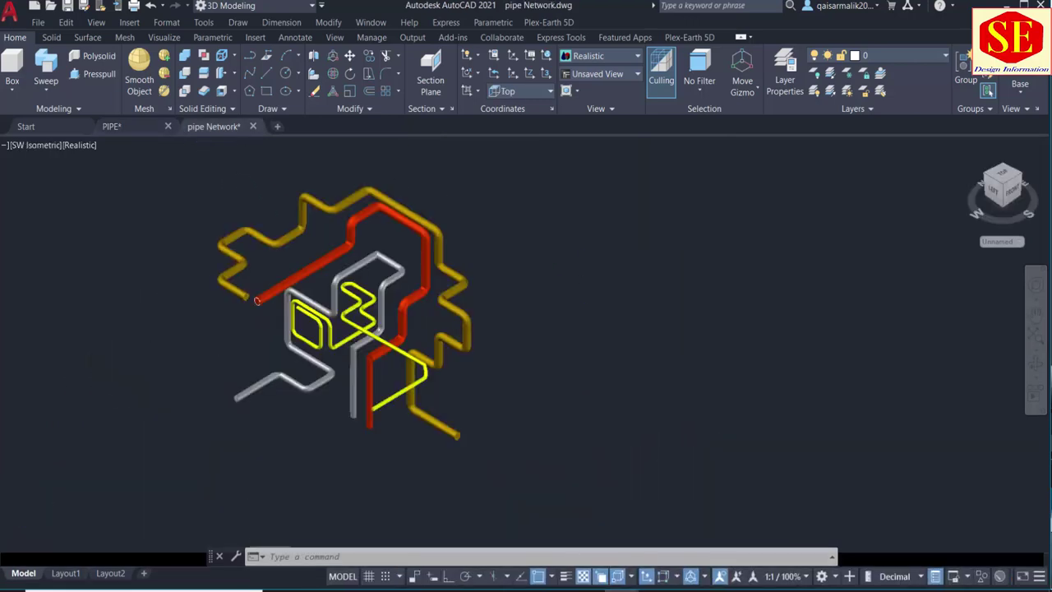
middle_drag(362, 378, 526, 341)
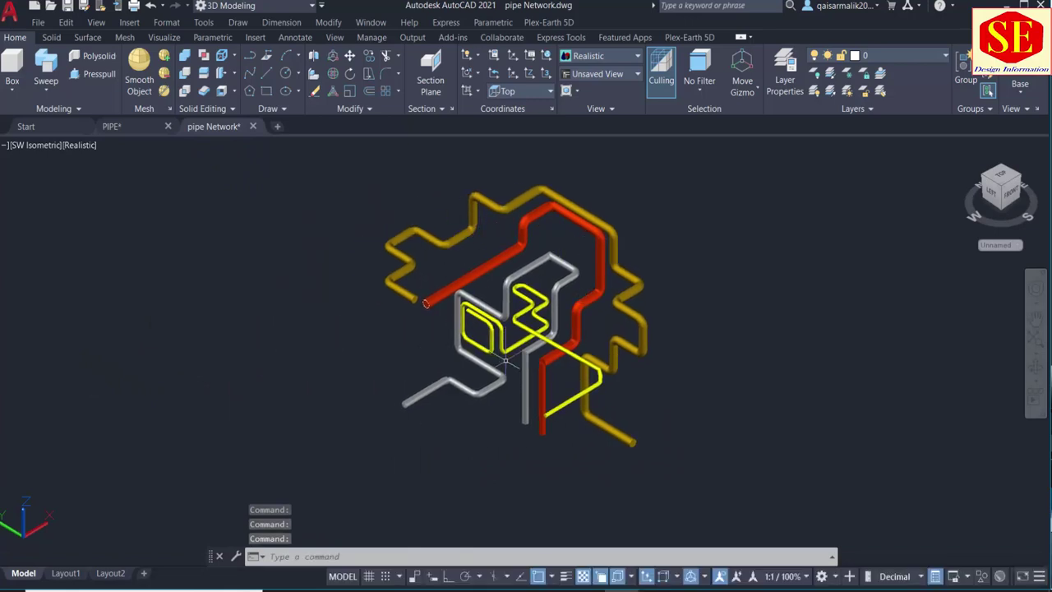
scroll(552, 335, up, 2)
mouse_move(555, 335)
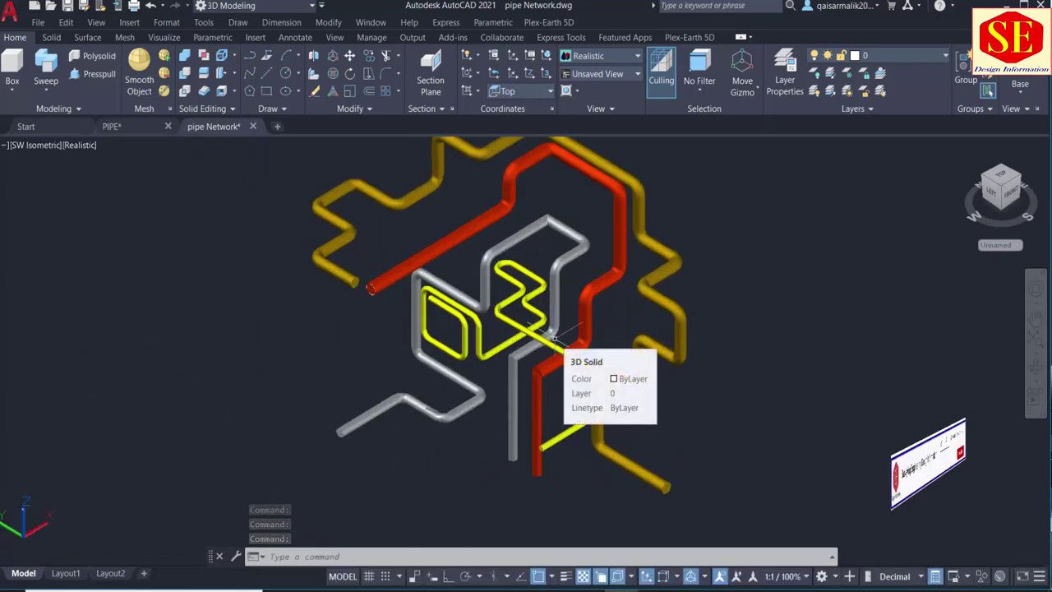
scroll(559, 279, up, 2)
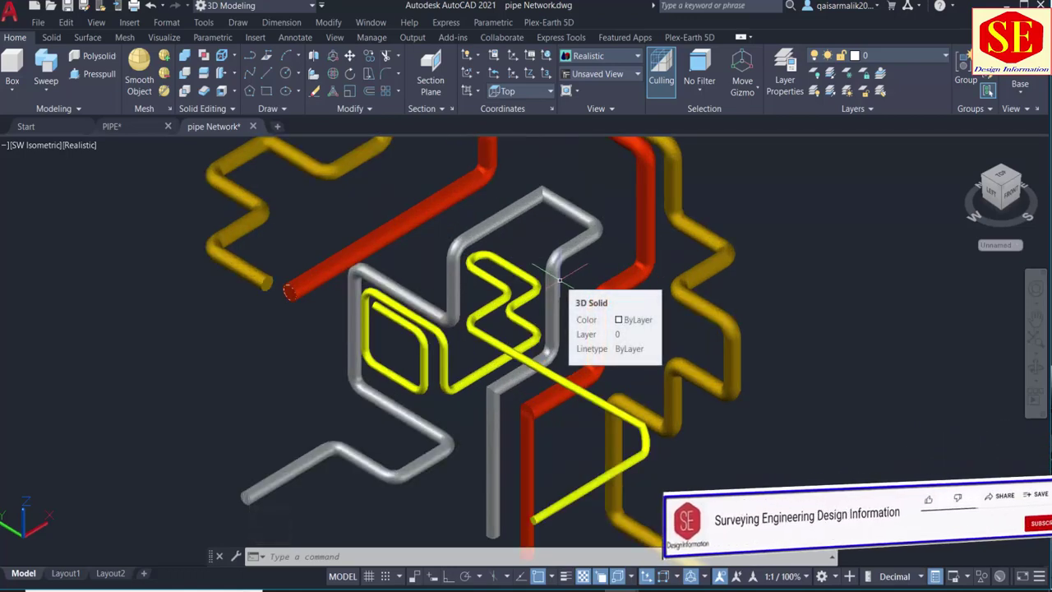
scroll(559, 280, down, 2)
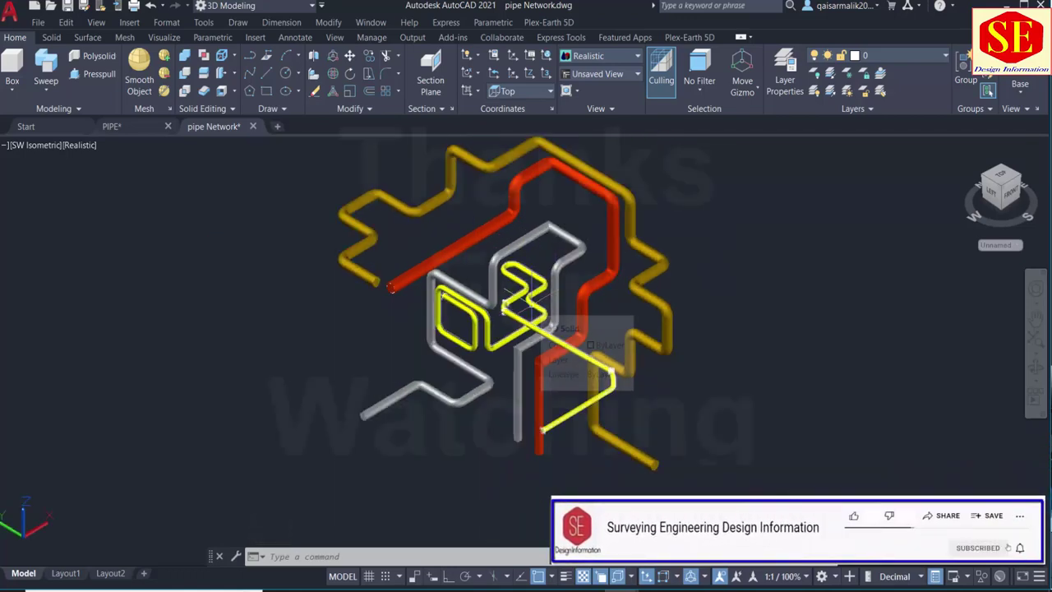